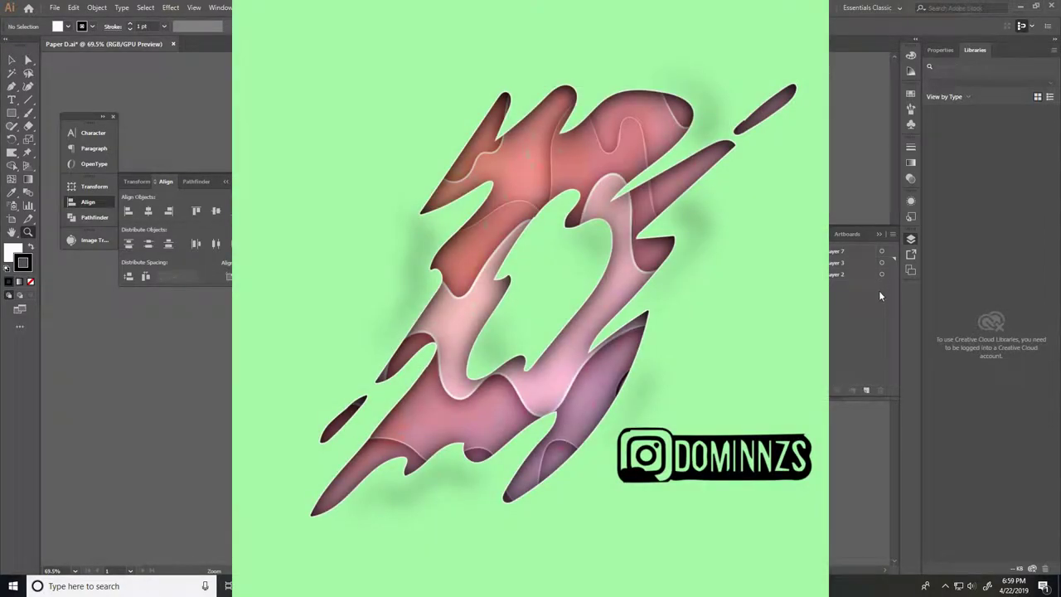
Step: Add a new layer above Layer 2 and draw an unfilled square of about 838 px on the artboard
{"action": "left_click", "coordinate": [844, 273]}
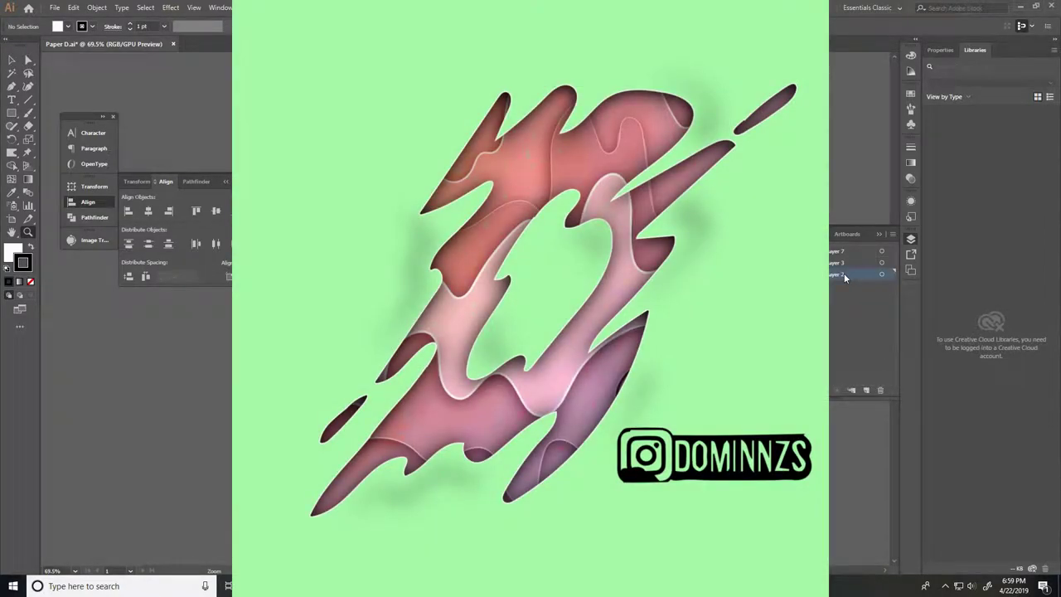
{"action": "left_click", "coordinate": [868, 391]}
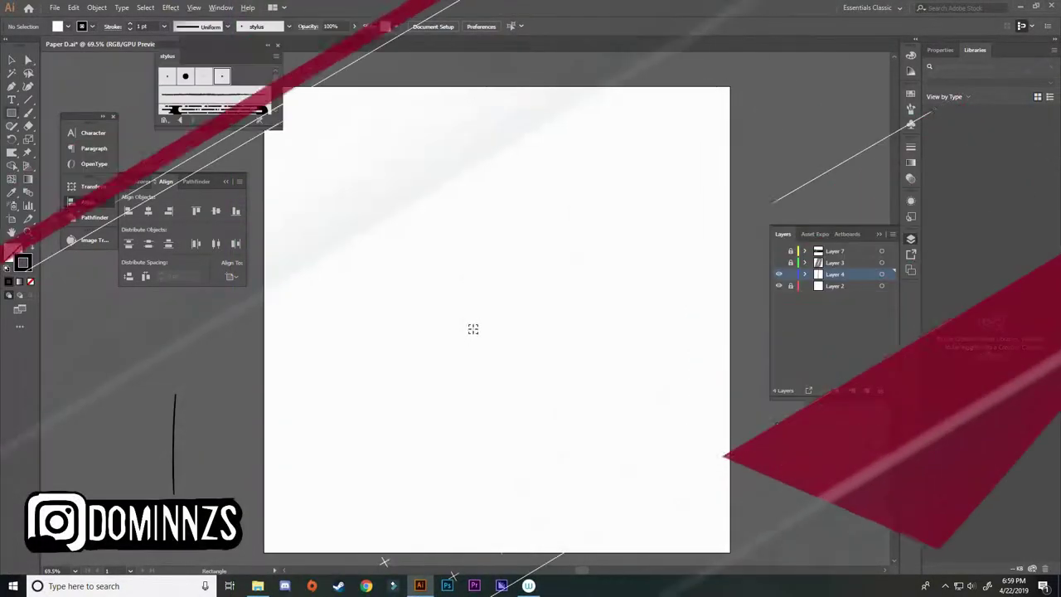
{"action": "mouse_move", "coordinate": [473, 333]}
{"action": "left_mouse_down"}
{"action": "mouse_move", "coordinate": [578, 243]}
{"action": "mouse_move", "coordinate": [654, 199]}
{"action": "left_mouse_up"}
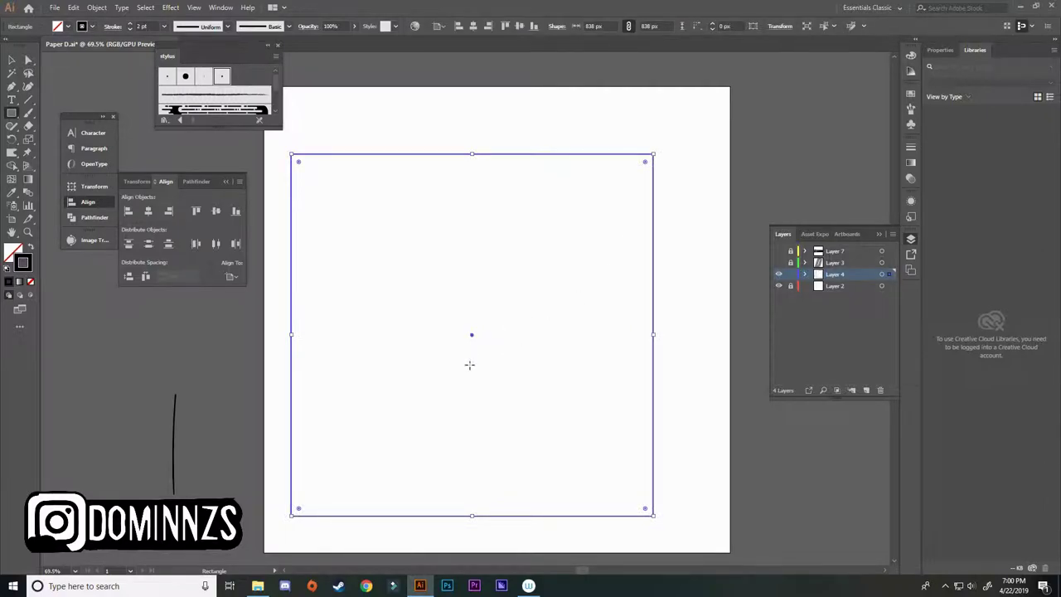
{"action": "key", "text": "v"}
{"action": "left_click", "coordinate": [499, 508]}
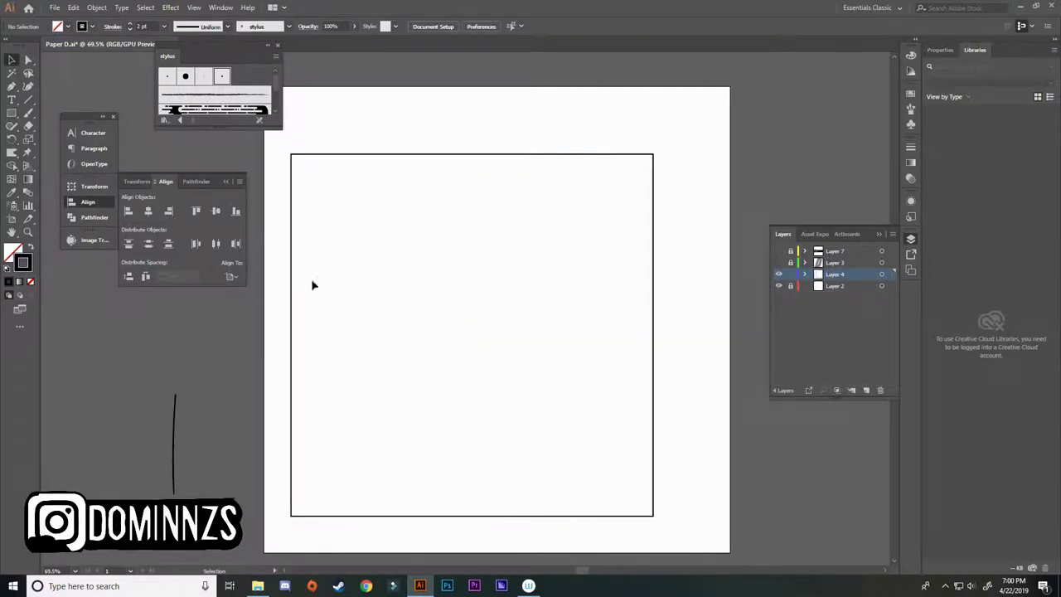
Step: Center the square horizontally and vertically on the artboard
{"action": "key", "text": "ctrl+a"}
{"action": "left_click", "coordinate": [148, 211]}
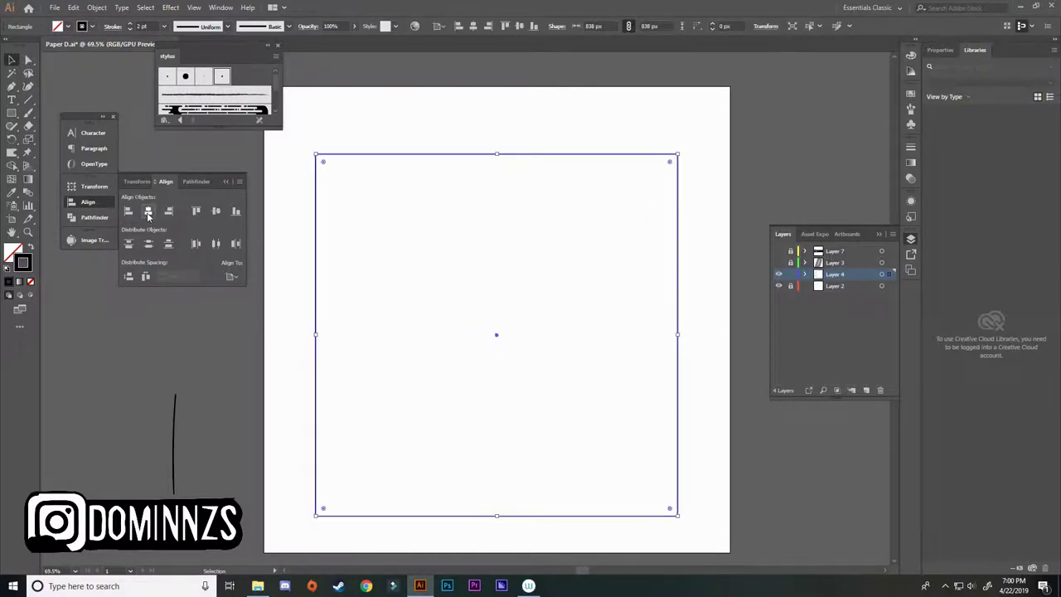
{"action": "left_click", "coordinate": [215, 210]}
{"action": "left_click", "coordinate": [296, 389]}
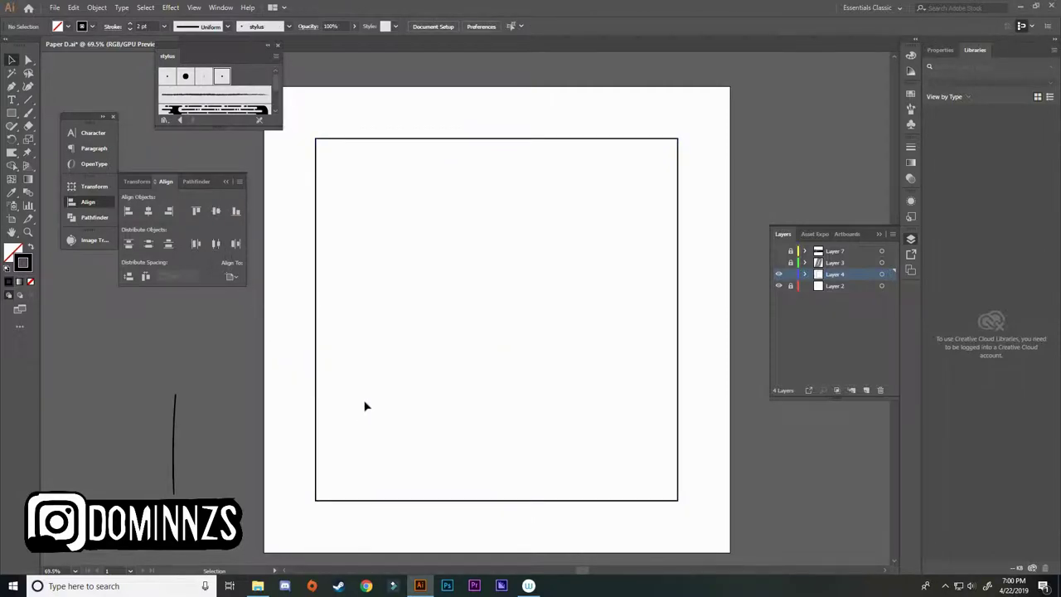
Step: Paint six wavy horizontal lines running past both sides of the square and two small circles with the Paintbrush
{"action": "key", "text": "b"}
{"action": "mouse_move", "coordinate": [270, 356]}
{"action": "left_mouse_down"}
{"action": "mouse_move", "coordinate": [335, 347]}
{"action": "mouse_move", "coordinate": [388, 392]}
{"action": "mouse_move", "coordinate": [445, 367]}
{"action": "mouse_move", "coordinate": [464, 379]}
{"action": "mouse_move", "coordinate": [502, 375]}
{"action": "mouse_move", "coordinate": [556, 331]}
{"action": "left_mouse_up"}
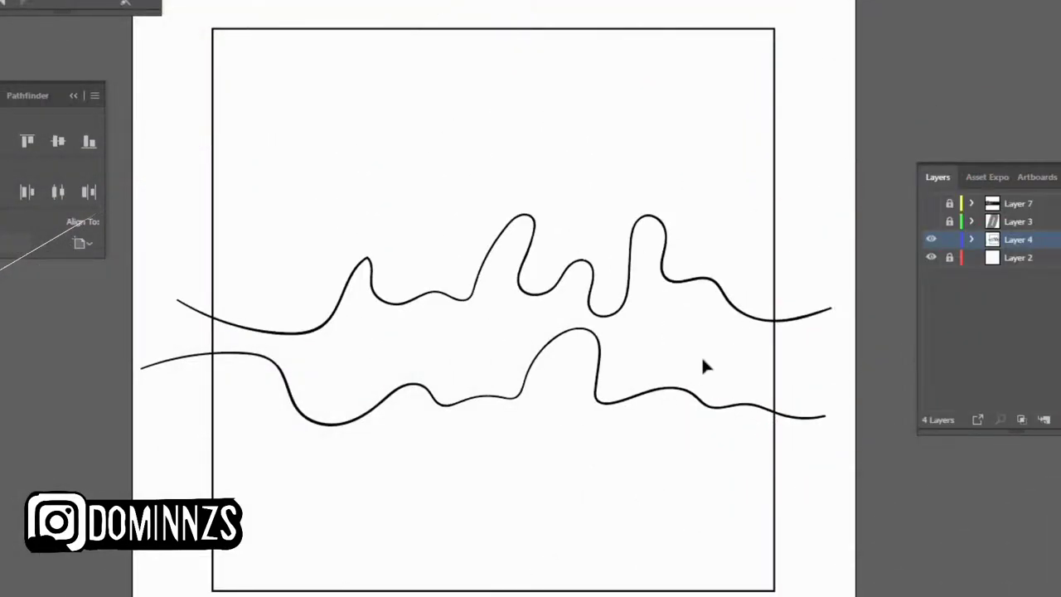
{"action": "left_click_drag", "start_coordinate": [693, 350], "coordinate": [701, 349]}
{"action": "mouse_move", "coordinate": [179, 476]}
{"action": "left_mouse_down"}
{"action": "mouse_move", "coordinate": [346, 459]}
{"action": "mouse_move", "coordinate": [807, 461]}
{"action": "left_mouse_up"}
{"action": "mouse_move", "coordinate": [179, 550]}
{"action": "left_mouse_down"}
{"action": "mouse_move", "coordinate": [705, 589]}
{"action": "mouse_move", "coordinate": [847, 583]}
{"action": "left_mouse_up"}
{"action": "mouse_move", "coordinate": [188, 233]}
{"action": "left_mouse_down"}
{"action": "mouse_move", "coordinate": [241, 242]}
{"action": "mouse_move", "coordinate": [853, 182]}
{"action": "left_mouse_up"}
{"action": "left_click_drag", "start_coordinate": [315, 224], "coordinate": [312, 223]}
{"action": "left_click_drag", "start_coordinate": [425, 165], "coordinate": [437, 228]}
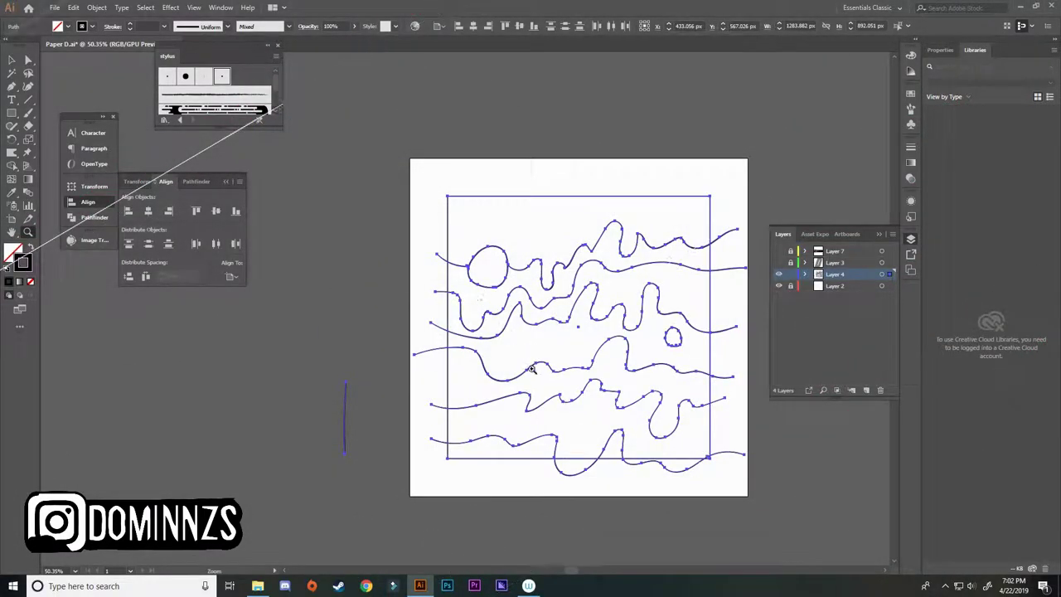
Step: Select all the artwork and expand the appearance of the brush strokes
{"action": "key", "text": "v"}
{"action": "left_click", "coordinate": [453, 502]}
{"action": "left_click_drag", "start_coordinate": [532, 518], "coordinate": [458, 515]}
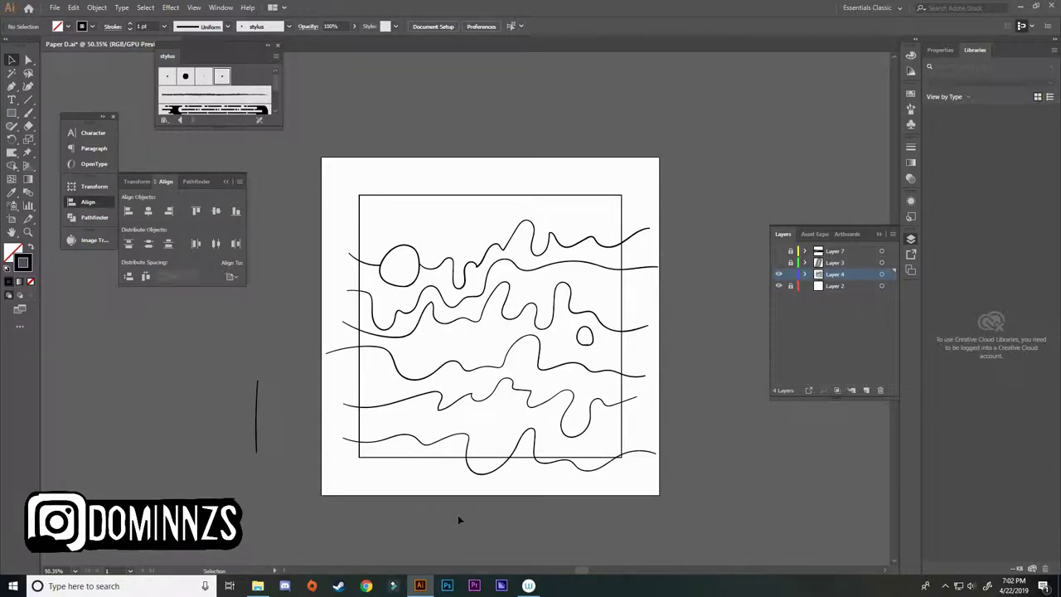
{"action": "key", "text": "ctrl+a"}
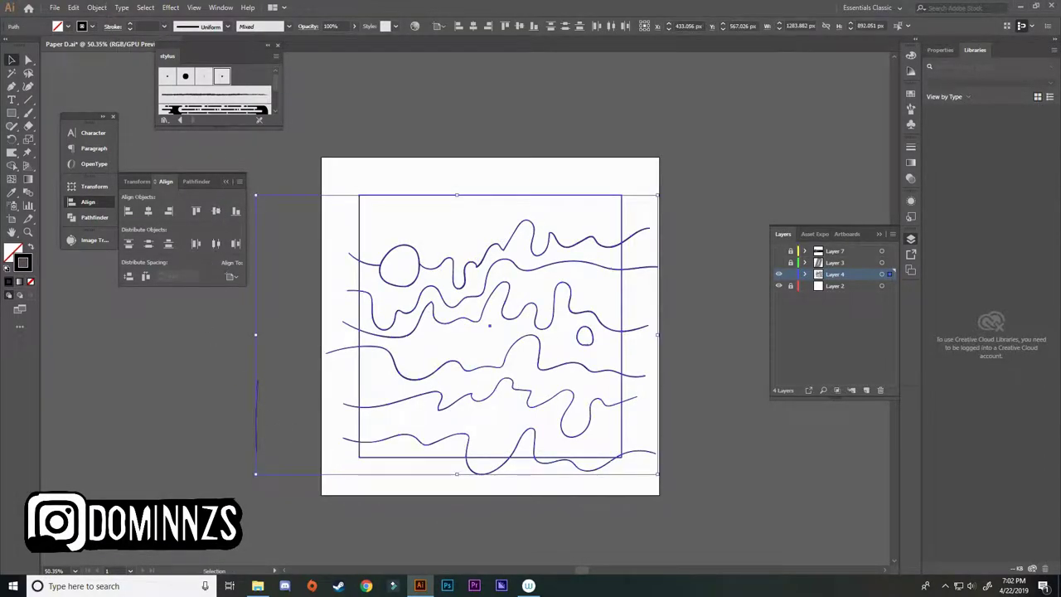
{"action": "left_click", "coordinate": [97, 7]}
{"action": "left_click", "coordinate": [124, 137]}
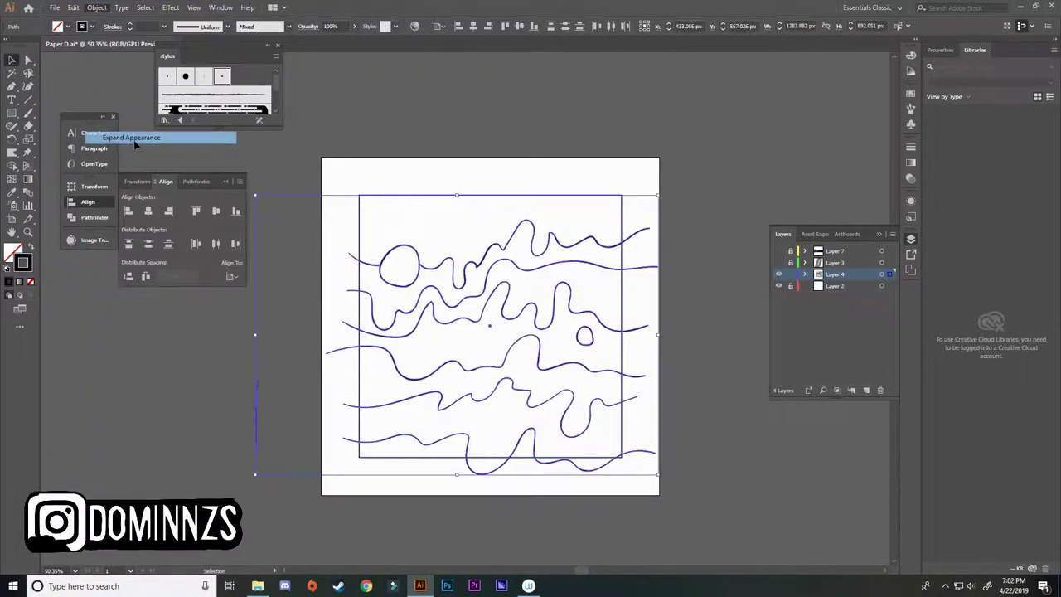
Step: Try to merge all the expanded artwork with the Pathfinder Merge operation
{"action": "left_click", "coordinate": [193, 181]}
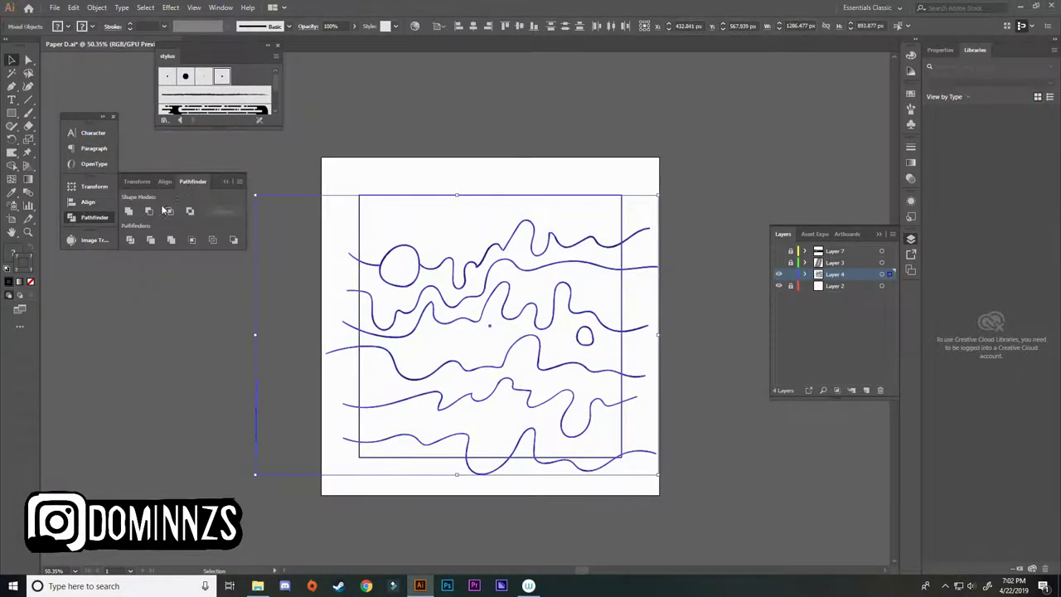
{"action": "left_click", "coordinate": [171, 240]}
{"action": "key", "text": "ctrl+z"}
{"action": "left_click", "coordinate": [238, 348]}
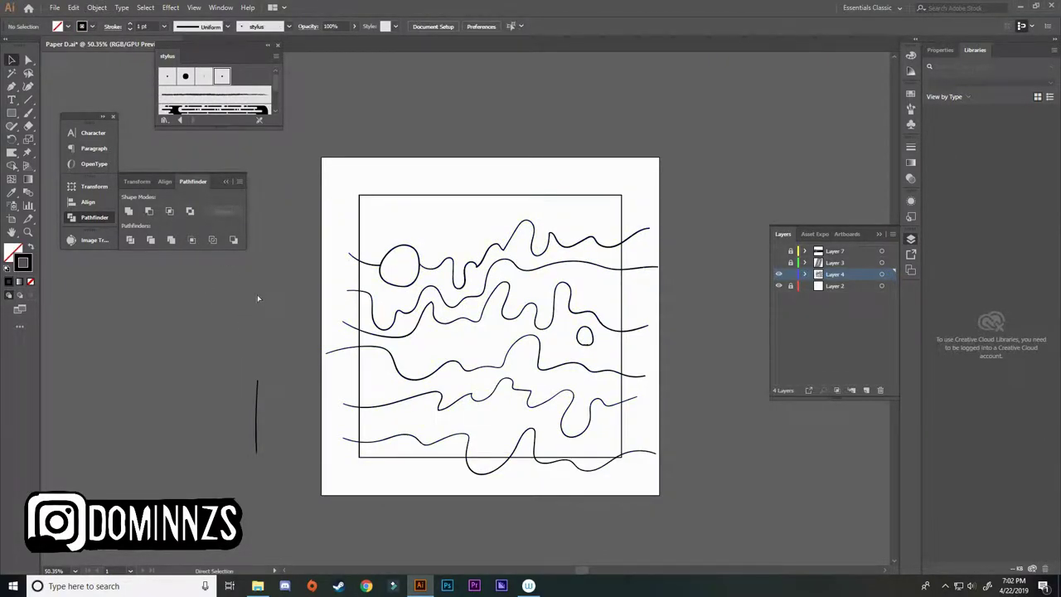
Step: Select the square, wavy lines and circles without the stray vertical line, and expand them into filled shapes
{"action": "left_click_drag", "start_coordinate": [324, 481], "coordinate": [715, 183]}
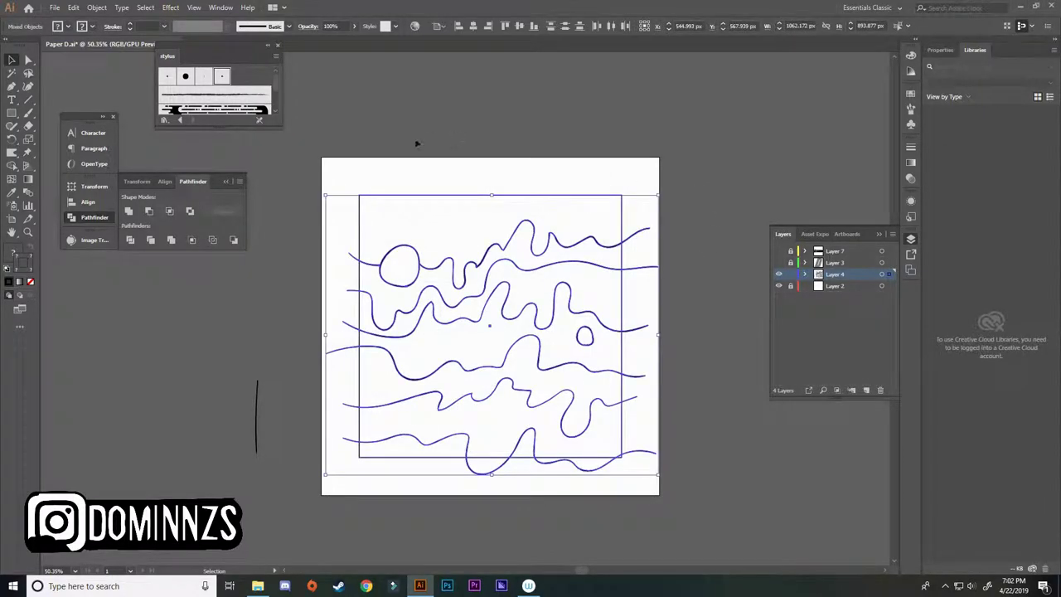
{"action": "left_click", "coordinate": [97, 8]}
{"action": "left_click", "coordinate": [145, 124]}
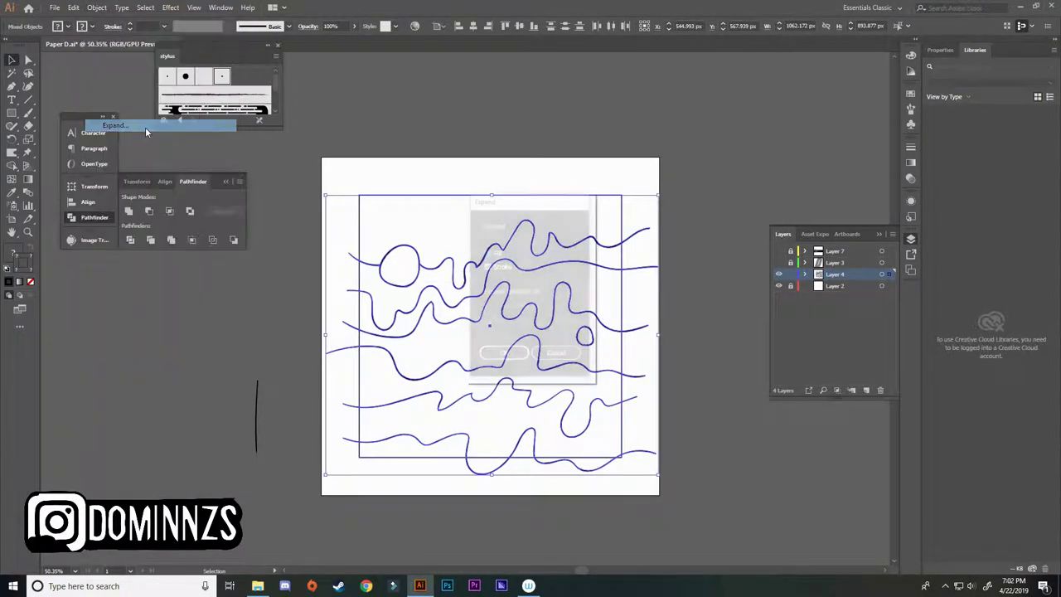
{"action": "left_click", "coordinate": [503, 355]}
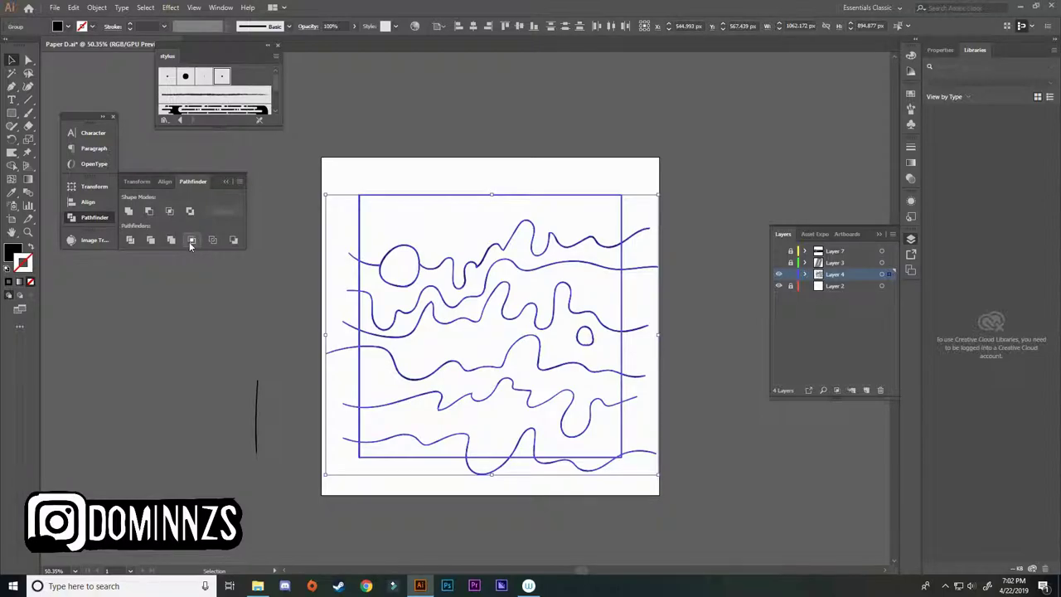
{"action": "left_click", "coordinate": [340, 534]}
Step: Draw a rectangle of about 1261 × 1091 px covering the line artwork and fill it with light blue
{"action": "key", "text": "m"}
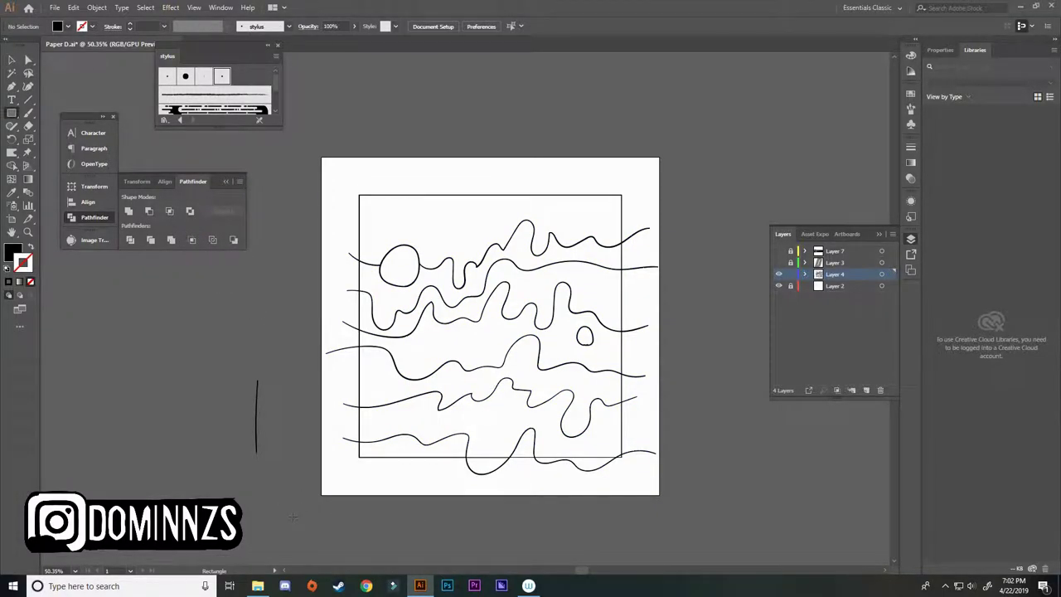
{"action": "mouse_move", "coordinate": [292, 516]}
{"action": "left_mouse_down"}
{"action": "mouse_move", "coordinate": [639, 241]}
{"action": "mouse_move", "coordinate": [687, 176]}
{"action": "left_mouse_up"}
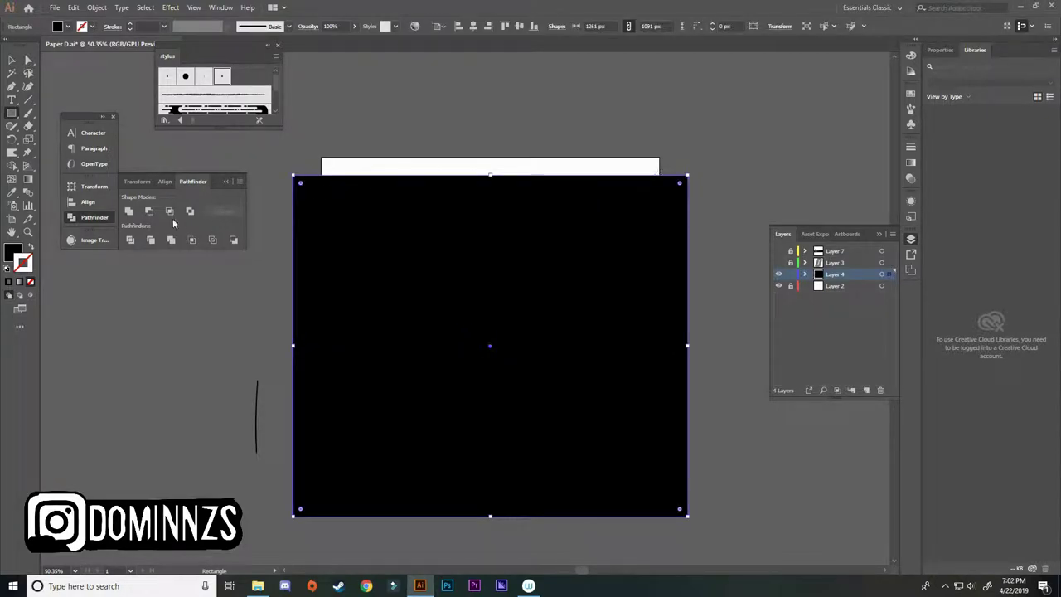
{"action": "double_click", "coordinate": [12, 253]}
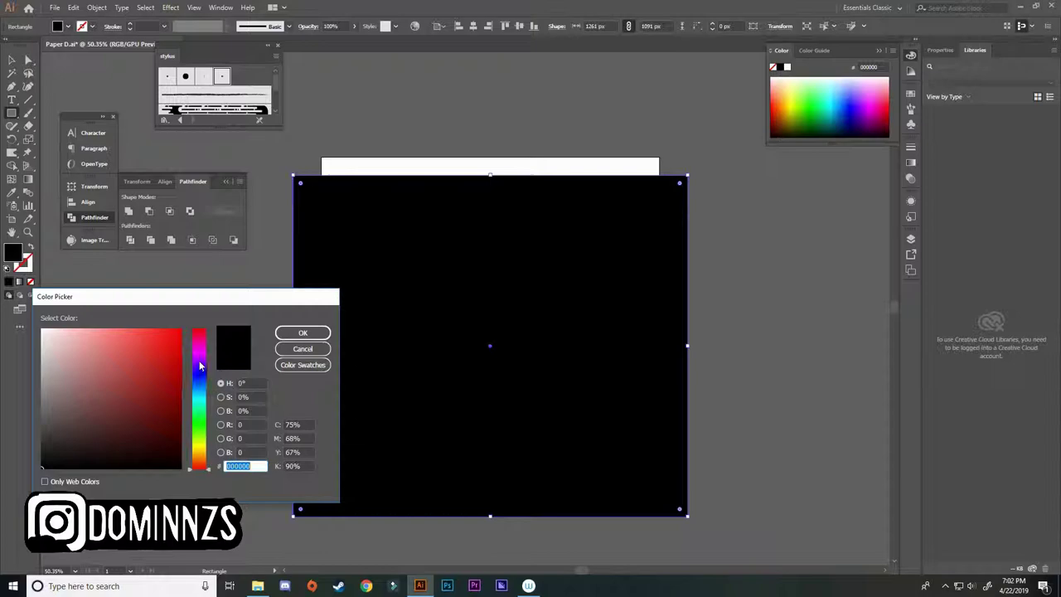
{"action": "left_click_drag", "start_coordinate": [199, 377], "coordinate": [199, 387]}
{"action": "left_click", "coordinate": [126, 329]}
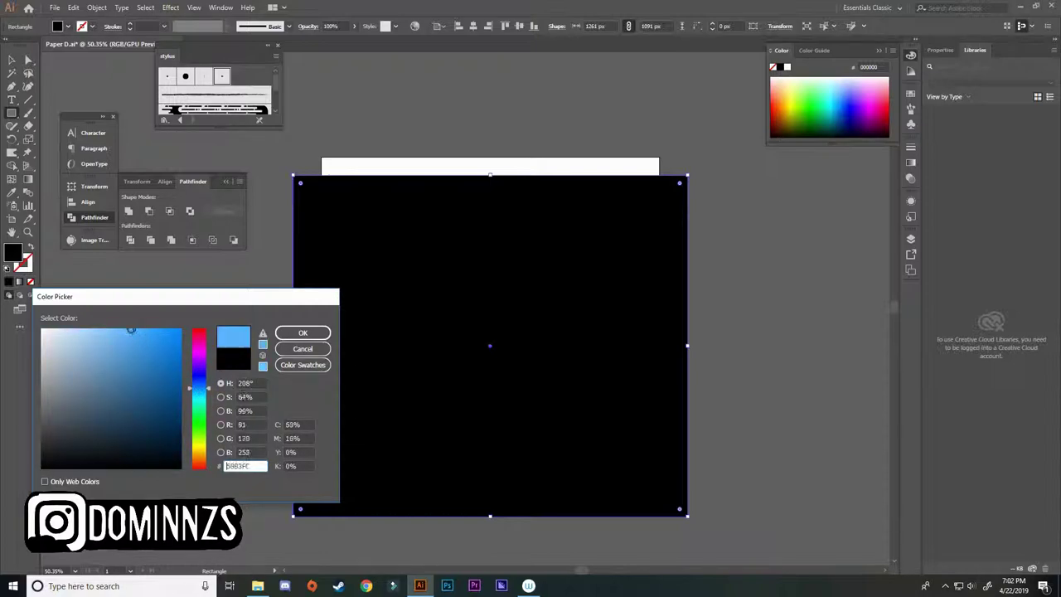
{"action": "left_click_drag", "start_coordinate": [126, 329], "coordinate": [116, 329]}
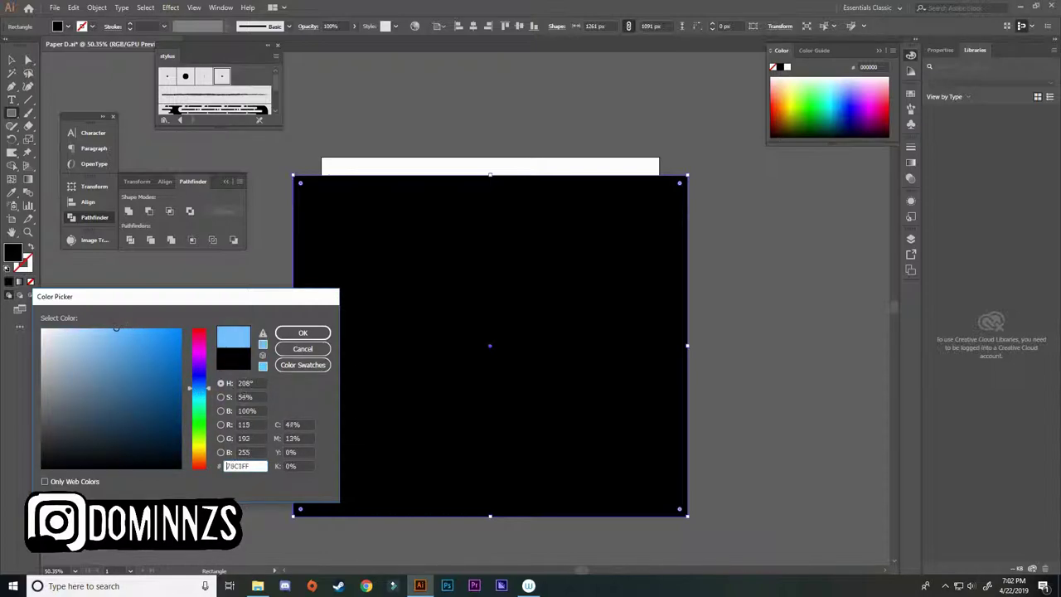
{"action": "left_click", "coordinate": [291, 334]}
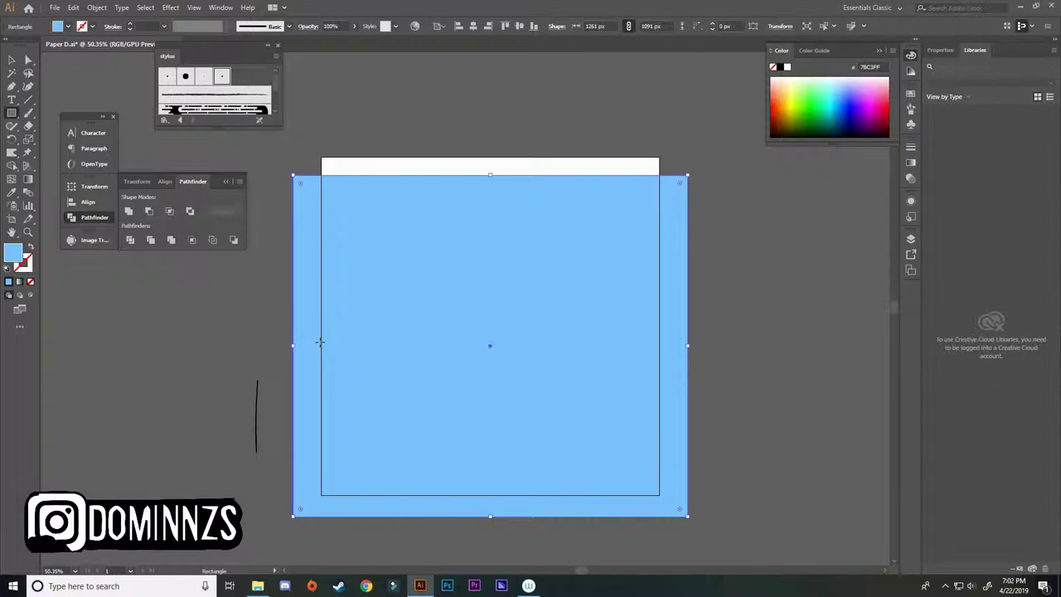
Step: Send the blue rectangle to the back and combine it with all the line artwork using Pathfinder Merge
{"action": "key", "text": "v"}
{"action": "key", "text": "ctrl+shift+bracketleft"}
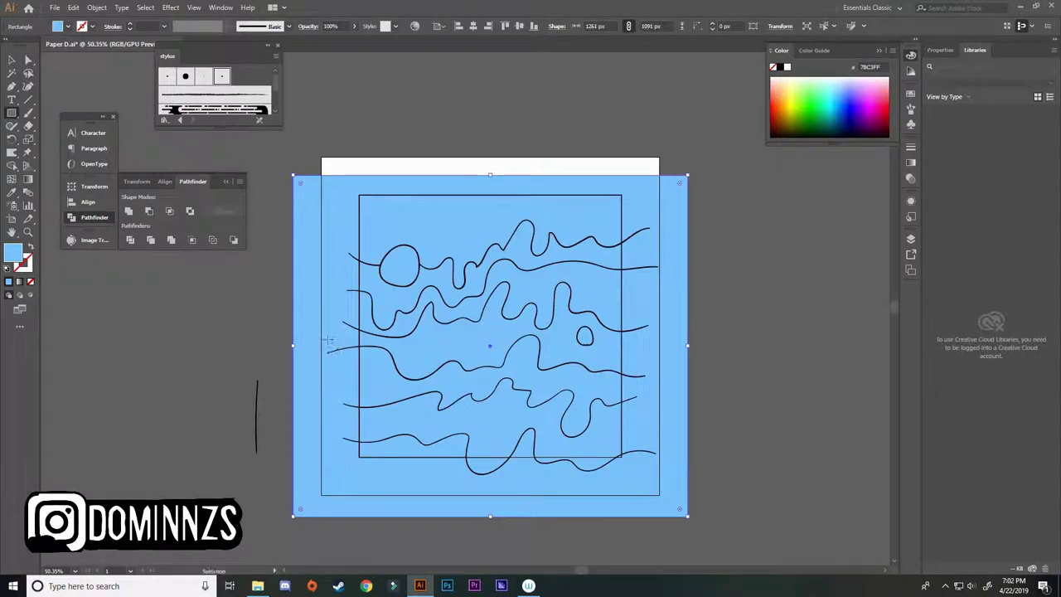
{"action": "key", "text": "v"}
{"action": "key", "text": "ctrl+a"}
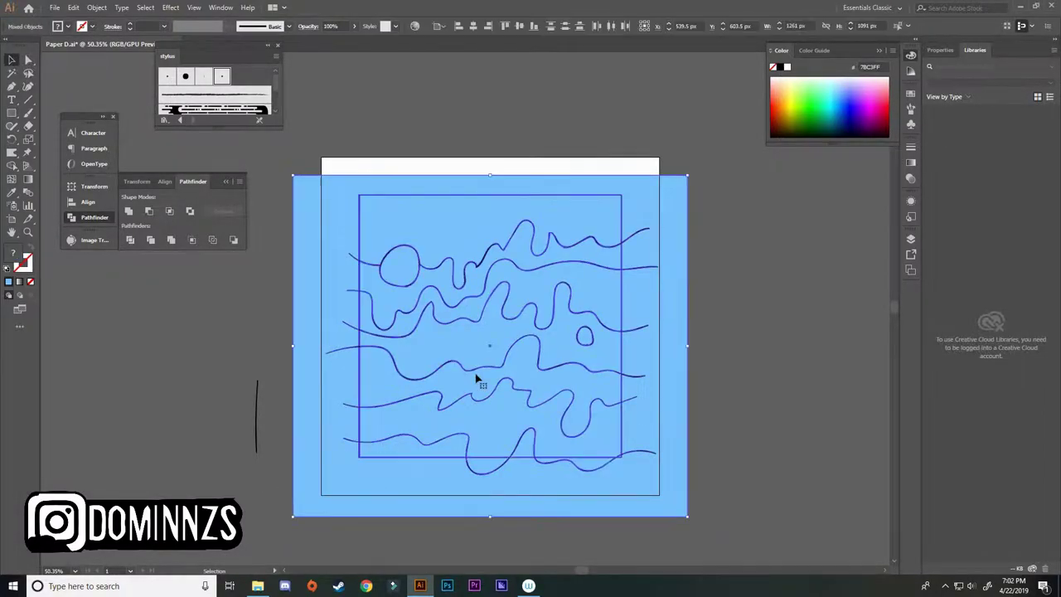
{"action": "left_click", "coordinate": [173, 241]}
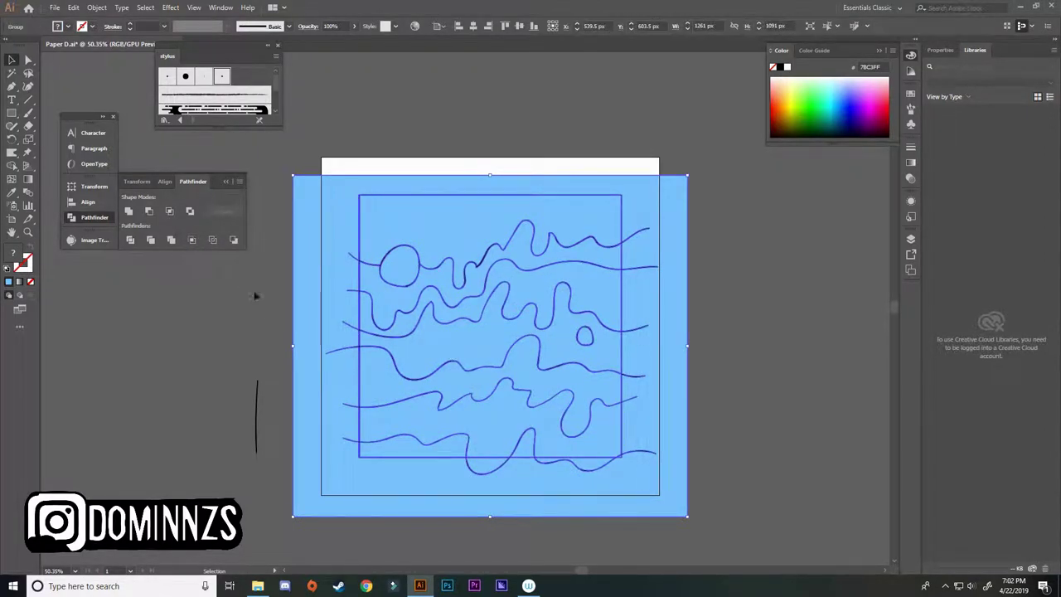
Step: Isolate the merged group and delete the blue area outside the square
{"action": "right_click", "coordinate": [303, 316]}
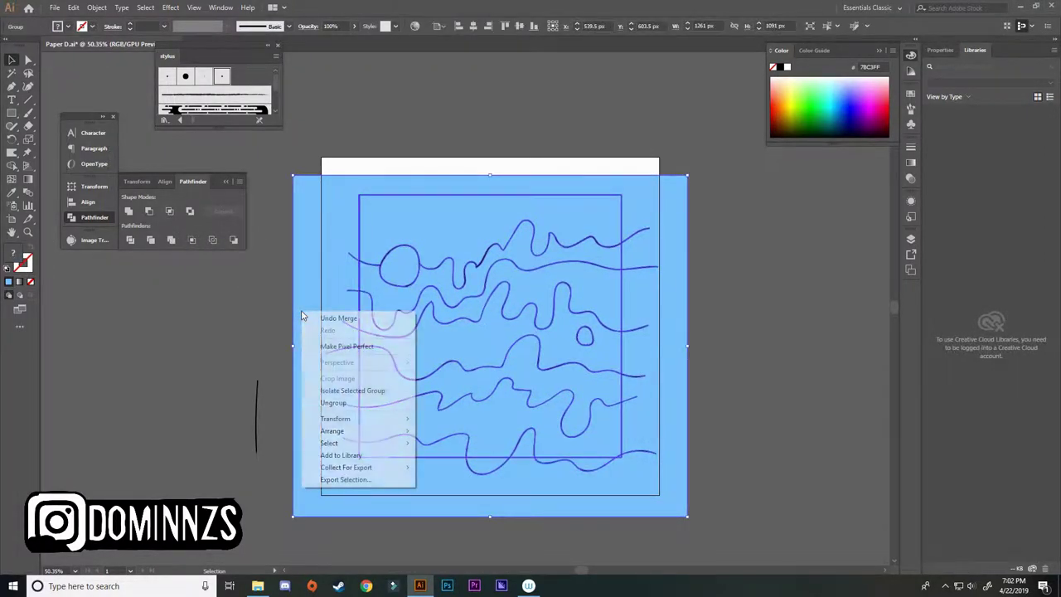
{"action": "left_click", "coordinate": [341, 390]}
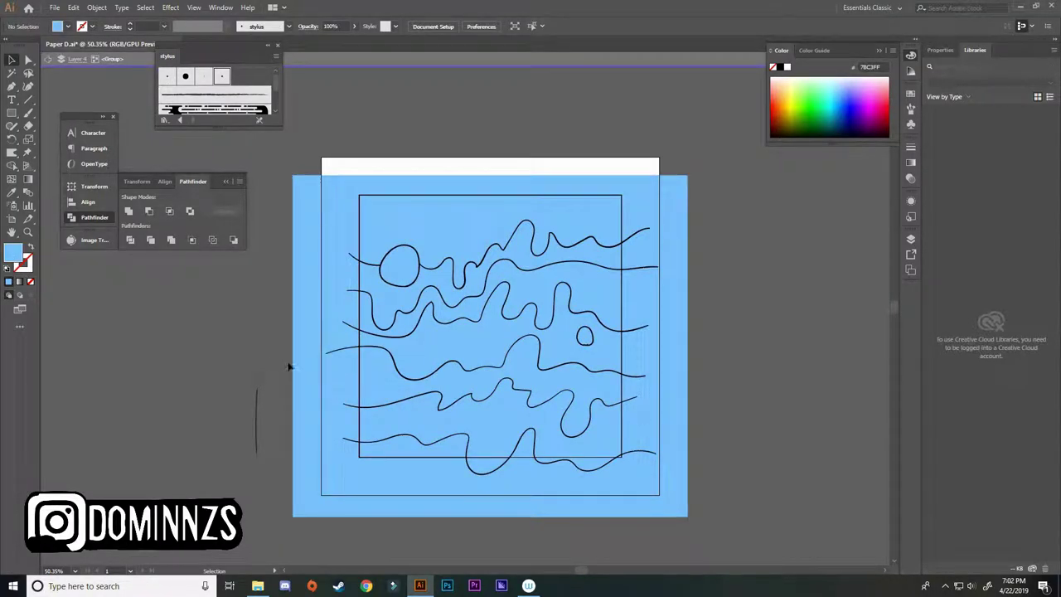
{"action": "left_click", "coordinate": [308, 374]}
{"action": "key", "text": "Delete"}
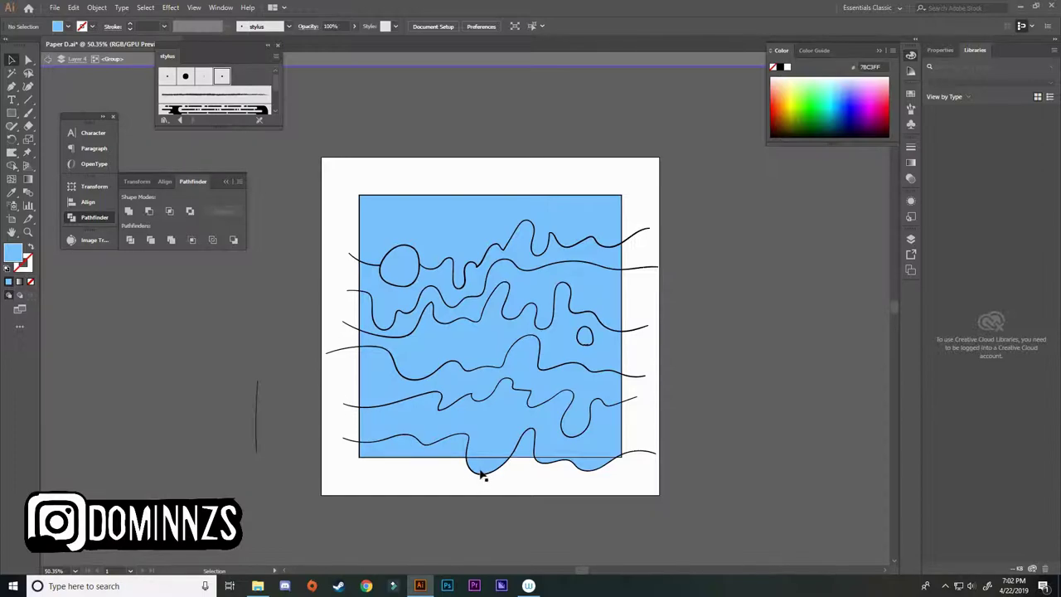
Step: Delete the black shape formed by the wavy lines and square outline with the Direct Selection tool
{"action": "key", "text": "z"}
{"action": "left_click_drag", "start_coordinate": [390, 464], "coordinate": [481, 349]}
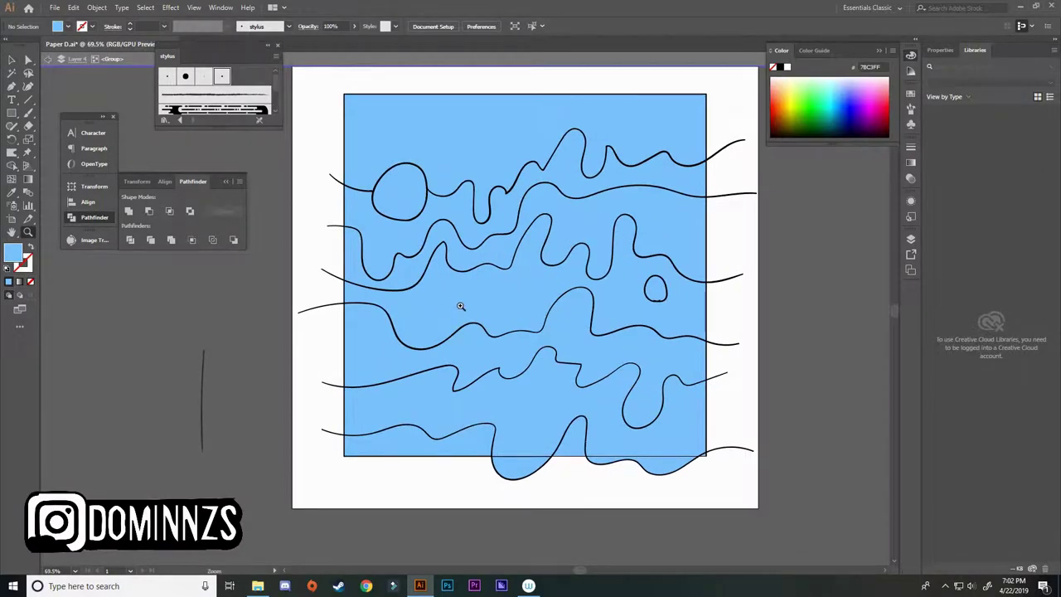
{"action": "left_click_drag", "start_coordinate": [340, 393], "coordinate": [367, 390]}
{"action": "key", "text": "a"}
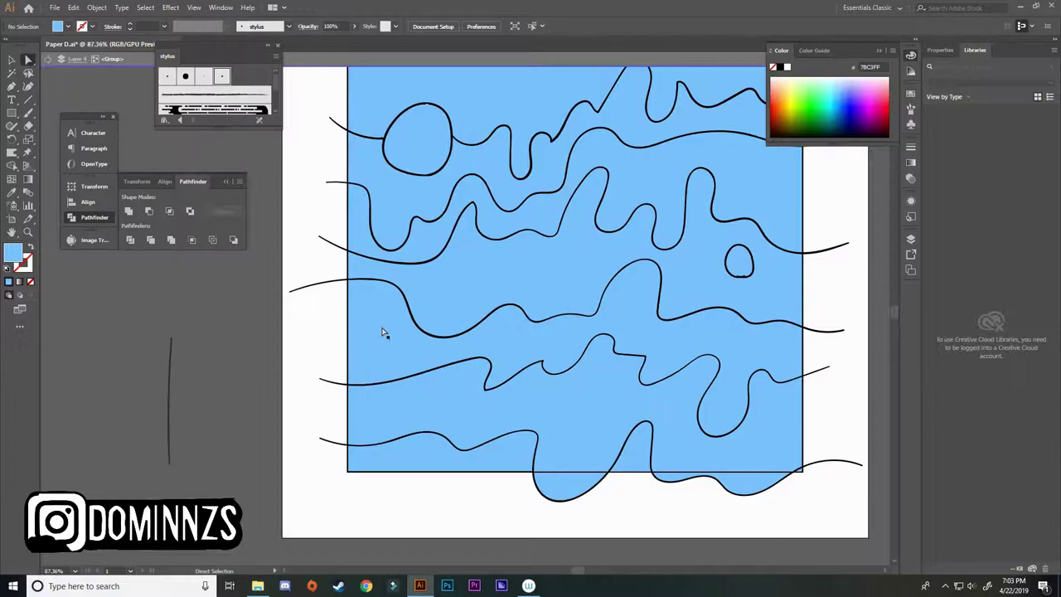
{"action": "key", "text": "z"}
{"action": "left_click_drag", "start_coordinate": [348, 354], "coordinate": [513, 279]}
{"action": "left_click_drag", "start_coordinate": [513, 278], "coordinate": [408, 393]}
{"action": "key", "text": "a"}
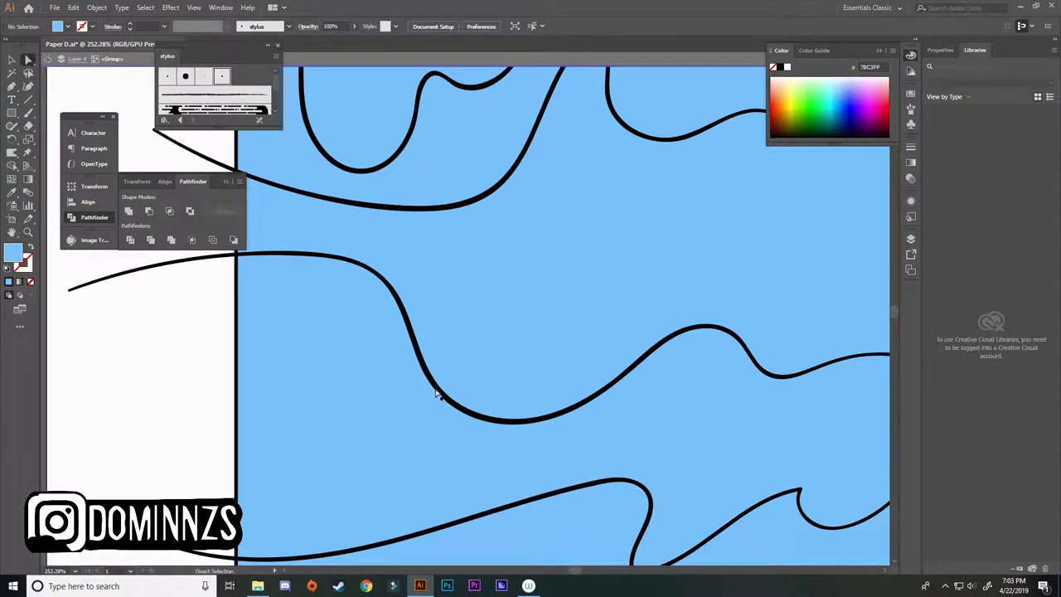
{"action": "left_click", "coordinate": [439, 394]}
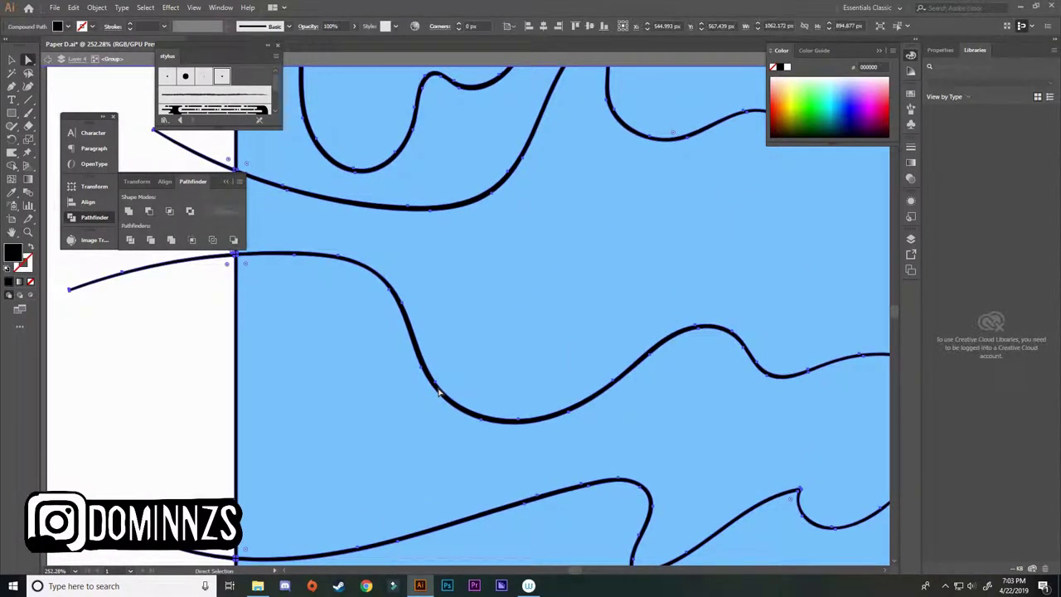
{"action": "key", "text": "Delete"}
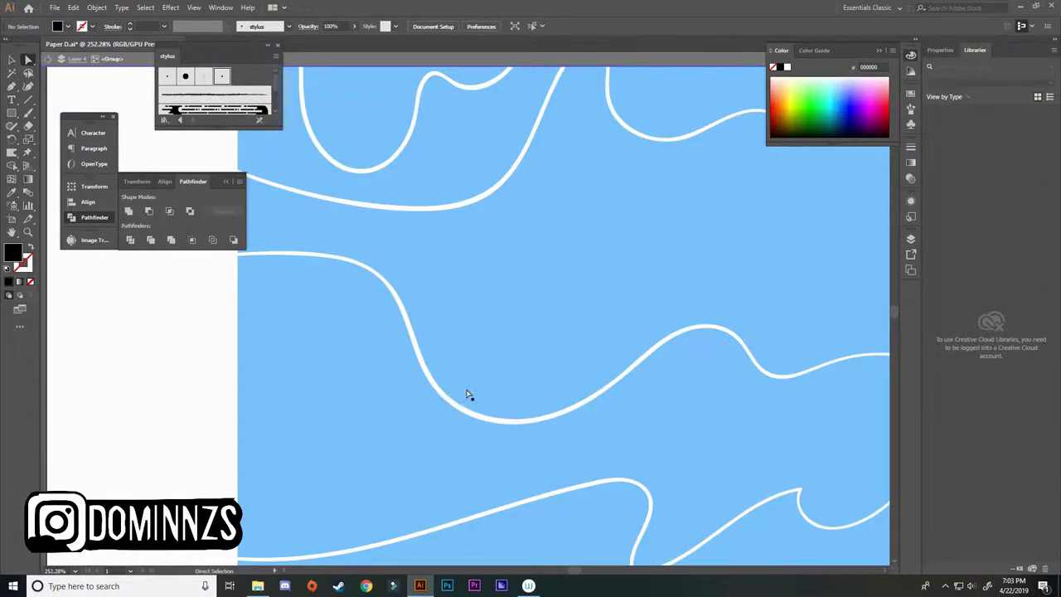
Step: Delete the black outline around the small oval in the blue square, undoing the excess deletion so its blue interior is kept
{"action": "key", "text": "z"}
{"action": "left_click_drag", "start_coordinate": [502, 367], "coordinate": [409, 393]}
{"action": "left_click_drag", "start_coordinate": [469, 359], "coordinate": [329, 450]}
{"action": "left_click_drag", "start_coordinate": [518, 411], "coordinate": [297, 464]}
{"action": "key", "text": "a"}
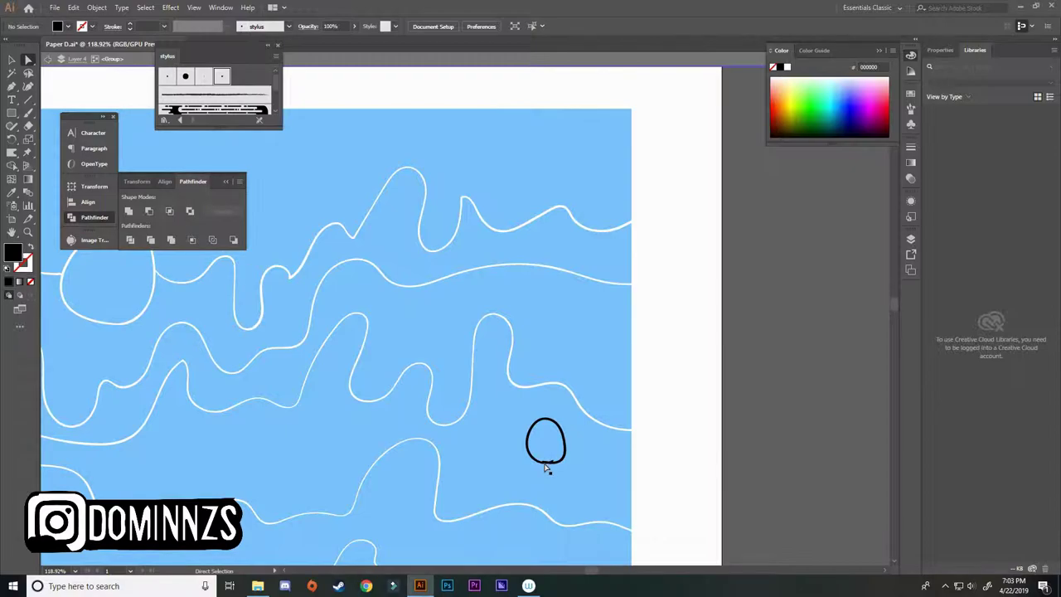
{"action": "left_click", "coordinate": [544, 464]}
{"action": "left_click", "coordinate": [543, 463]}
{"action": "key", "text": "Delete"}
{"action": "key", "text": "Delete"}
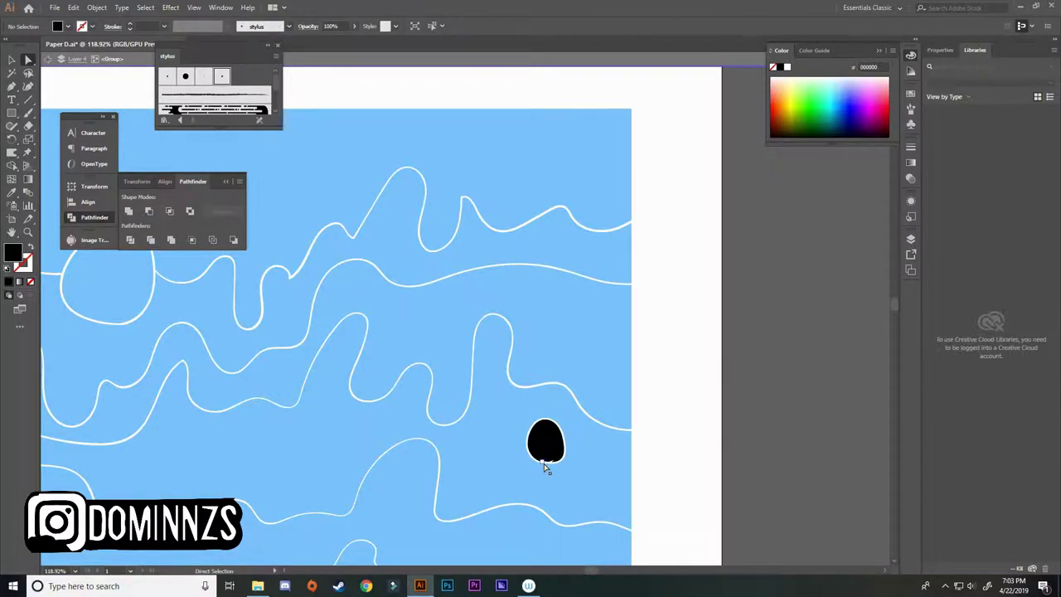
{"action": "key", "text": "ctrl+z"}
{"action": "key", "text": "ctrl+z"}
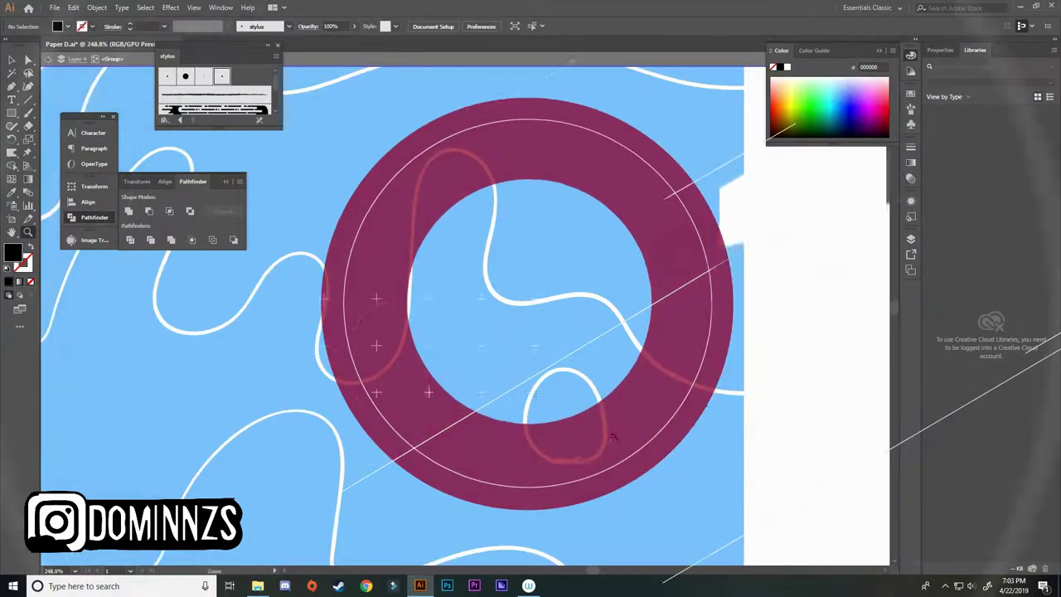
Step: Fill the middle wavy band containing the small oval with pale blue C0E6FF
{"action": "left_click_drag", "start_coordinate": [614, 436], "coordinate": [441, 422]}
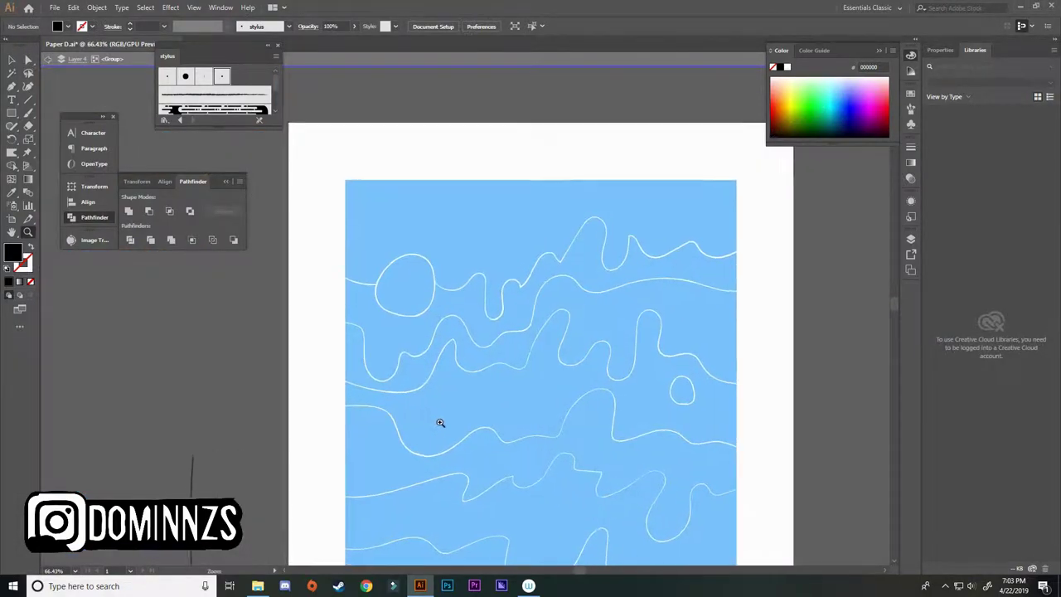
{"action": "key", "text": "a"}
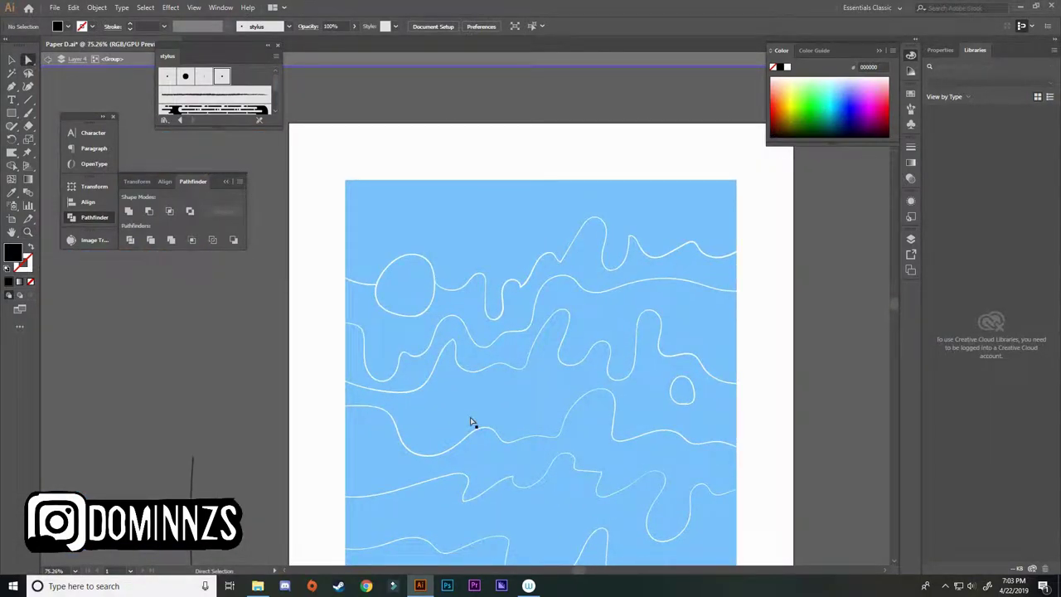
{"action": "left_click", "coordinate": [470, 423]}
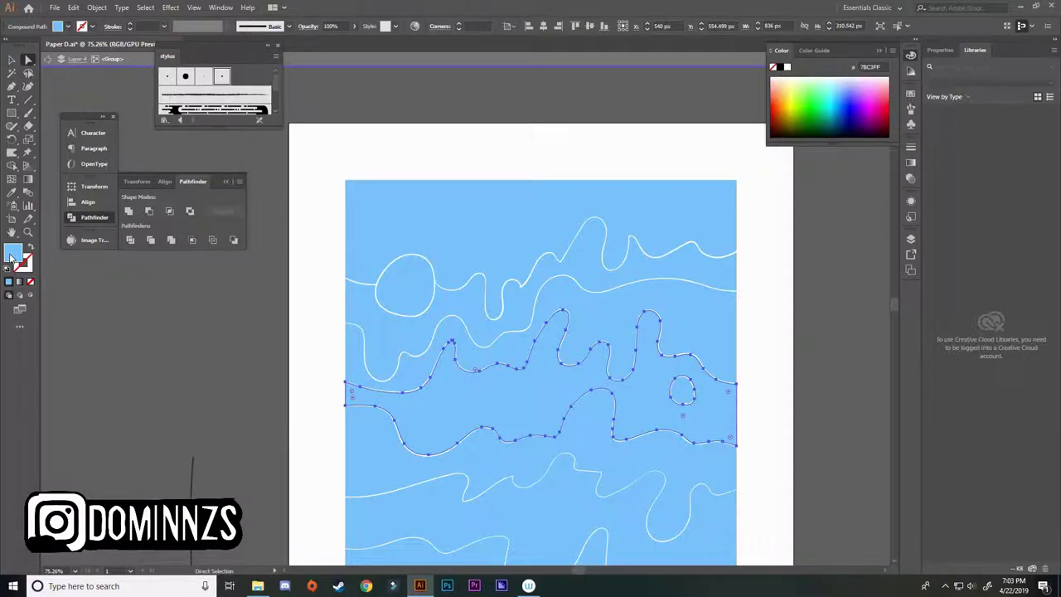
{"action": "double_click", "coordinate": [12, 252]}
{"action": "left_click_drag", "start_coordinate": [85, 340], "coordinate": [76, 328]}
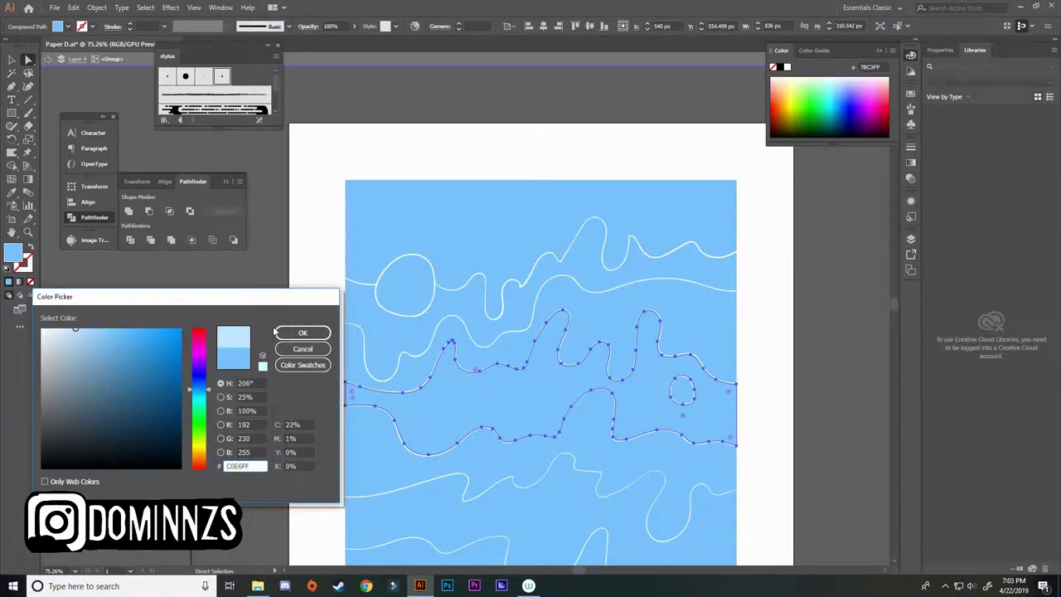
{"action": "left_click", "coordinate": [299, 333]}
Step: Fill the wavy band directly below the pale middle band with grey-blue A9C7DB
{"action": "left_click", "coordinate": [373, 452]}
{"action": "double_click", "coordinate": [12, 252]}
{"action": "left_click_drag", "start_coordinate": [94, 338], "coordinate": [71, 351]}
{"action": "left_click", "coordinate": [303, 333]}
Step: Fill the wavy band directly above the pale middle band with a muted medium blue
{"action": "left_click", "coordinate": [365, 365]}
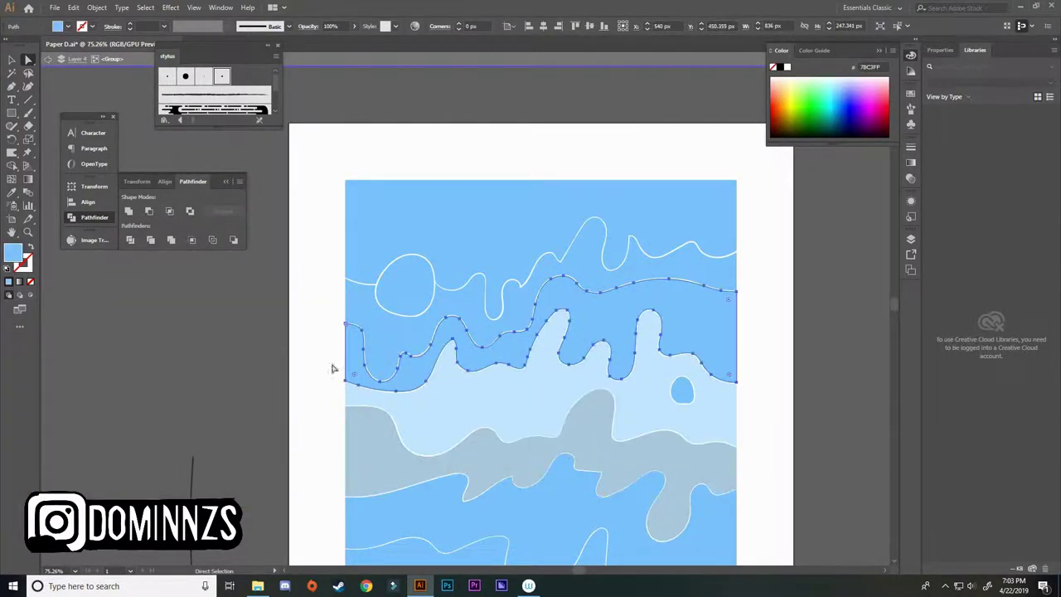
{"action": "double_click", "coordinate": [12, 252]}
{"action": "left_click", "coordinate": [98, 345]}
{"action": "left_click", "coordinate": [303, 332]}
Step: Fill the two uppermost bands with progressively deeper blues, using the darkest shade for the top one
{"action": "left_click", "coordinate": [369, 306]}
{"action": "double_click", "coordinate": [12, 252]}
{"action": "left_click", "coordinate": [124, 345]}
{"action": "left_click", "coordinate": [302, 333]}
{"action": "scroll", "coordinate": [423, 392], "scroll_direction": "down", "scroll_amount": 2}
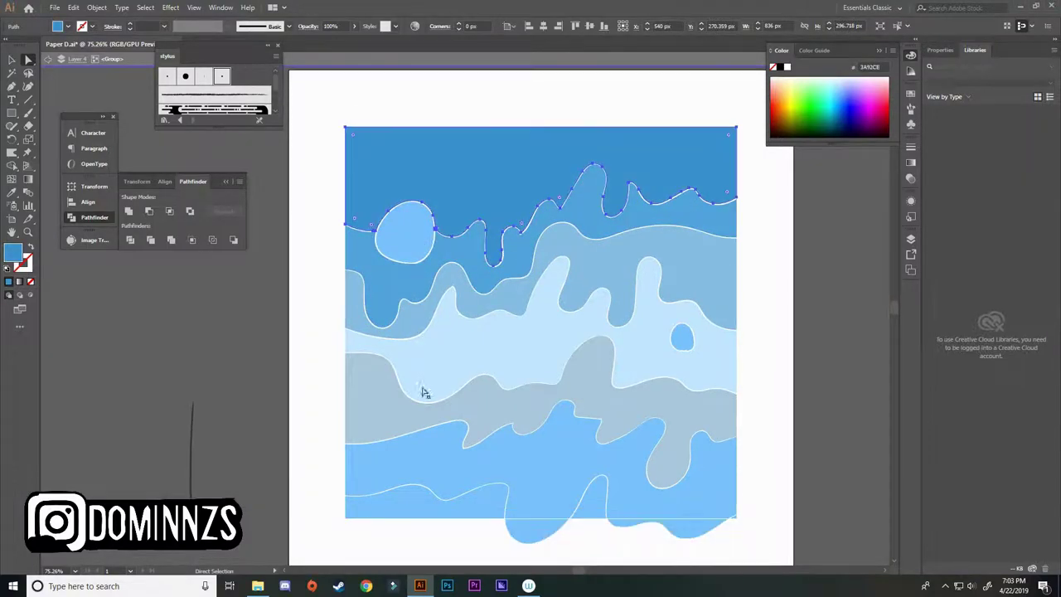
Step: Fill the band below the grey-blue one with 5EA8DB and use 7BC3FF for the pieces along the square's bottom edge
{"action": "left_click", "coordinate": [422, 464]}
{"action": "double_click", "coordinate": [13, 252]}
{"action": "left_click", "coordinate": [111, 347]}
{"action": "left_click", "coordinate": [303, 332]}
{"action": "left_click", "coordinate": [411, 509]}
{"action": "left_click", "coordinate": [591, 502], "text": "shift"}
{"action": "double_click", "coordinate": [15, 255]}
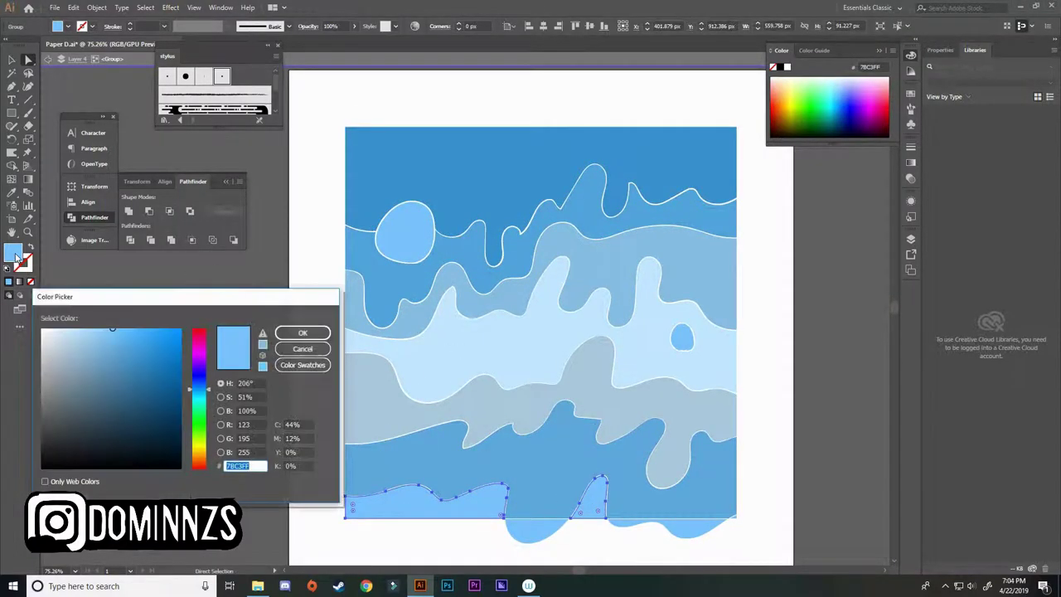
{"action": "left_click", "coordinate": [303, 332]}
Step: Bring the pale middle band, the small oval and the large circle to the front of the stacking order
{"action": "scroll", "coordinate": [438, 407], "scroll_direction": "up", "scroll_amount": 1}
{"action": "right_click", "coordinate": [448, 398]}
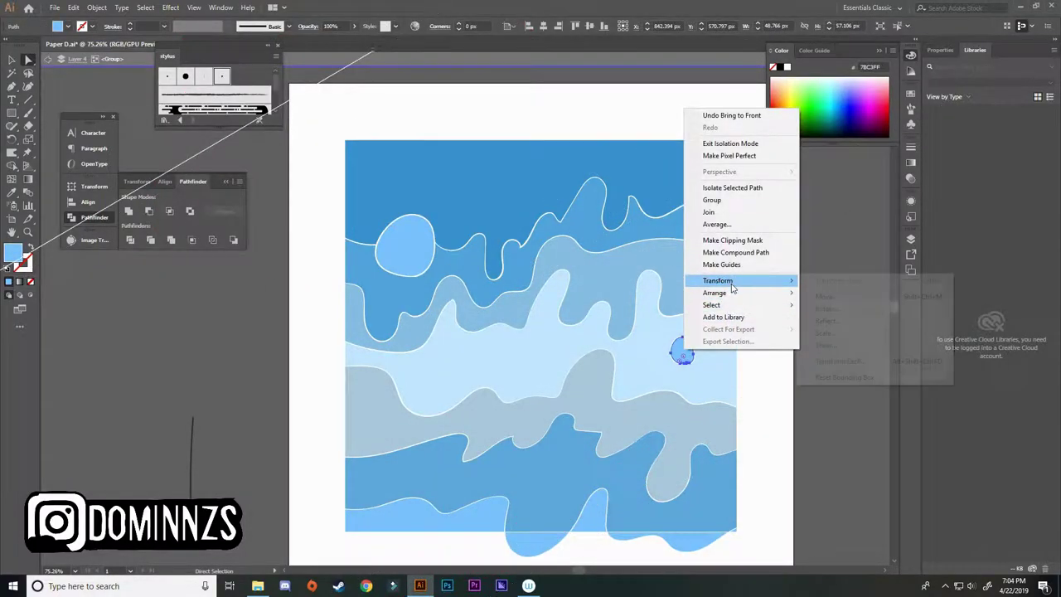
{"action": "mouse_move", "coordinate": [746, 292]}
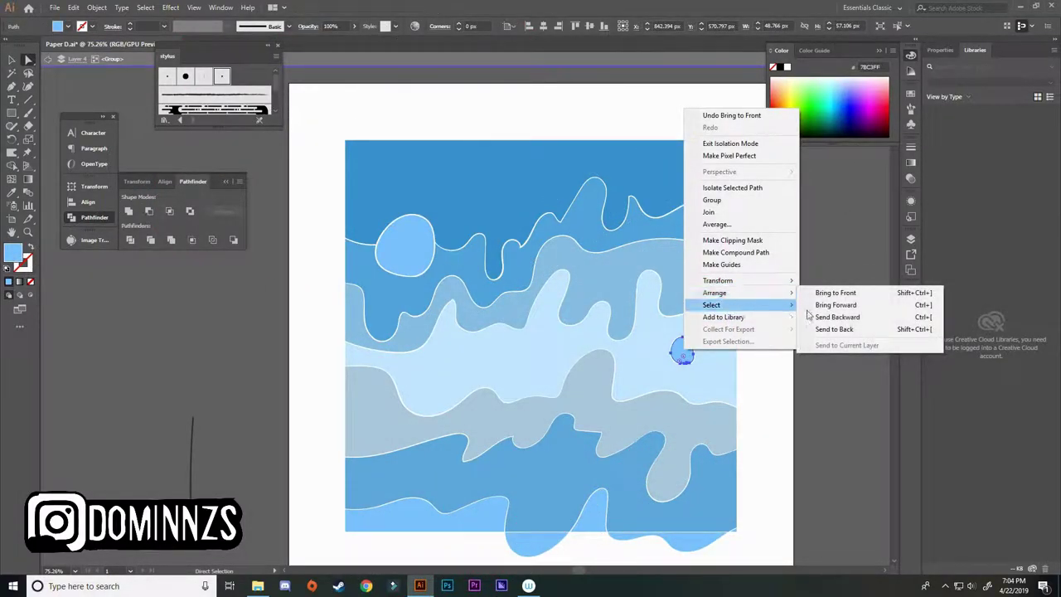
{"action": "left_click", "coordinate": [833, 317]}
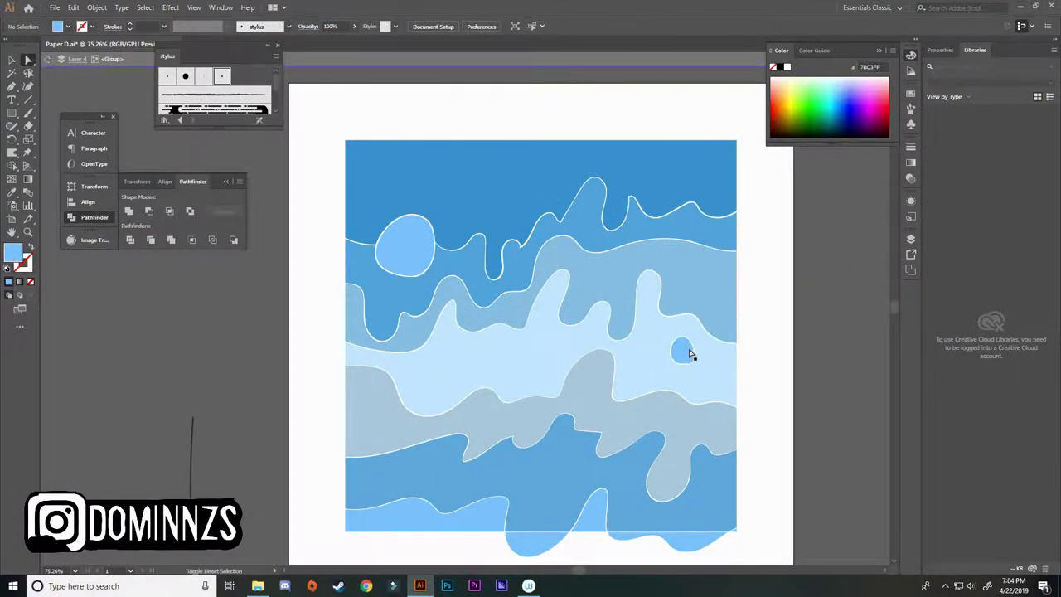
{"action": "left_click", "coordinate": [685, 358]}
{"action": "left_click", "coordinate": [406, 251], "text": "shift"}
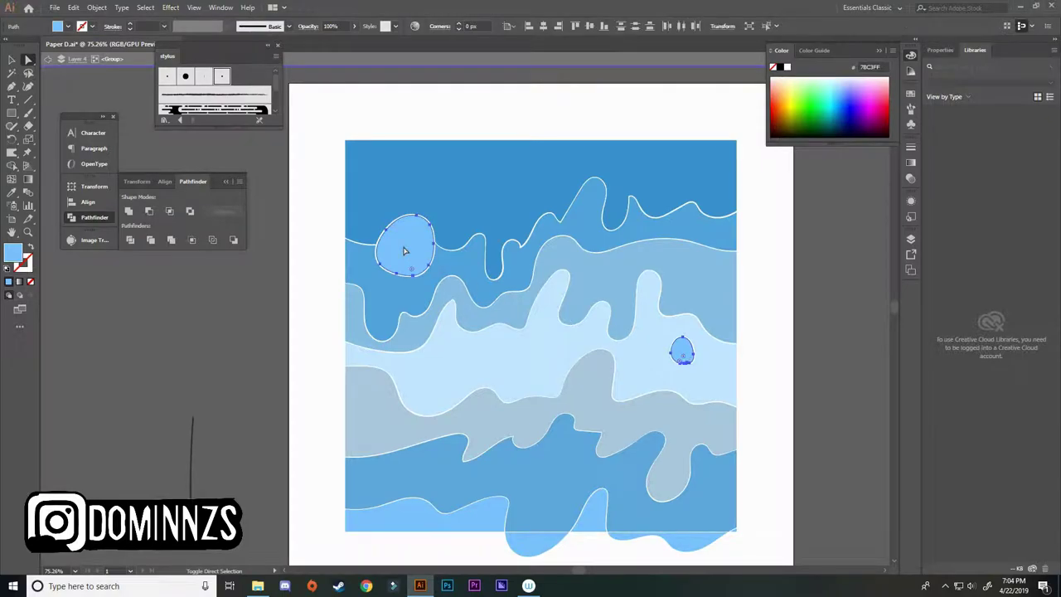
{"action": "right_click", "coordinate": [308, 289]}
{"action": "mouse_move", "coordinate": [372, 459]}
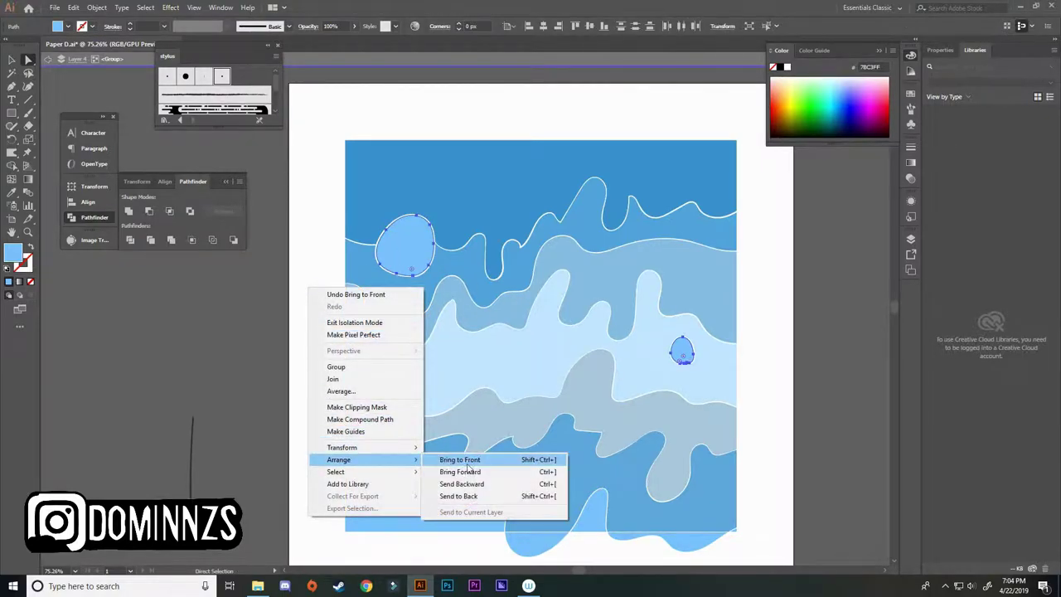
{"action": "left_click", "coordinate": [469, 463]}
Step: Give the pale middle band a 5 pt stroke in the same colour as its fill
{"action": "left_click", "coordinate": [457, 376]}
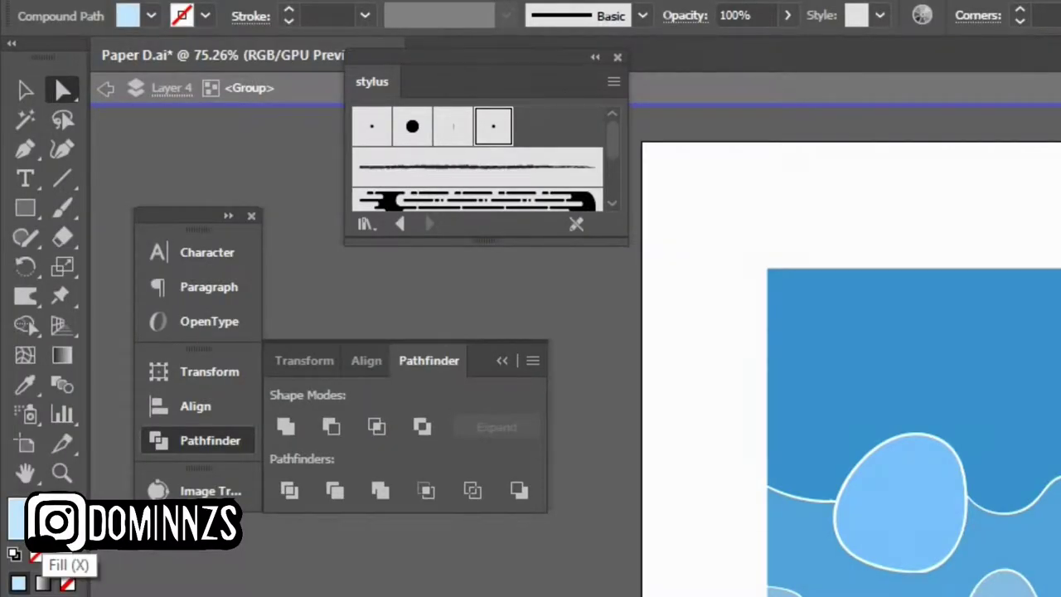
{"action": "left_click_drag", "start_coordinate": [60, 549], "coordinate": [63, 551]}
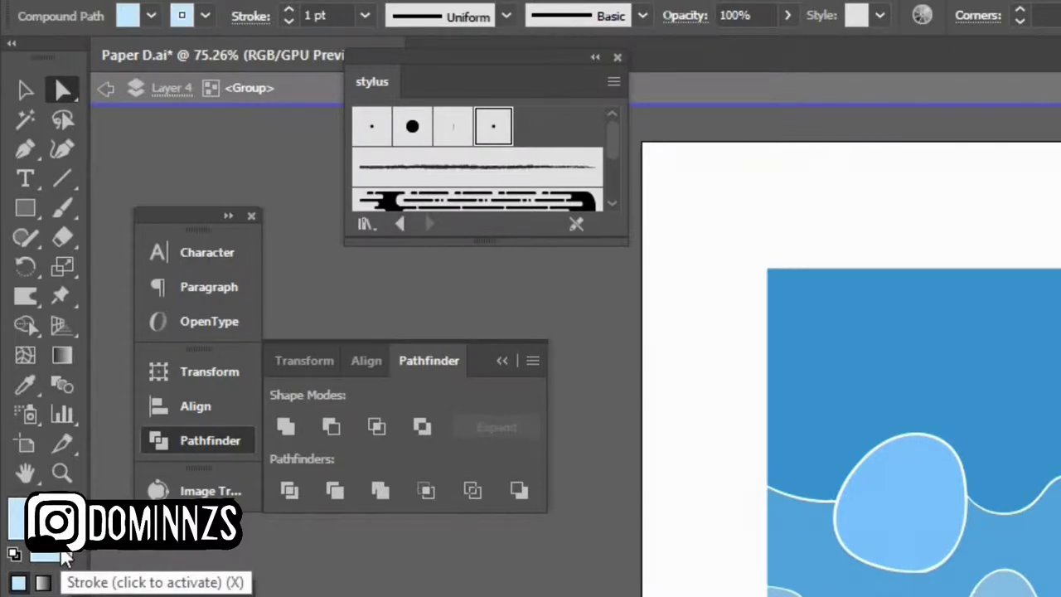
{"action": "left_click", "coordinate": [66, 557]}
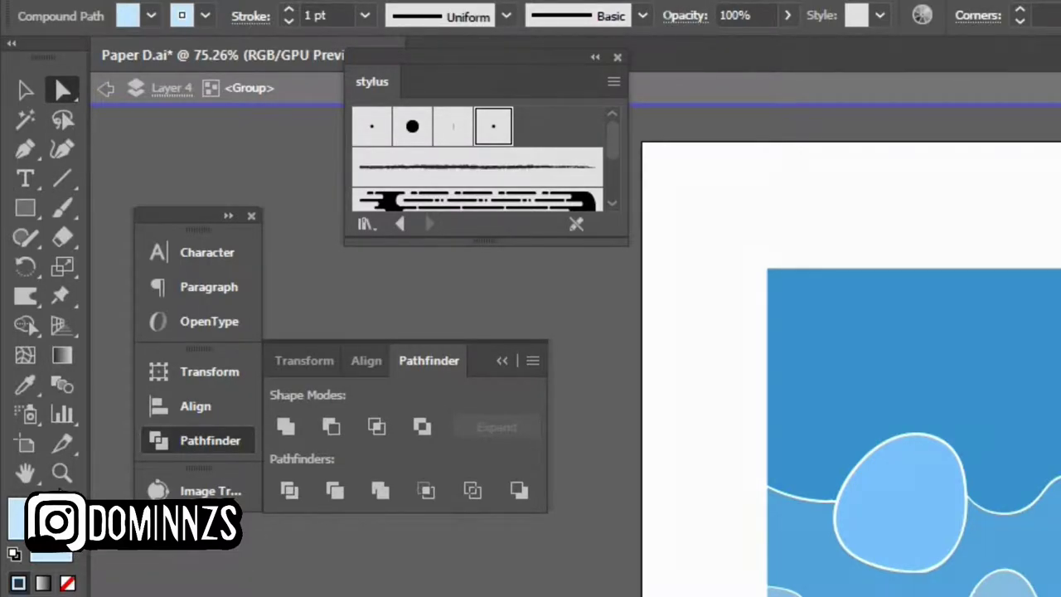
{"action": "left_click", "coordinate": [365, 15]}
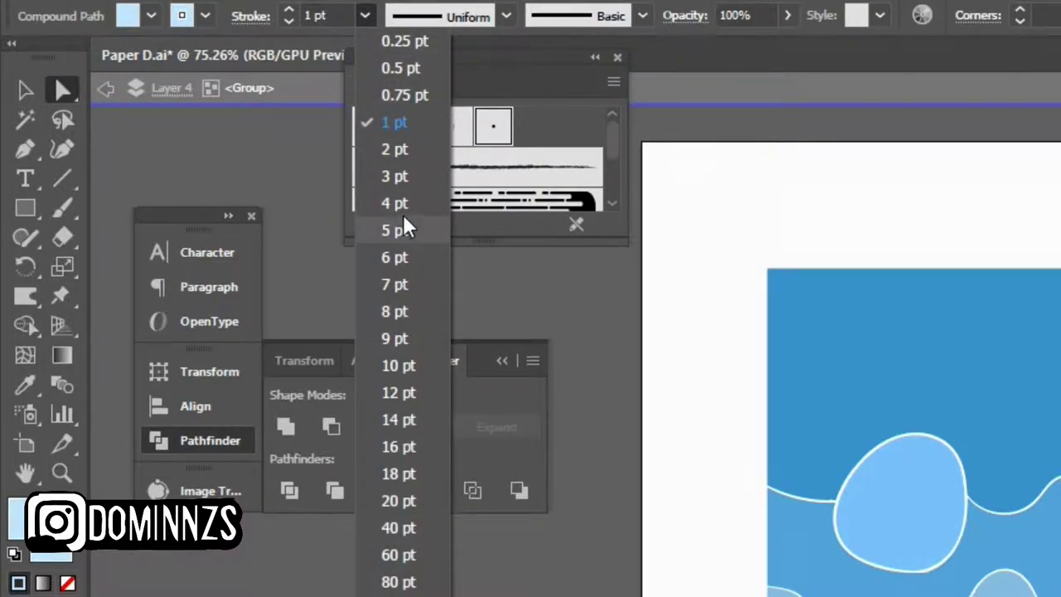
{"action": "left_click", "coordinate": [409, 229]}
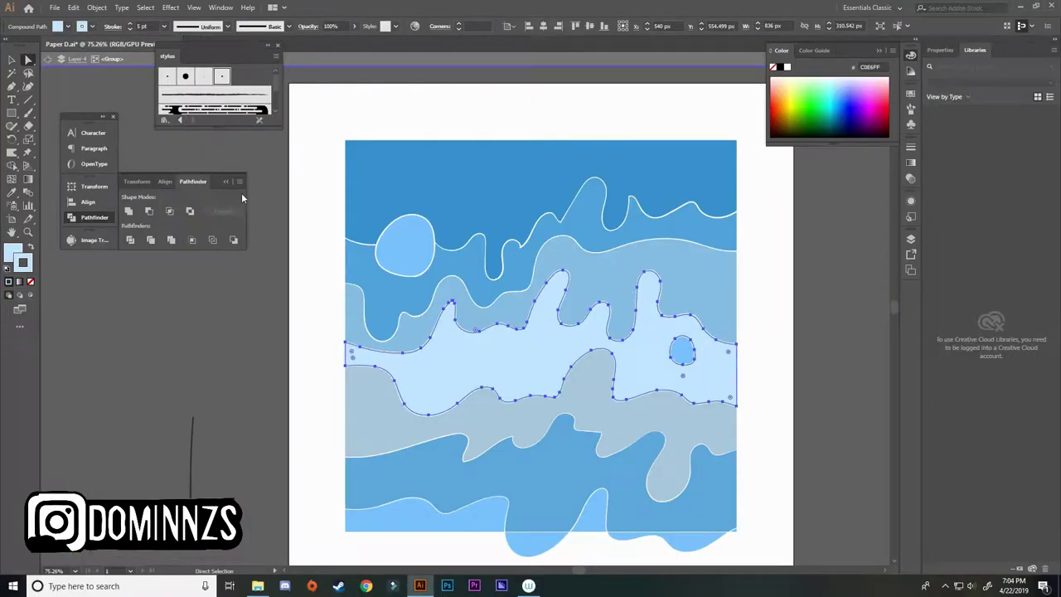
{"action": "left_click", "coordinate": [315, 376]}
Step: Give the grey-blue band below the middle a 4 pt stroke matching its fill colour
{"action": "left_click", "coordinate": [393, 427]}
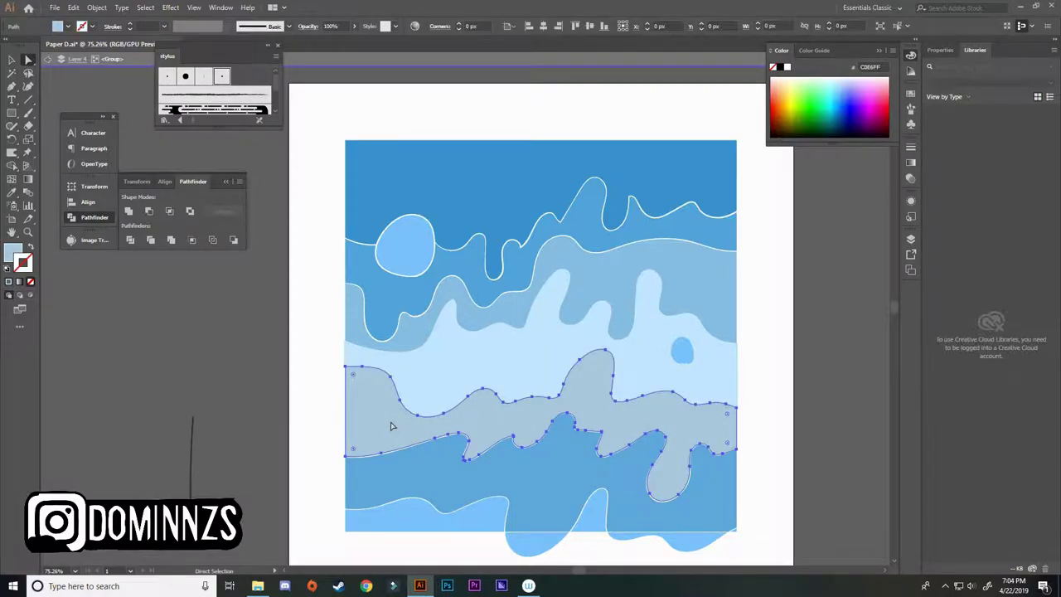
{"action": "double_click", "coordinate": [24, 264]}
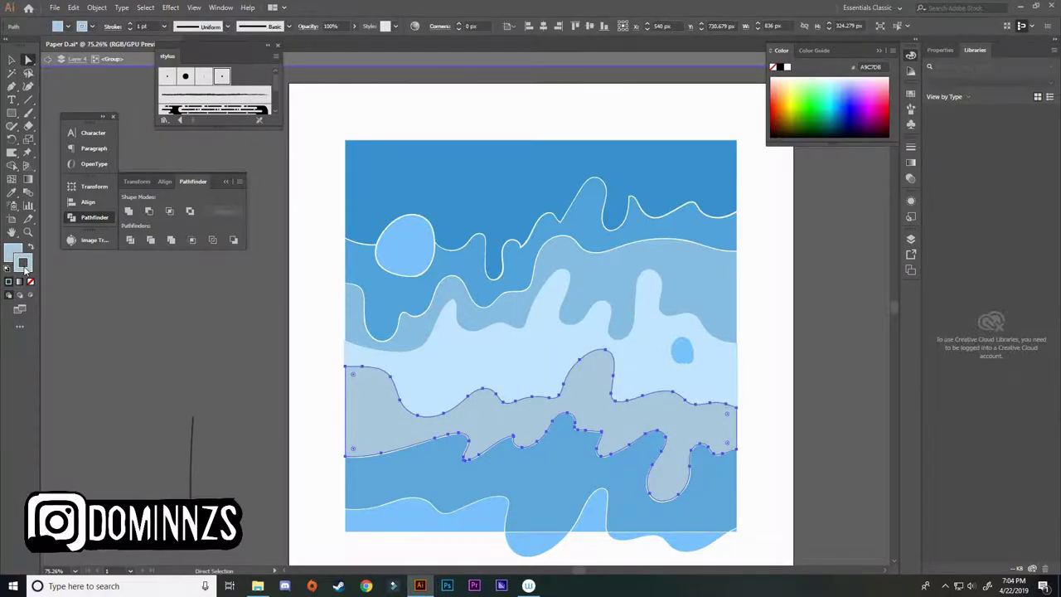
{"action": "left_click", "coordinate": [164, 27]}
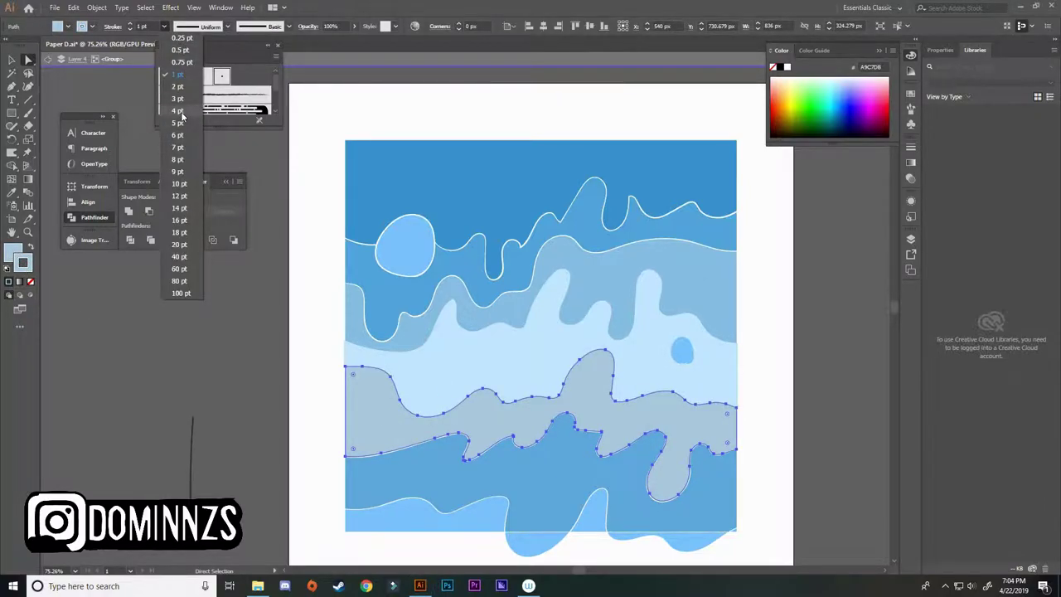
{"action": "left_click", "coordinate": [180, 111]}
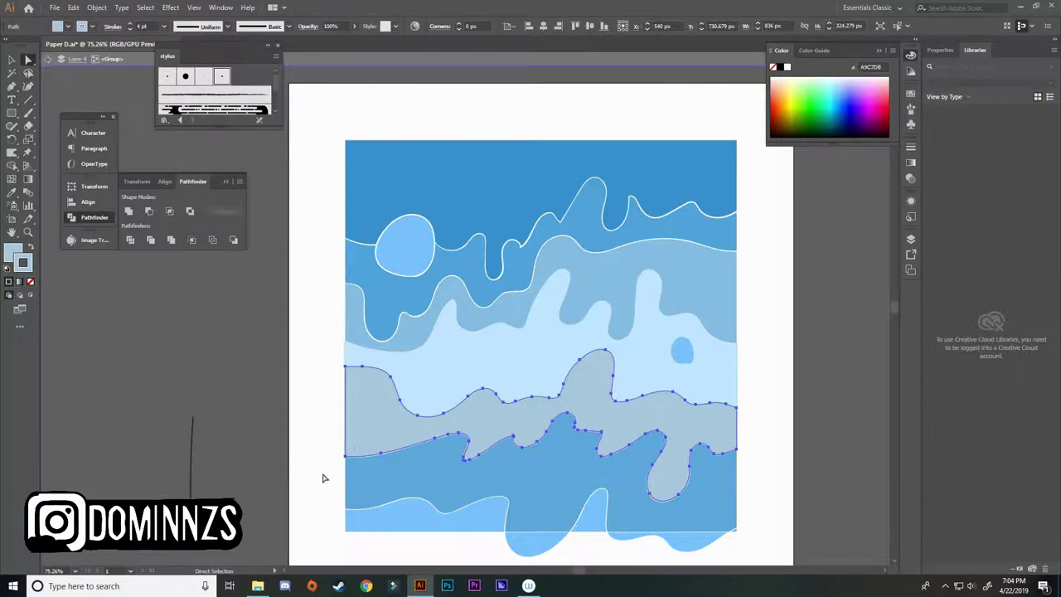
Step: Give the medium-blue band near the square's lower edge a 4 pt stroke matching its fill colour
{"action": "left_click", "coordinate": [375, 477]}
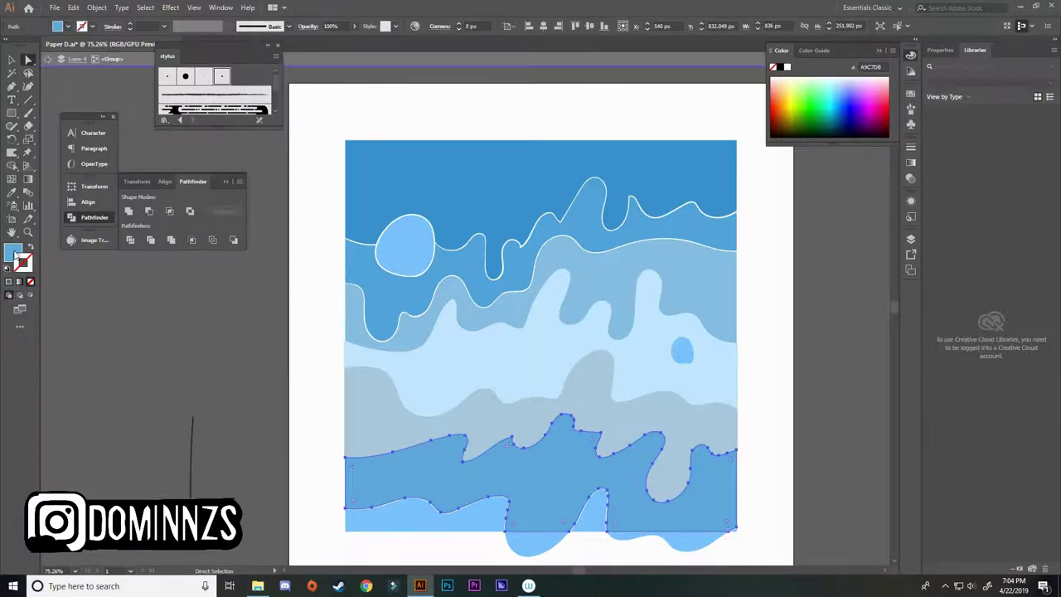
{"action": "left_click_drag", "start_coordinate": [15, 256], "coordinate": [28, 266]}
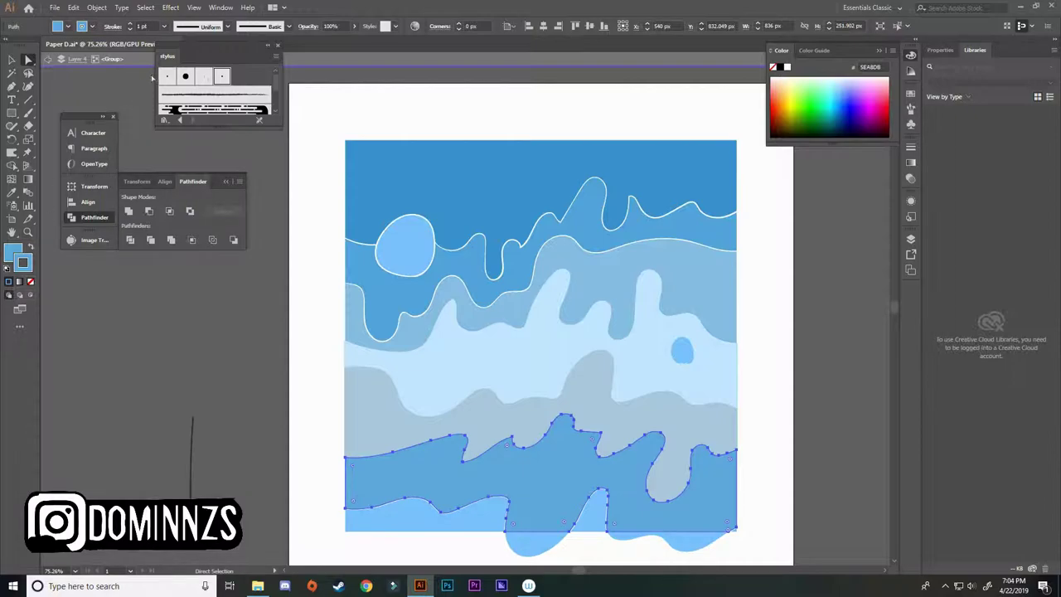
{"action": "left_click", "coordinate": [164, 26]}
{"action": "left_click", "coordinate": [174, 110]}
Step: Give the upper blue bands 4 pt strokes matching their own fill colours to close the white gaps
{"action": "left_click", "coordinate": [388, 296]}
{"action": "left_click_drag", "start_coordinate": [12, 254], "coordinate": [26, 266]}
{"action": "left_click", "coordinate": [362, 270]}
{"action": "left_click", "coordinate": [401, 254]}
{"action": "left_click", "coordinate": [362, 270]}
{"action": "left_click", "coordinate": [319, 286]}
{"action": "left_click", "coordinate": [373, 208]}
{"action": "left_click", "coordinate": [164, 25]}
{"action": "left_click", "coordinate": [174, 110]}
Step: Give the small oval and the large circle 4 pt strokes matching their light blue fill
{"action": "left_click", "coordinate": [683, 352]}
{"action": "left_click", "coordinate": [163, 26]}
{"action": "left_click", "coordinate": [178, 123]}
{"action": "left_click", "coordinate": [404, 246]}
{"action": "left_click", "coordinate": [164, 25]}
{"action": "left_click", "coordinate": [184, 111]}
{"action": "left_click", "coordinate": [663, 349]}
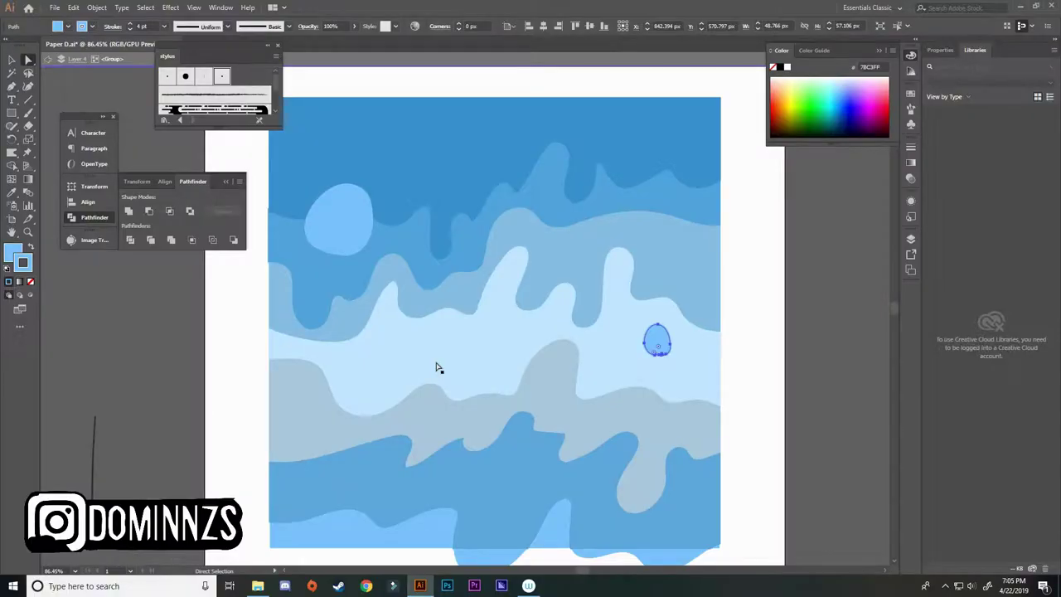
Step: Start a Drop Shadow effect on the pale middle band with the preview turned on
{"action": "left_click", "coordinate": [416, 355]}
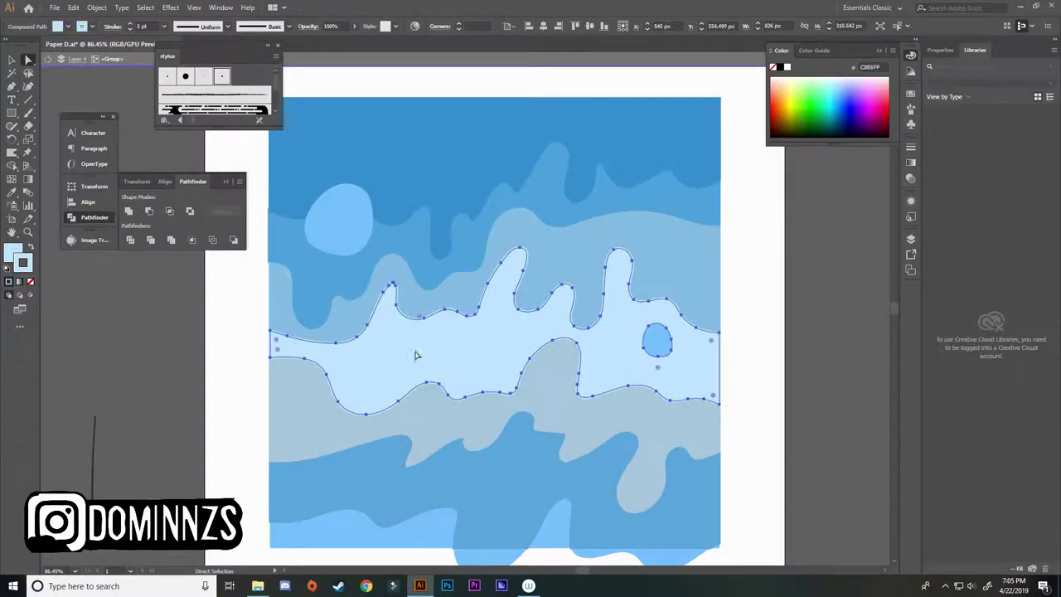
{"action": "left_click", "coordinate": [179, 8]}
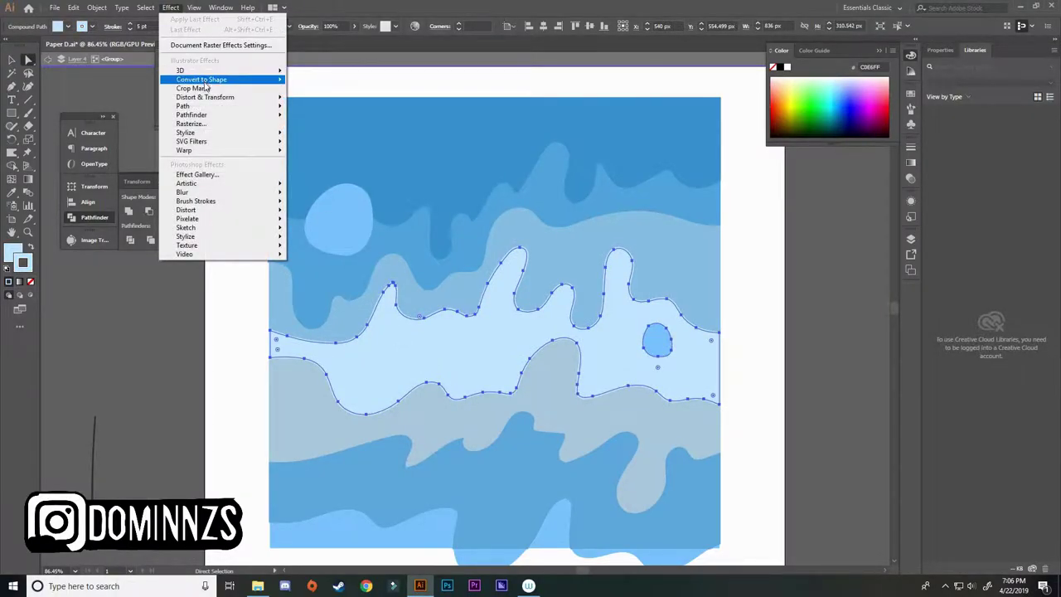
{"action": "mouse_move", "coordinate": [222, 138]}
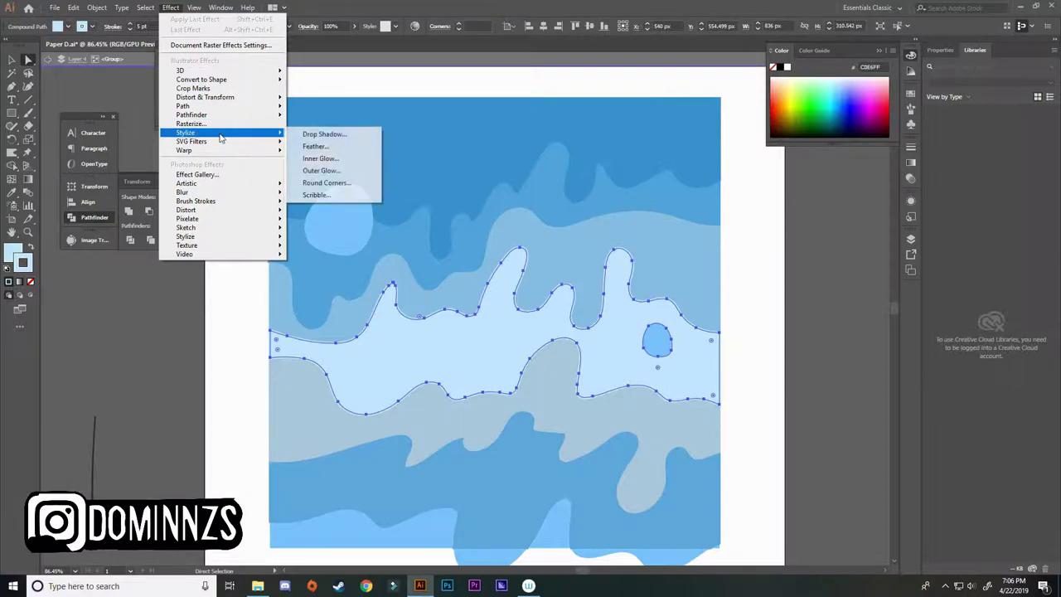
{"action": "left_click", "coordinate": [332, 136]}
{"action": "left_click", "coordinate": [241, 419]}
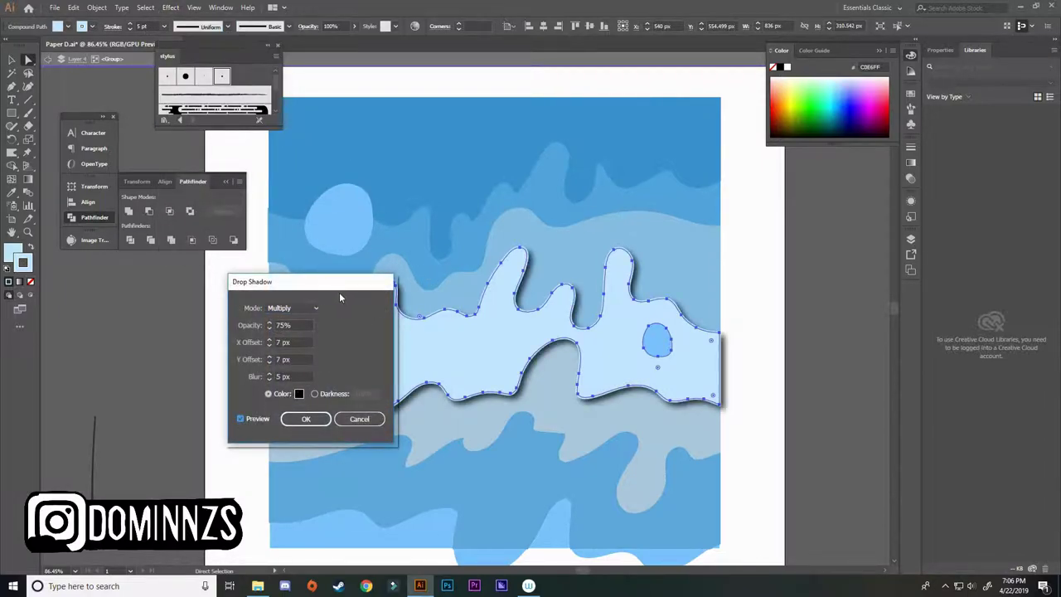
{"action": "left_click_drag", "start_coordinate": [311, 286], "coordinate": [221, 284]}
Step: Set the pale middle band's drop shadow to 60% opacity and 16 px blur and apply it
{"action": "left_click", "coordinate": [180, 324]}
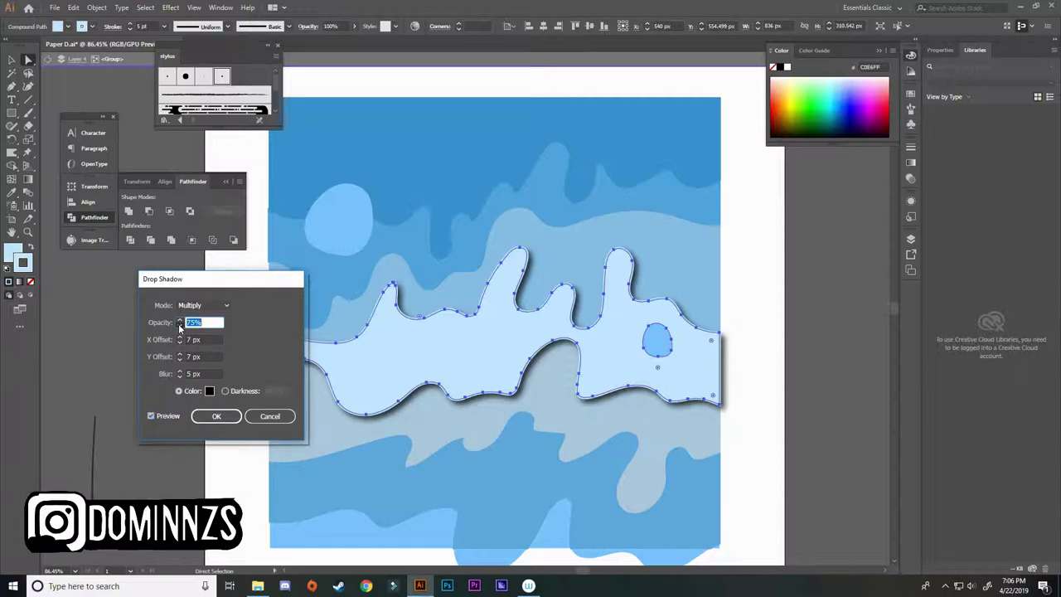
{"action": "left_click", "coordinate": [180, 326]}
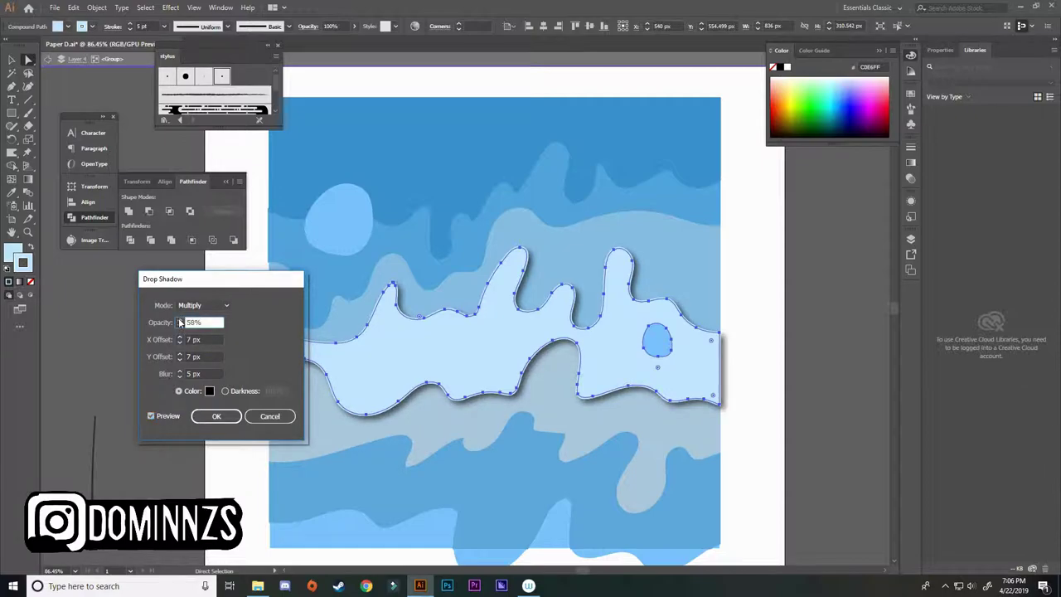
{"action": "left_click", "coordinate": [180, 321]}
{"action": "left_click", "coordinate": [180, 371]}
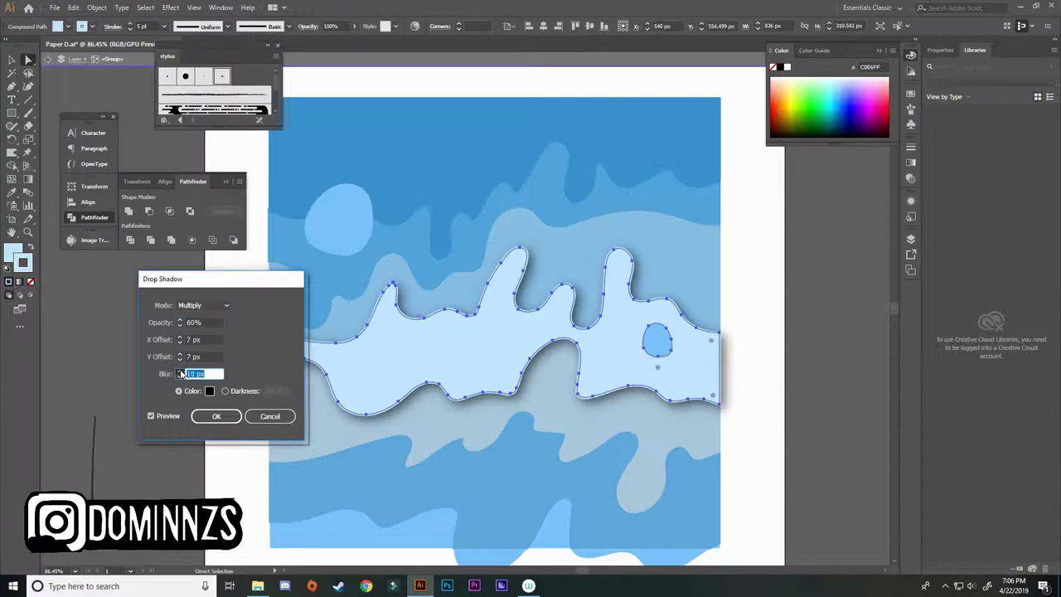
{"action": "left_click", "coordinate": [180, 371]}
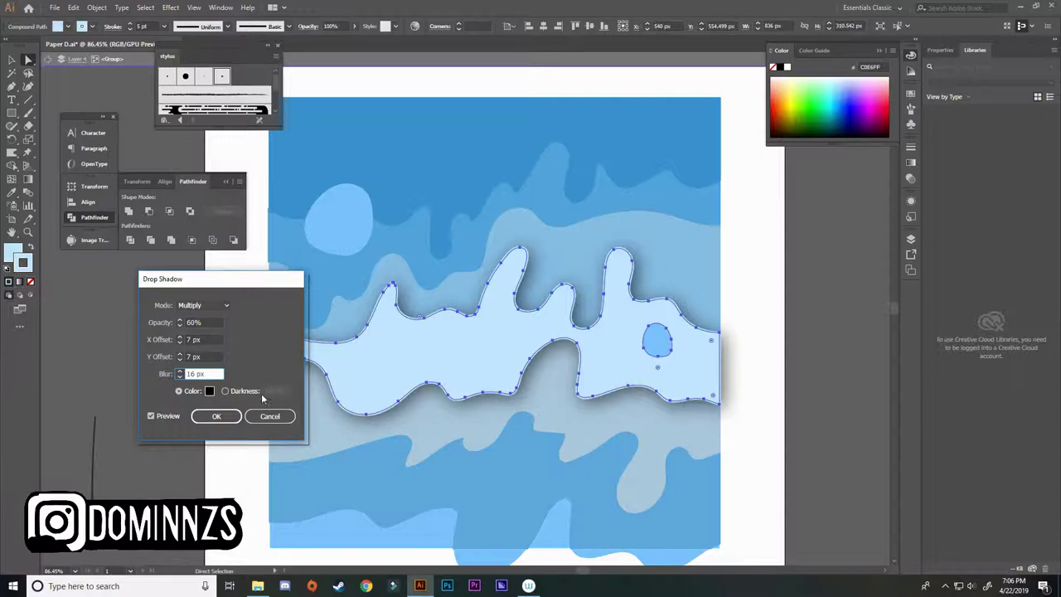
{"action": "left_click", "coordinate": [217, 418]}
{"action": "left_click", "coordinate": [222, 428]}
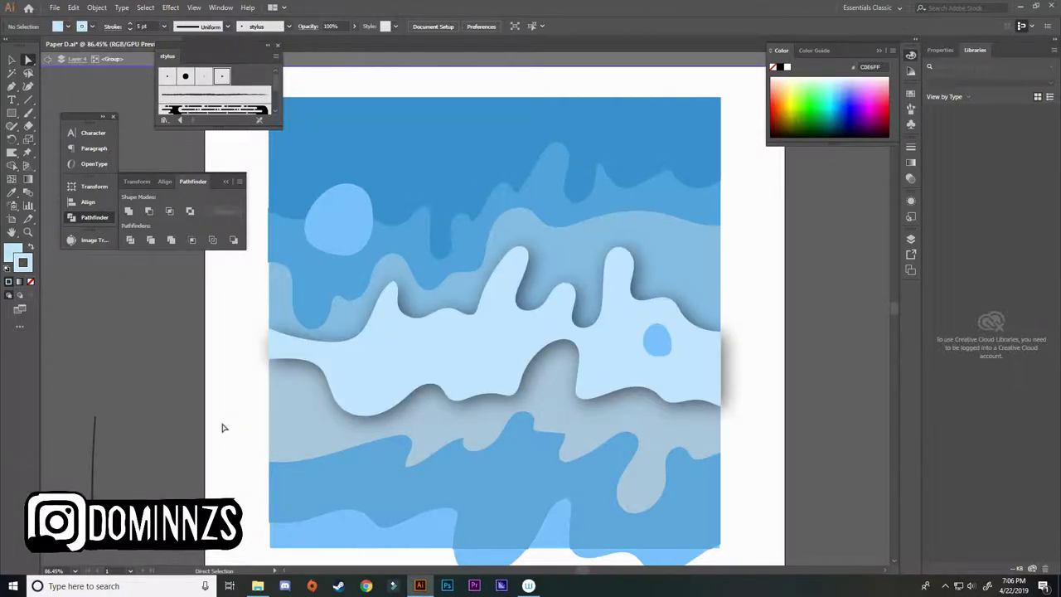
Step: Restart the pale middle band's drop shadow from its unshadowed state with preview on and set the X offset to -2 px
{"action": "left_click", "coordinate": [373, 378]}
{"action": "left_click", "coordinate": [170, 8]}
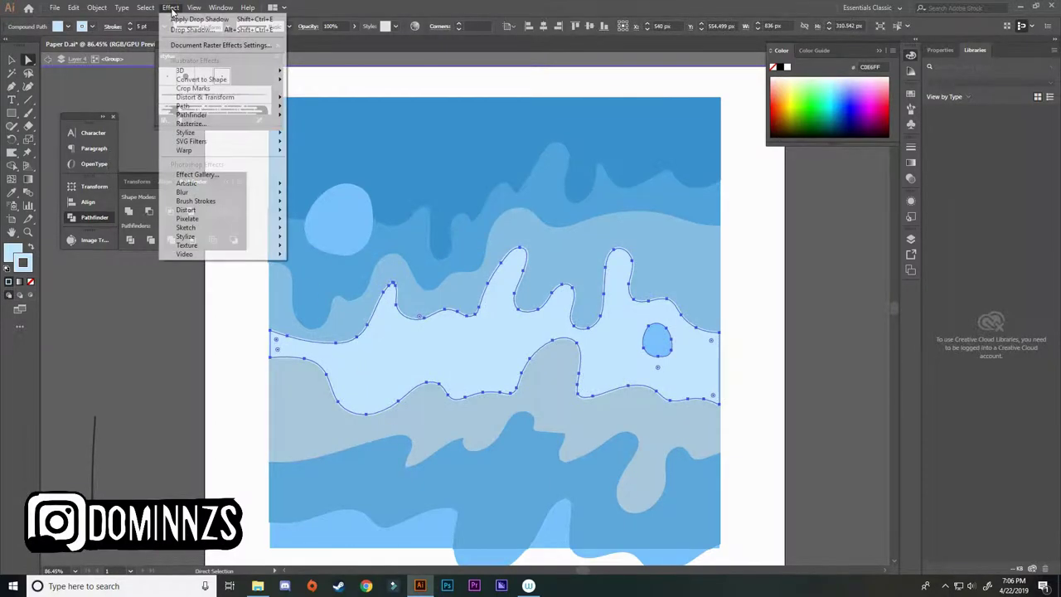
{"action": "mouse_move", "coordinate": [210, 137]}
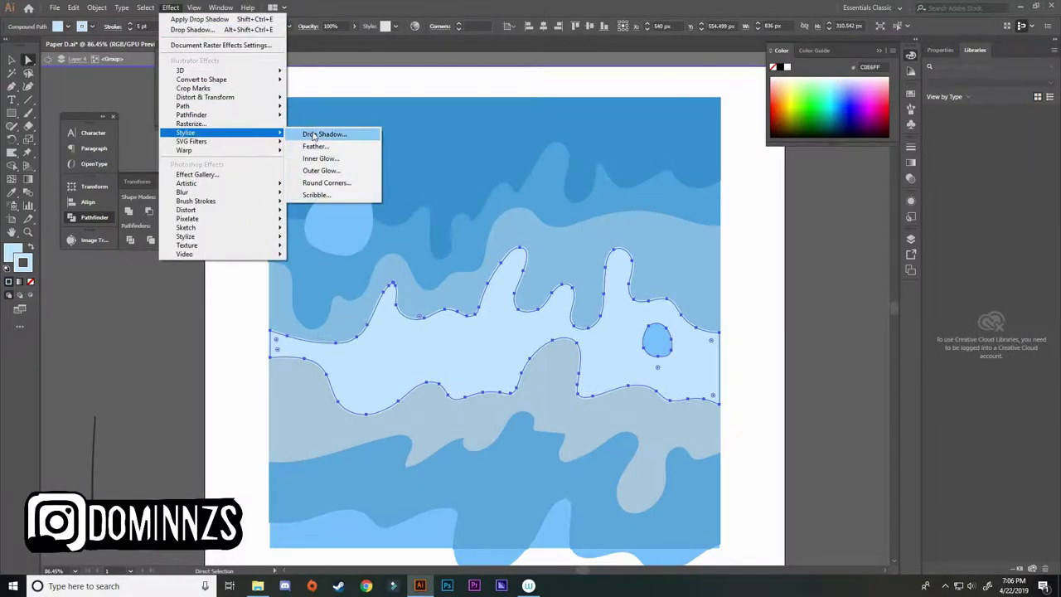
{"action": "left_click", "coordinate": [328, 135]}
{"action": "left_click", "coordinate": [151, 416]}
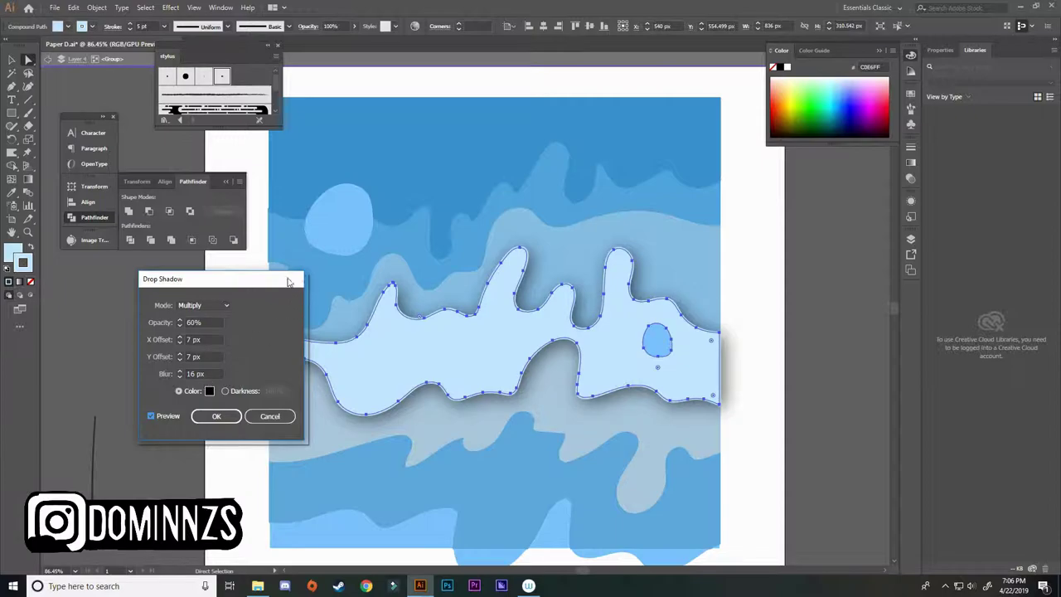
{"action": "left_click_drag", "start_coordinate": [288, 283], "coordinate": [236, 283]}
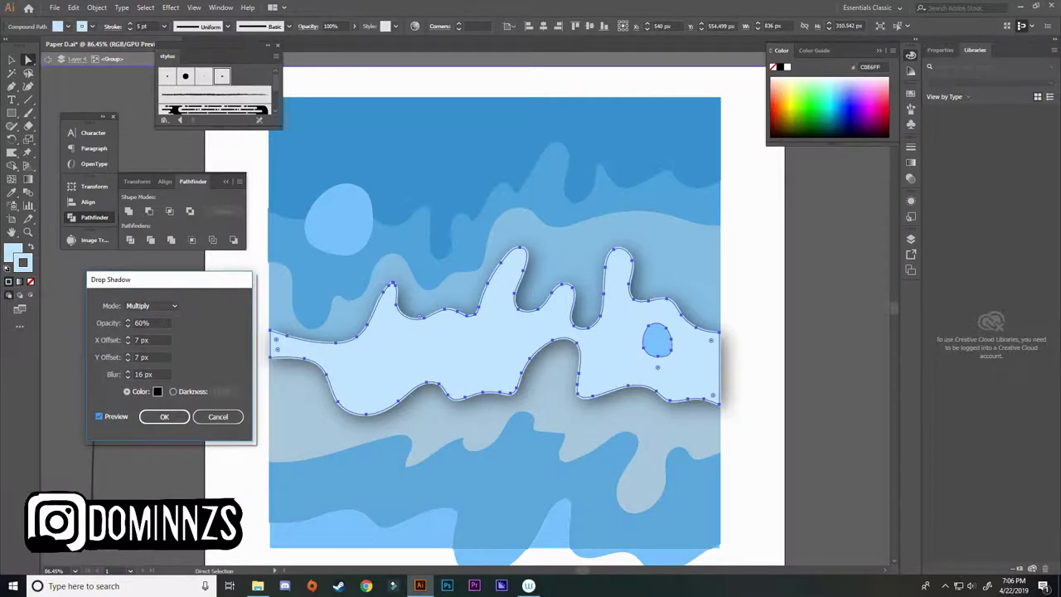
{"action": "left_click", "coordinate": [127, 344]}
{"action": "left_click", "coordinate": [127, 344]}
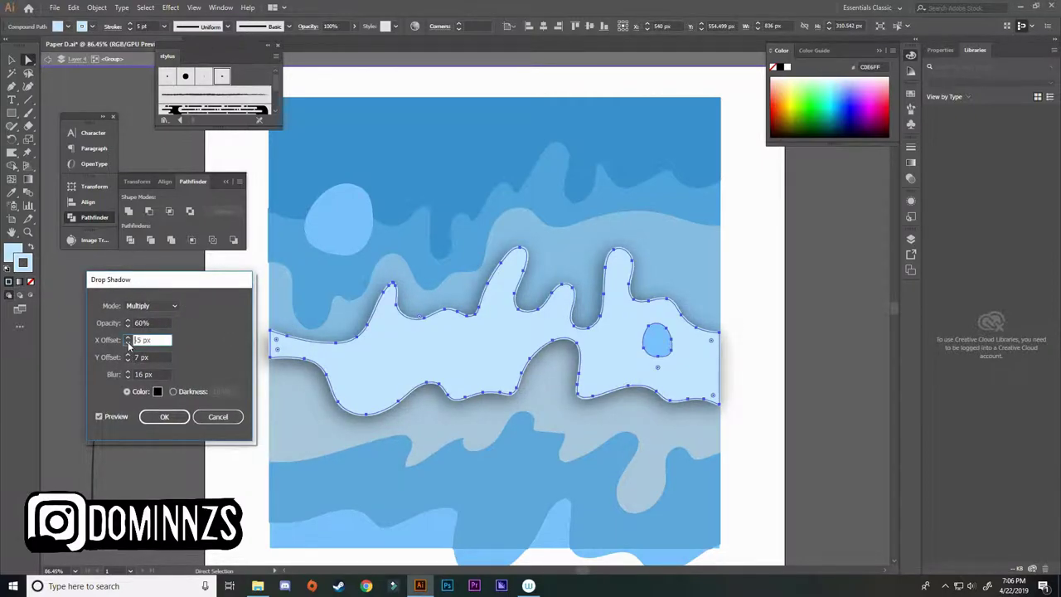
{"action": "left_click", "coordinate": [128, 344]}
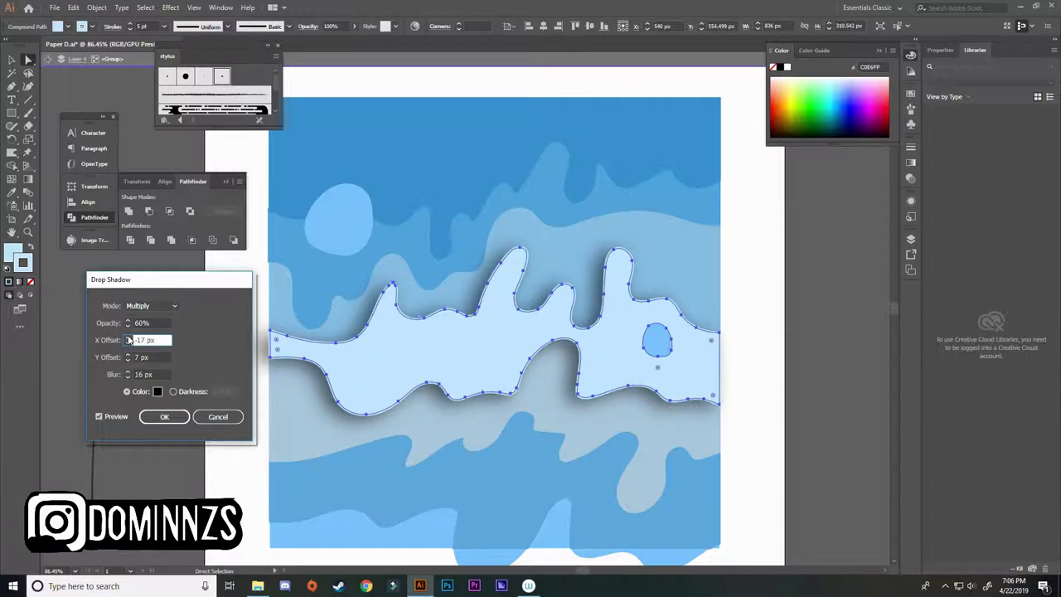
{"action": "left_click", "coordinate": [127, 336]}
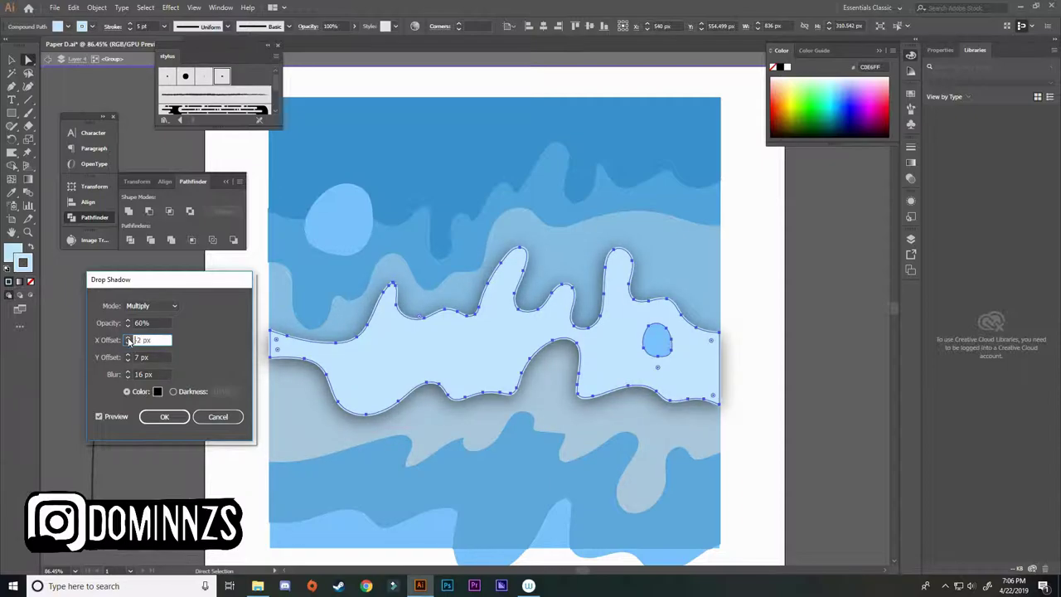
Step: Try other Y offsets for the pale band's shadow, set it to 7 px and apply the effect
{"action": "left_click", "coordinate": [128, 360]}
{"action": "left_click", "coordinate": [128, 360]}
{"action": "left_click", "coordinate": [128, 359]}
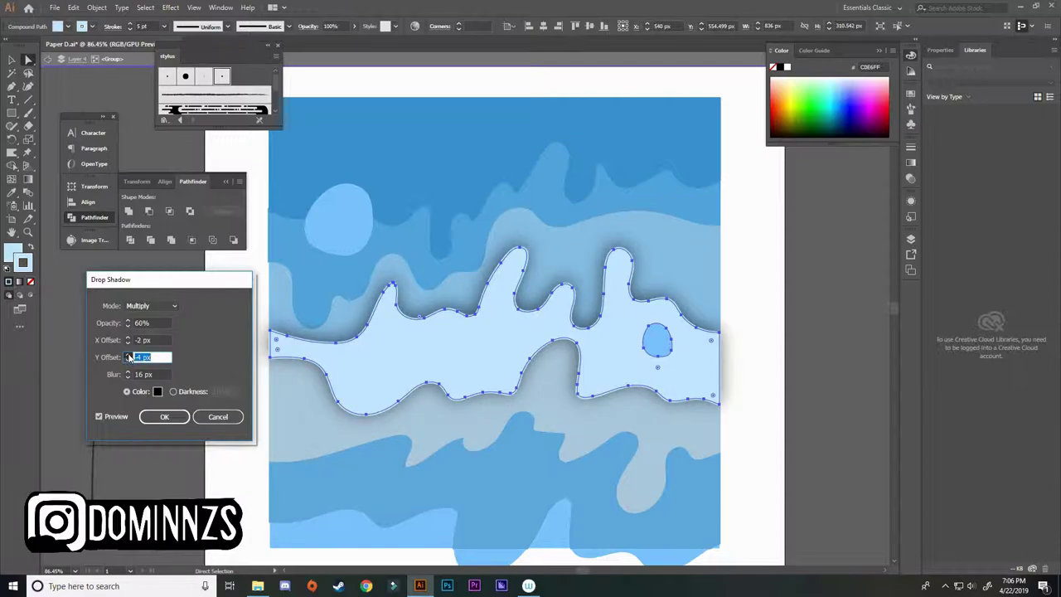
{"action": "type", "text": "7"}
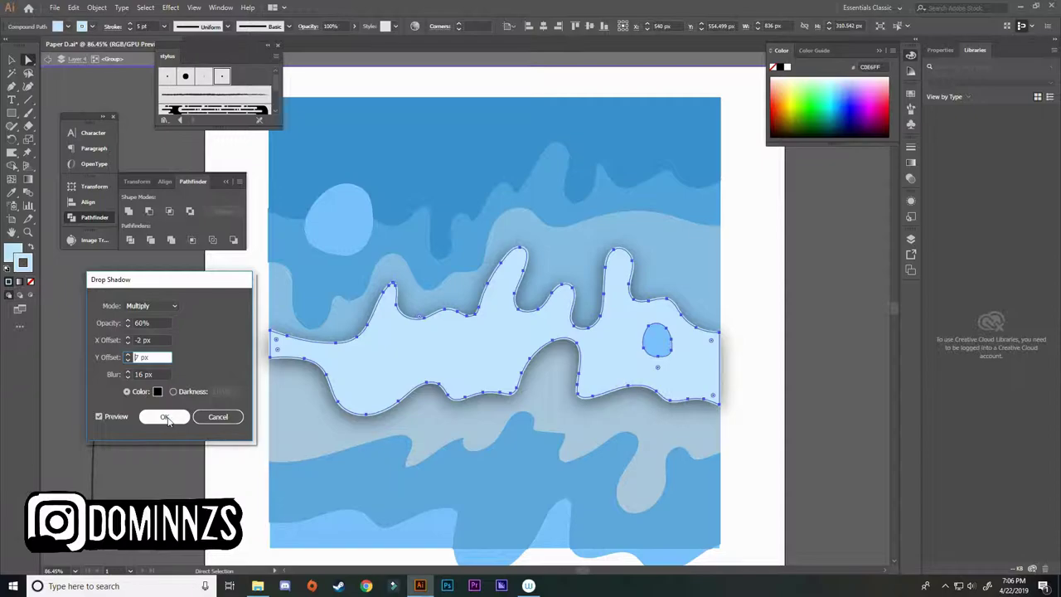
{"action": "left_click", "coordinate": [168, 422]}
{"action": "left_click", "coordinate": [215, 423]}
Step: Apply a drop shadow with the same settings to the grey-blue band below the pale middle band
{"action": "left_click", "coordinate": [348, 431]}
{"action": "left_click", "coordinate": [172, 7]}
{"action": "left_click", "coordinate": [186, 36]}
{"action": "left_click", "coordinate": [100, 417]}
{"action": "left_click", "coordinate": [173, 420]}
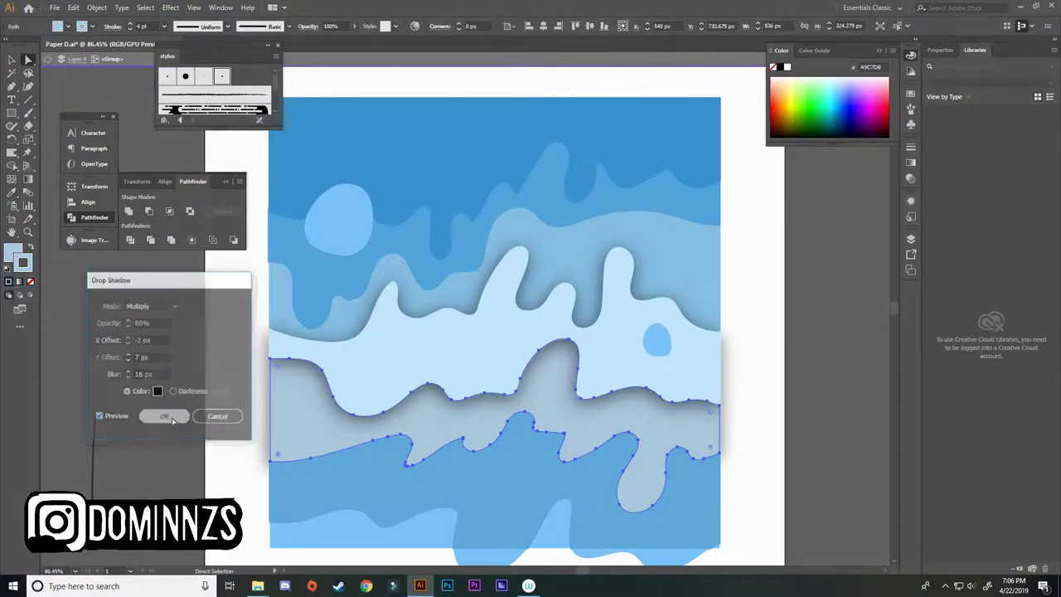
{"action": "left_click", "coordinate": [168, 416]}
Step: Send the medium-blue band near the lower edge behind the grey-blue band and give it the same drop shadow
{"action": "left_click", "coordinate": [295, 484]}
{"action": "right_click", "coordinate": [233, 483]}
{"action": "mouse_move", "coordinate": [282, 424]}
{"action": "left_click", "coordinate": [396, 448]}
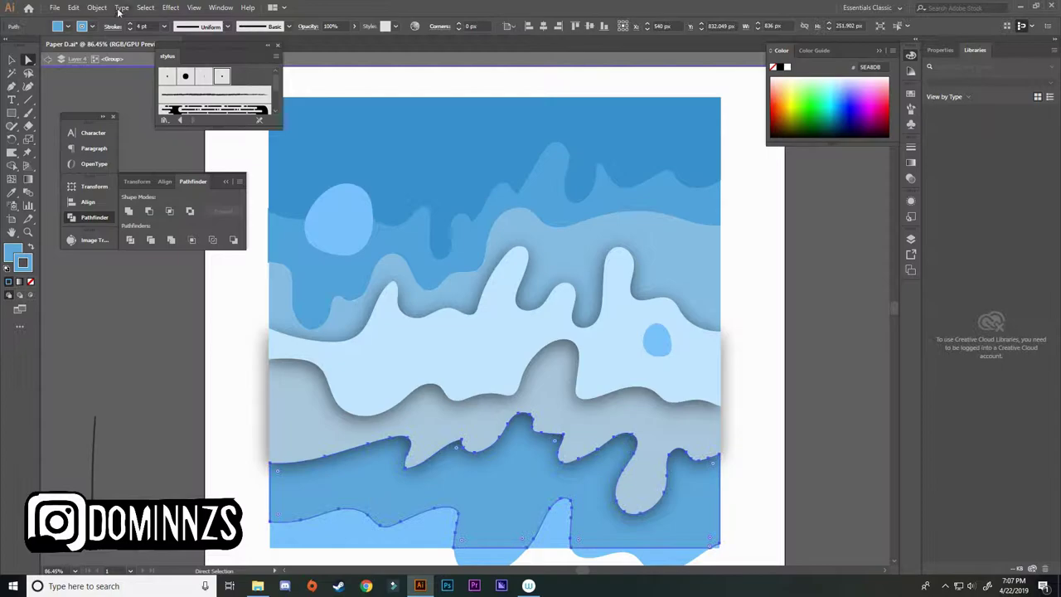
{"action": "left_click", "coordinate": [172, 7]}
{"action": "left_click", "coordinate": [186, 36]}
{"action": "left_click", "coordinate": [166, 417]}
Step: Send the light blue piece at the square's lower edge behind the medium-blue band
{"action": "left_click", "coordinate": [548, 526]}
{"action": "right_click", "coordinate": [754, 520]}
{"action": "left_click", "coordinate": [795, 439]}
Step: Apply the same drop shadow to the grey-blue band above the pale middle band
{"action": "left_click", "coordinate": [398, 307]}
{"action": "left_click", "coordinate": [388, 274]}
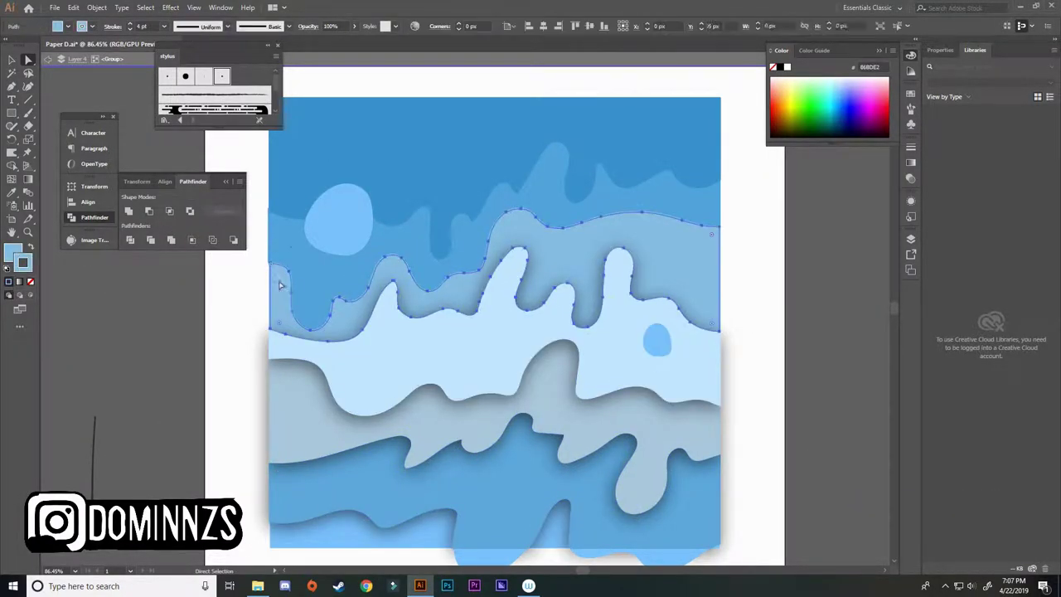
{"action": "left_click", "coordinate": [170, 7]}
{"action": "left_click", "coordinate": [189, 30]}
{"action": "left_click", "coordinate": [164, 417]}
Step: Apply the same drop shadow to the blue band above it and send the darkest top piece to the back
{"action": "left_click", "coordinate": [374, 248]}
{"action": "left_click", "coordinate": [171, 7]}
{"action": "left_click", "coordinate": [199, 19]}
{"action": "right_click", "coordinate": [314, 154]}
{"action": "left_click", "coordinate": [468, 365]}
Step: Give the small oval and the large light blue circle a drop shadow with adjusted X and Y offsets
{"action": "left_click", "coordinate": [658, 340]}
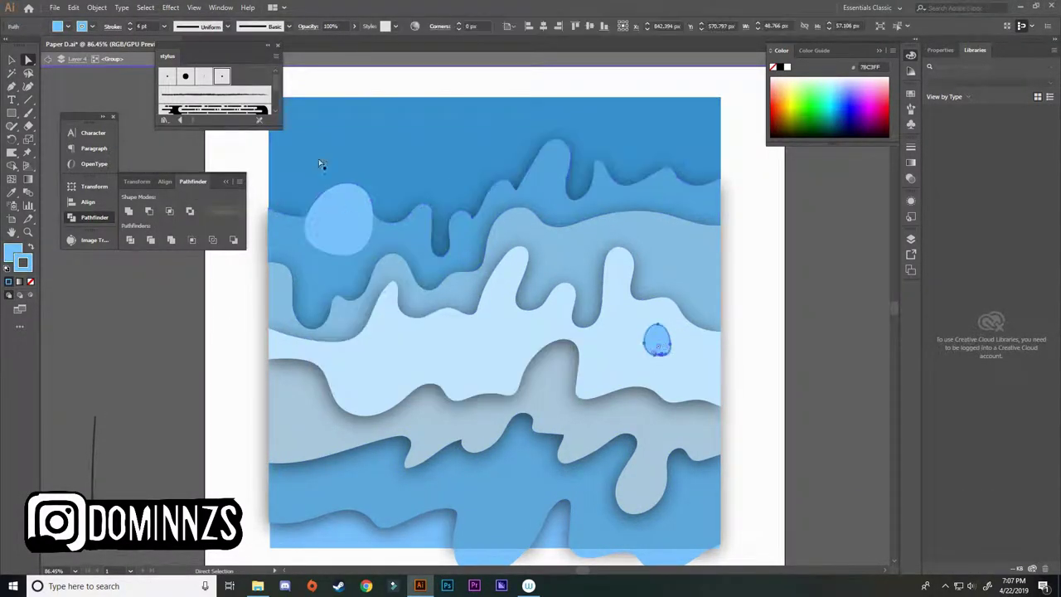
{"action": "left_click", "coordinate": [339, 220], "text": "shift"}
{"action": "left_click", "coordinate": [171, 8]}
{"action": "left_click", "coordinate": [192, 30]}
{"action": "left_click", "coordinate": [127, 355]}
{"action": "left_click", "coordinate": [128, 360]}
{"action": "left_click", "coordinate": [128, 340]}
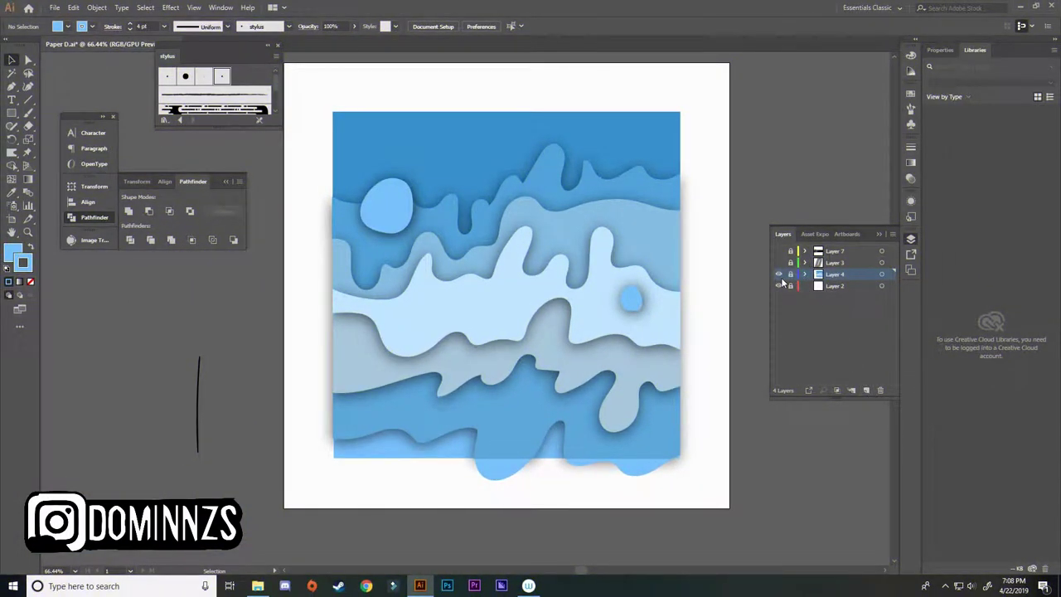
Step: Hide the paper-cut artwork on Layer 4 and show the grey letter D on Layer 3
{"action": "left_click_drag", "start_coordinate": [780, 284], "coordinate": [780, 273]}
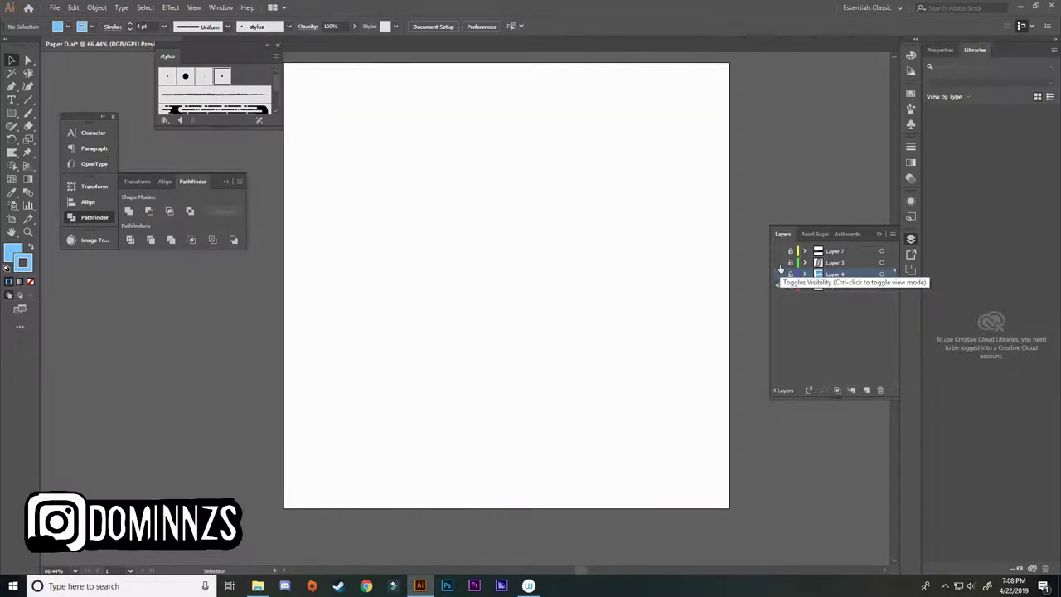
{"action": "left_click", "coordinate": [780, 272]}
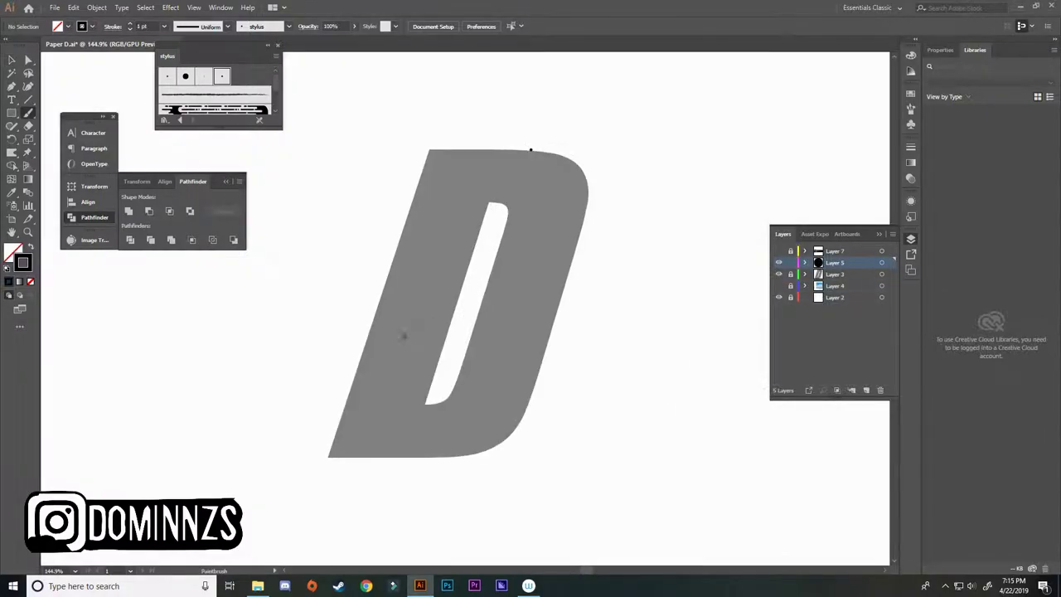
Step: Try to paint a wavy brush outline around the lower-left corner of the letter D
{"action": "key", "text": "z"}
{"action": "left_click_drag", "start_coordinate": [372, 412], "coordinate": [469, 401]}
{"action": "key", "text": "b"}
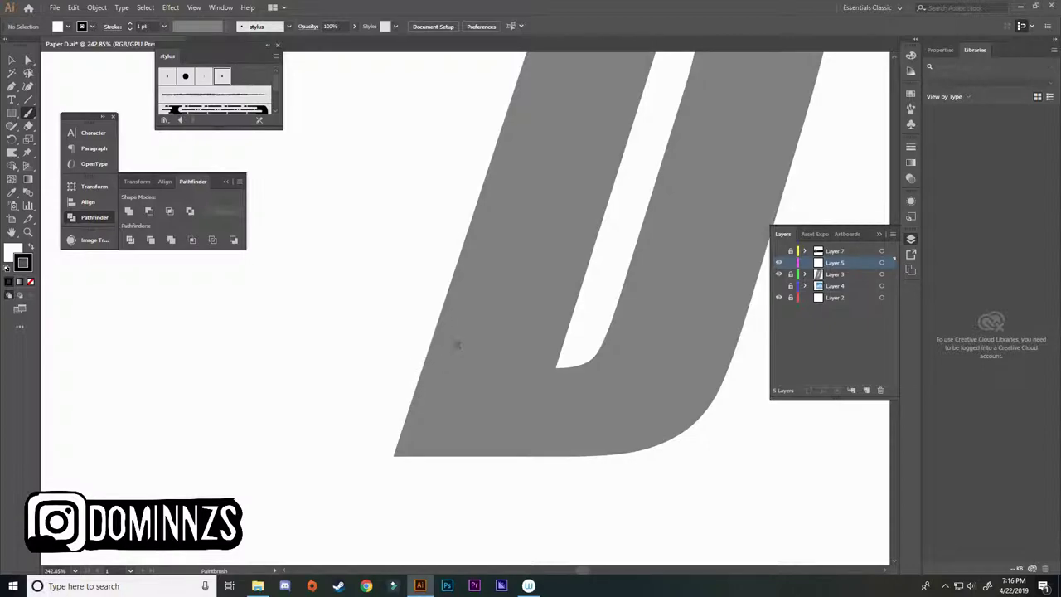
{"action": "mouse_move", "coordinate": [441, 354]}
{"action": "left_mouse_down"}
{"action": "mouse_move", "coordinate": [302, 527]}
{"action": "mouse_move", "coordinate": [305, 543]}
{"action": "mouse_move", "coordinate": [487, 415]}
{"action": "mouse_move", "coordinate": [497, 421]}
{"action": "mouse_move", "coordinate": [484, 447]}
{"action": "mouse_move", "coordinate": [514, 448]}
{"action": "left_mouse_up"}
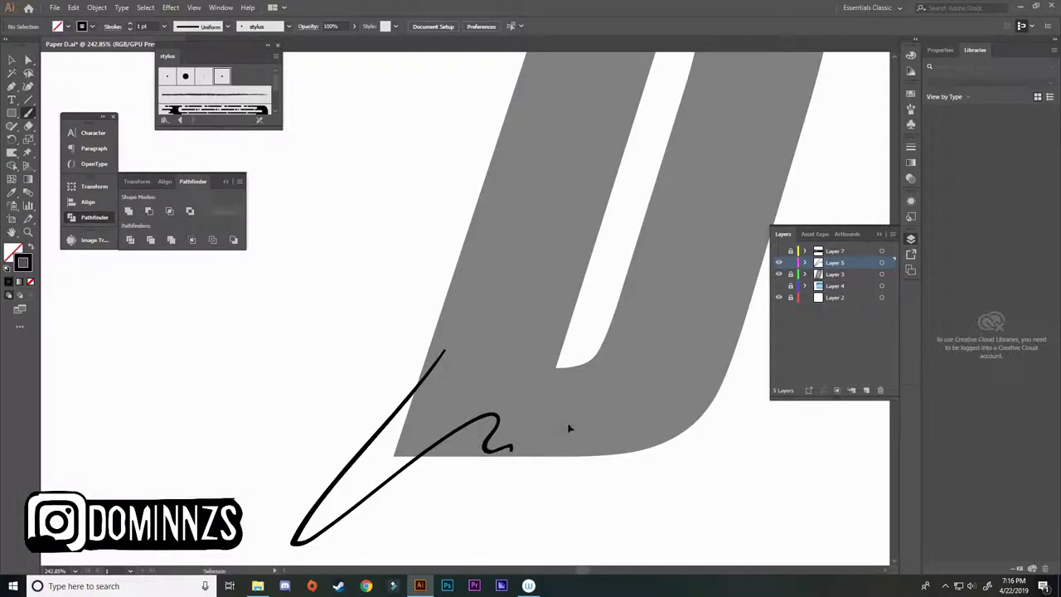
{"action": "key", "text": "ctrl+z"}
Step: Paint a jagged, dripping outline around the outside of the letter D with the Paintbrush
{"action": "key", "text": "z"}
{"action": "left_click_drag", "start_coordinate": [575, 412], "coordinate": [539, 391]}
{"action": "mouse_move", "coordinate": [539, 392]}
{"action": "left_mouse_down"}
{"action": "mouse_move", "coordinate": [419, 432]}
{"action": "mouse_move", "coordinate": [396, 399]}
{"action": "mouse_move", "coordinate": [360, 439]}
{"action": "mouse_move", "coordinate": [509, 415]}
{"action": "mouse_move", "coordinate": [444, 269]}
{"action": "mouse_move", "coordinate": [365, 444]}
{"action": "mouse_move", "coordinate": [519, 357]}
{"action": "mouse_move", "coordinate": [581, 358]}
{"action": "left_mouse_up"}
{"action": "key", "text": "b"}
{"action": "key", "text": "space"}
{"action": "key", "text": "z"}
Step: Delete the surplus anchor point where the outer outline overlaps at the lower left and move its loose end onto the neighbouring line
{"action": "key", "text": "a"}
{"action": "left_click", "coordinate": [379, 477]}
{"action": "key", "text": "Delete"}
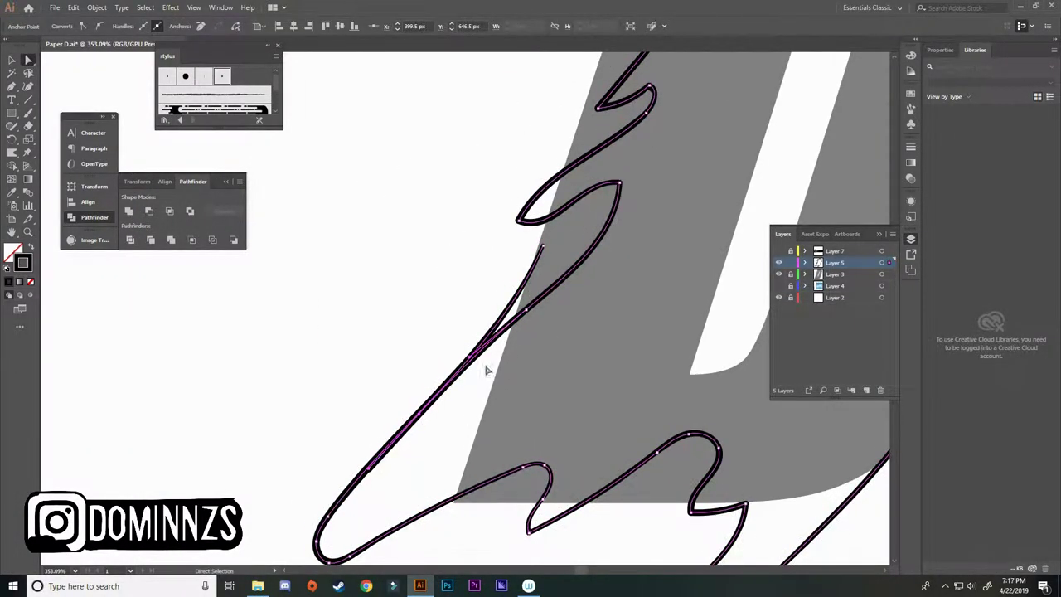
{"action": "left_click_drag", "start_coordinate": [543, 245], "coordinate": [525, 309]}
{"action": "left_click", "coordinate": [513, 393]}
Step: Paint a wavy inner outline around the D's opening, deleting an unwanted anchor point and repositioning part of the line
{"action": "key", "text": "z"}
{"action": "mouse_move", "coordinate": [513, 393]}
{"action": "left_mouse_down"}
{"action": "mouse_move", "coordinate": [440, 389]}
{"action": "mouse_move", "coordinate": [460, 357]}
{"action": "mouse_move", "coordinate": [523, 329]}
{"action": "mouse_move", "coordinate": [492, 317]}
{"action": "mouse_move", "coordinate": [581, 322]}
{"action": "left_mouse_up"}
{"action": "key", "text": "b"}
{"action": "key", "text": "z"}
{"action": "key", "text": "a"}
{"action": "left_click", "coordinate": [465, 421]}
{"action": "key", "text": "Delete"}
{"action": "left_click_drag", "start_coordinate": [427, 297], "coordinate": [357, 297]}
{"action": "key", "text": "b"}
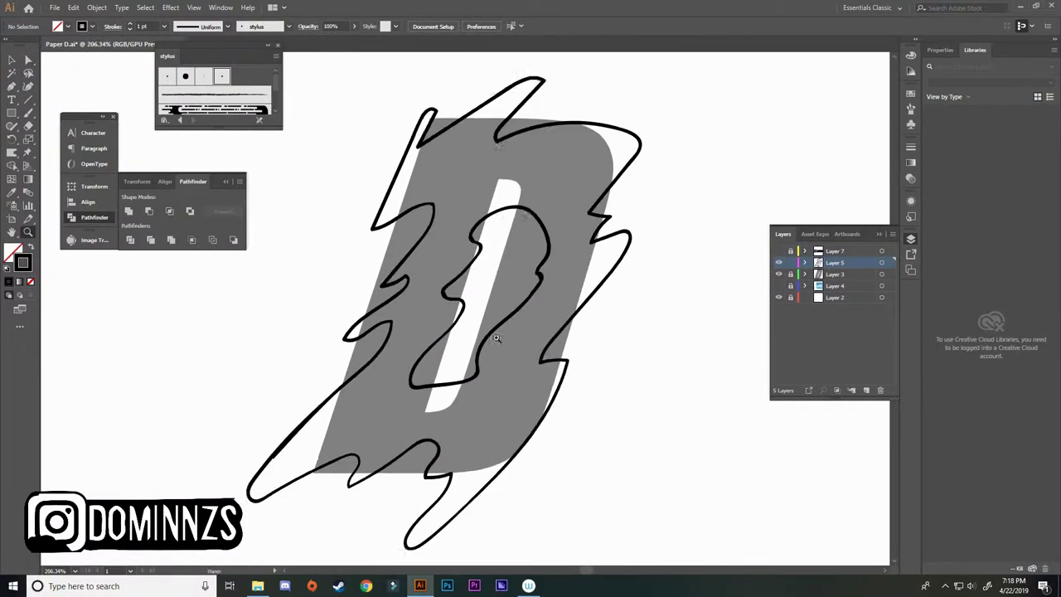
Step: Paint small droplet outlines beside the letter at its upper right, lower left and underside
{"action": "left_click_drag", "start_coordinate": [500, 341], "coordinate": [391, 452]}
{"action": "left_click_drag", "start_coordinate": [536, 303], "coordinate": [562, 296]}
{"action": "left_click_drag", "start_coordinate": [356, 448], "coordinate": [570, 337]}
{"action": "left_click_drag", "start_coordinate": [414, 372], "coordinate": [390, 386]}
{"action": "left_click_drag", "start_coordinate": [541, 403], "coordinate": [531, 408]}
{"action": "scroll", "coordinate": [509, 415], "scroll_direction": "down", "scroll_amount": 2}
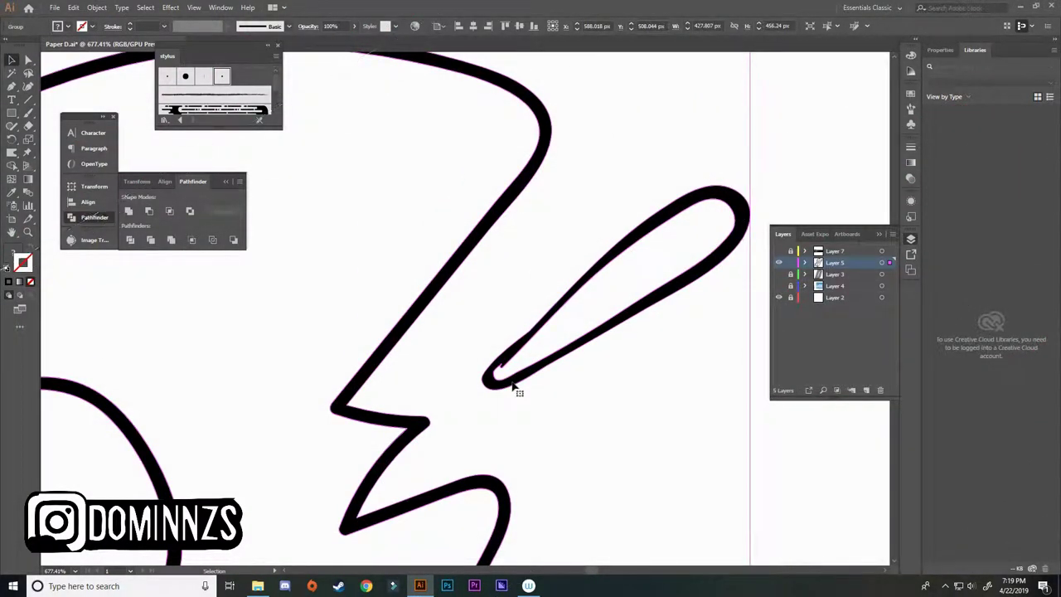
Step: Erase the stray spur inside the narrow tip of the upper-right droplet
{"action": "key", "text": "a"}
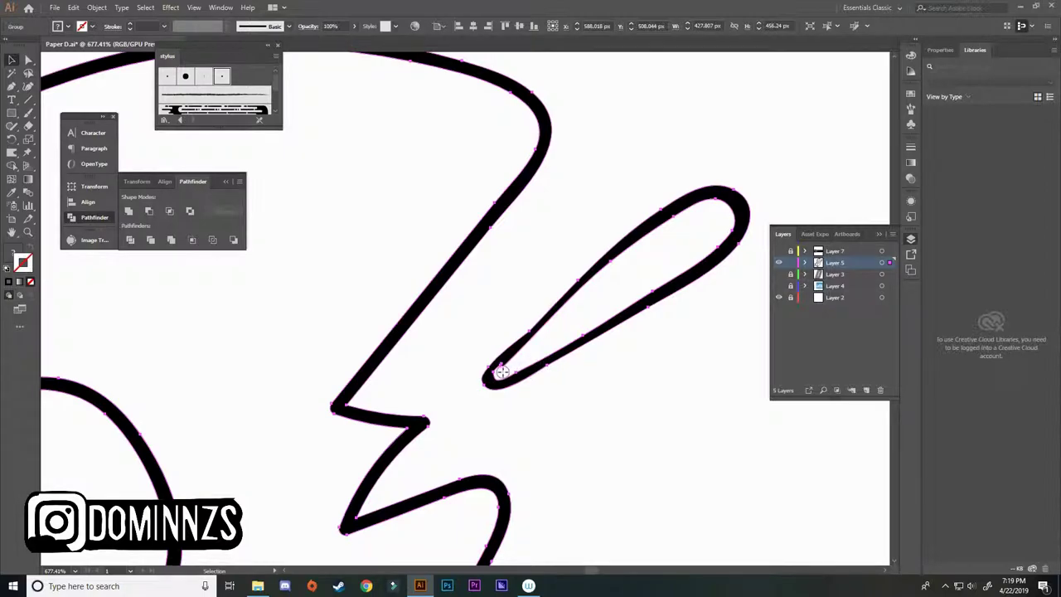
{"action": "left_click_drag", "start_coordinate": [497, 370], "coordinate": [551, 337]}
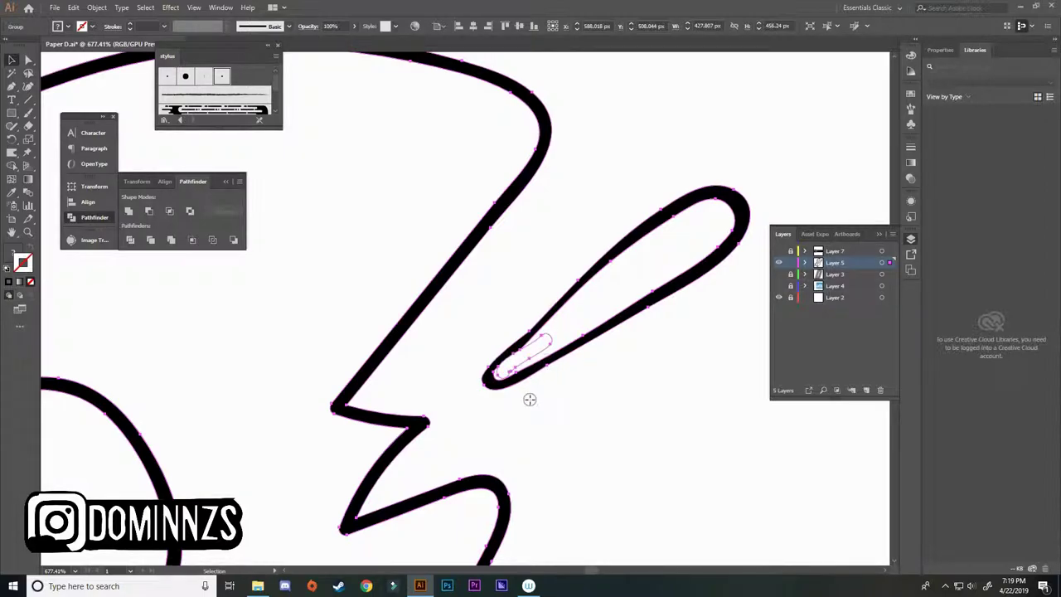
{"action": "key", "text": "v"}
{"action": "left_click", "coordinate": [467, 456]}
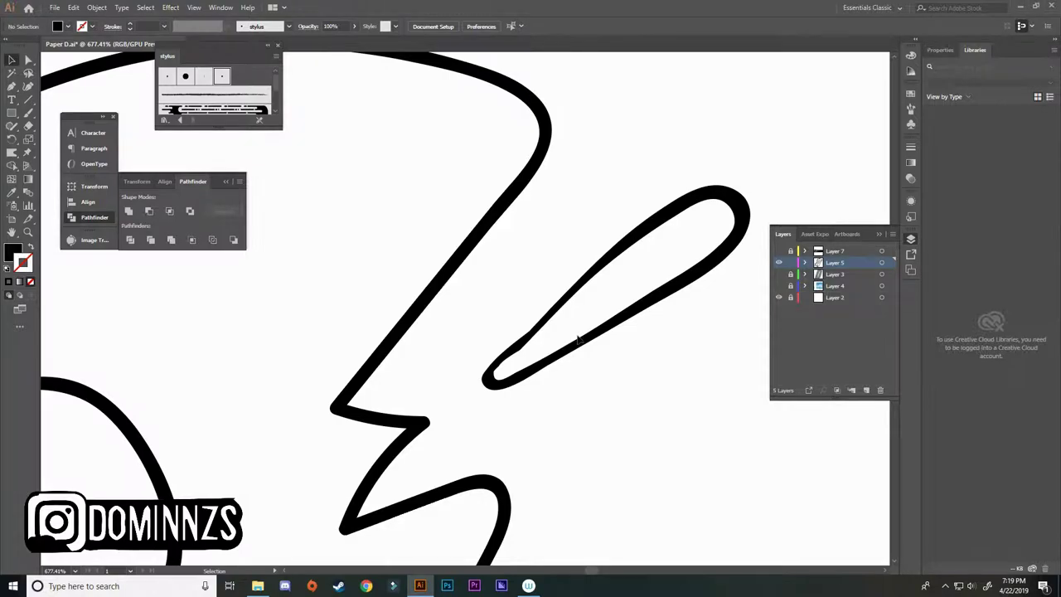
Step: Inspect the edges of the letter's outer and inner outlines and the droplets for flaws
{"action": "key", "text": "z"}
{"action": "left_click_drag", "start_coordinate": [585, 418], "coordinate": [461, 396]}
{"action": "key", "text": "space"}
{"action": "left_click_drag", "start_coordinate": [461, 396], "coordinate": [608, 405]}
{"action": "left_click_drag", "start_coordinate": [395, 433], "coordinate": [557, 273]}
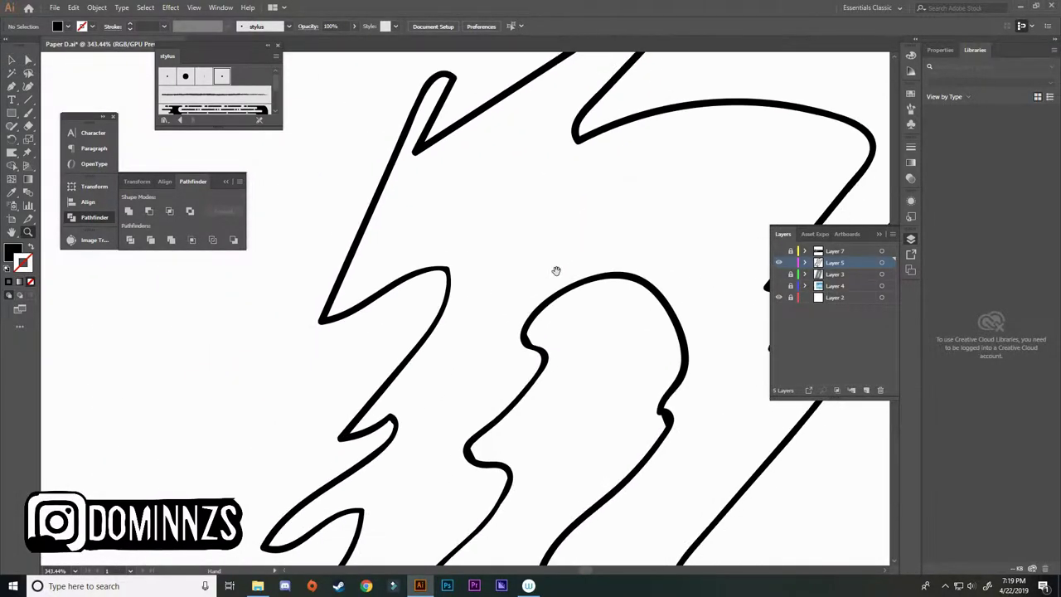
{"action": "left_click_drag", "start_coordinate": [510, 334], "coordinate": [524, 180]}
{"action": "left_click_drag", "start_coordinate": [416, 328], "coordinate": [502, 196]}
{"action": "left_click_drag", "start_coordinate": [354, 318], "coordinate": [445, 191]}
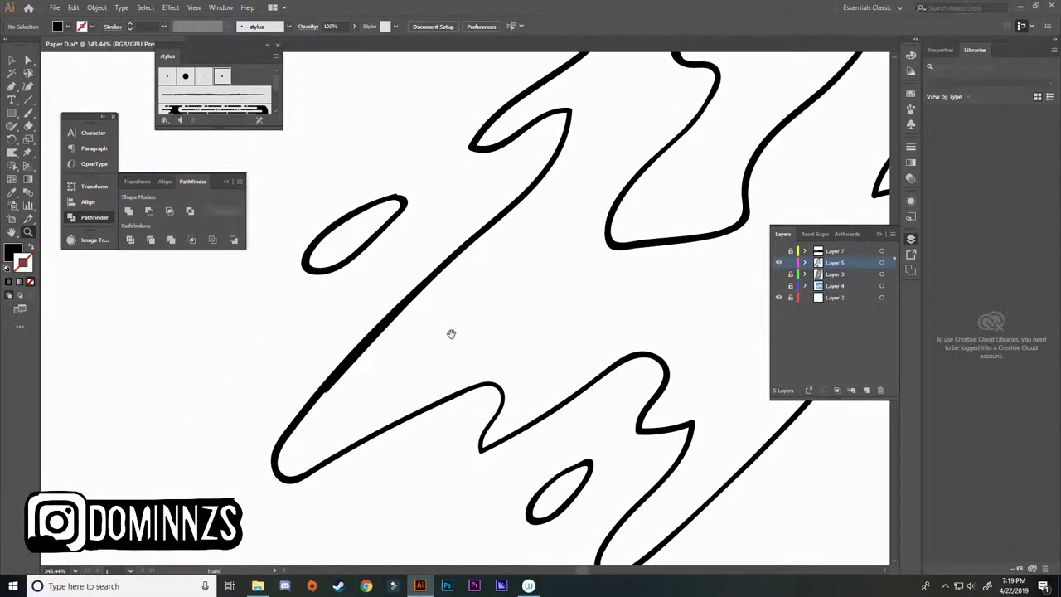
{"action": "mouse_move", "coordinate": [452, 334]}
{"action": "left_mouse_down"}
{"action": "mouse_move", "coordinate": [419, 208]}
{"action": "mouse_move", "coordinate": [256, 334]}
{"action": "mouse_move", "coordinate": [340, 161]}
{"action": "mouse_move", "coordinate": [332, 374]}
{"action": "mouse_move", "coordinate": [438, 367]}
{"action": "left_mouse_up"}
{"action": "left_click_drag", "start_coordinate": [585, 286], "coordinate": [372, 321]}
{"action": "key", "text": "space"}
{"action": "left_click_drag", "start_coordinate": [510, 280], "coordinate": [447, 344]}
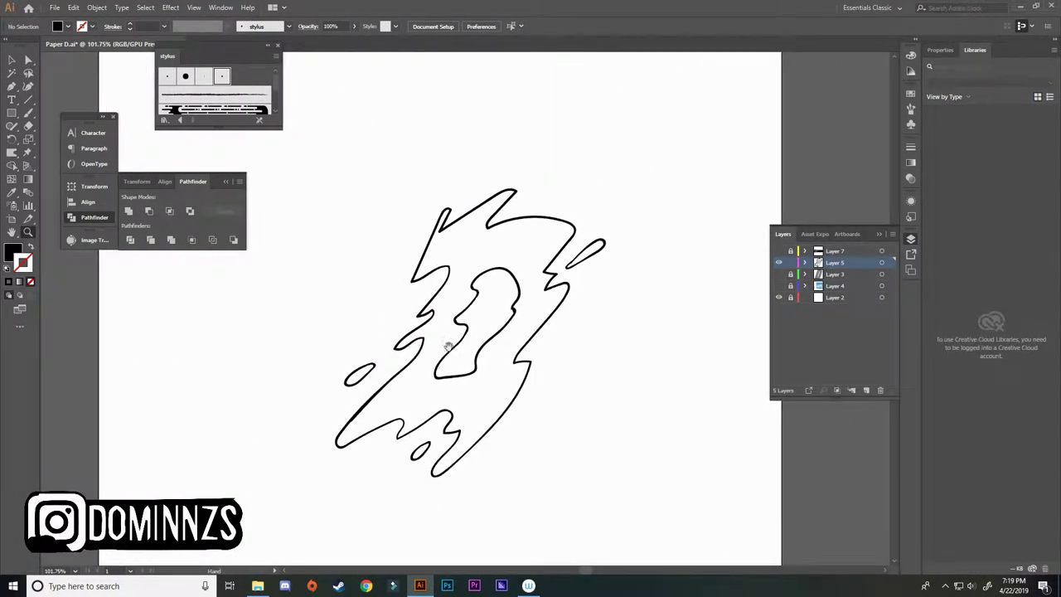
Step: Draw a rectangle about 599 × 597 px over the letter and fill it with light cyan A4FFFF
{"action": "key", "text": "v"}
{"action": "key", "text": "m"}
{"action": "mouse_move", "coordinate": [680, 522]}
{"action": "left_mouse_down"}
{"action": "mouse_move", "coordinate": [564, 360]}
{"action": "mouse_move", "coordinate": [301, 148]}
{"action": "left_mouse_up"}
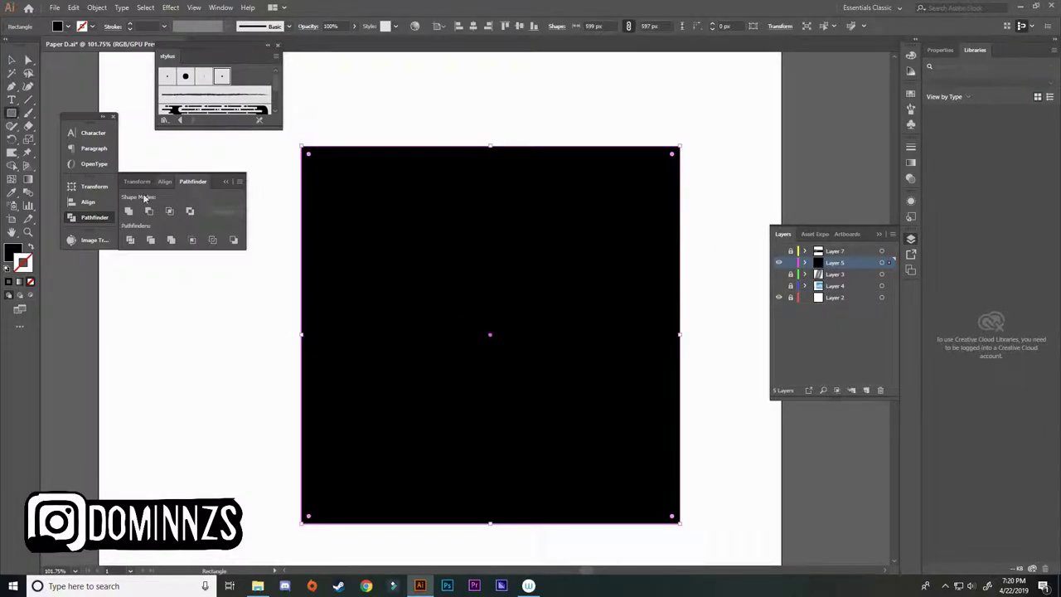
{"action": "double_click", "coordinate": [13, 252]}
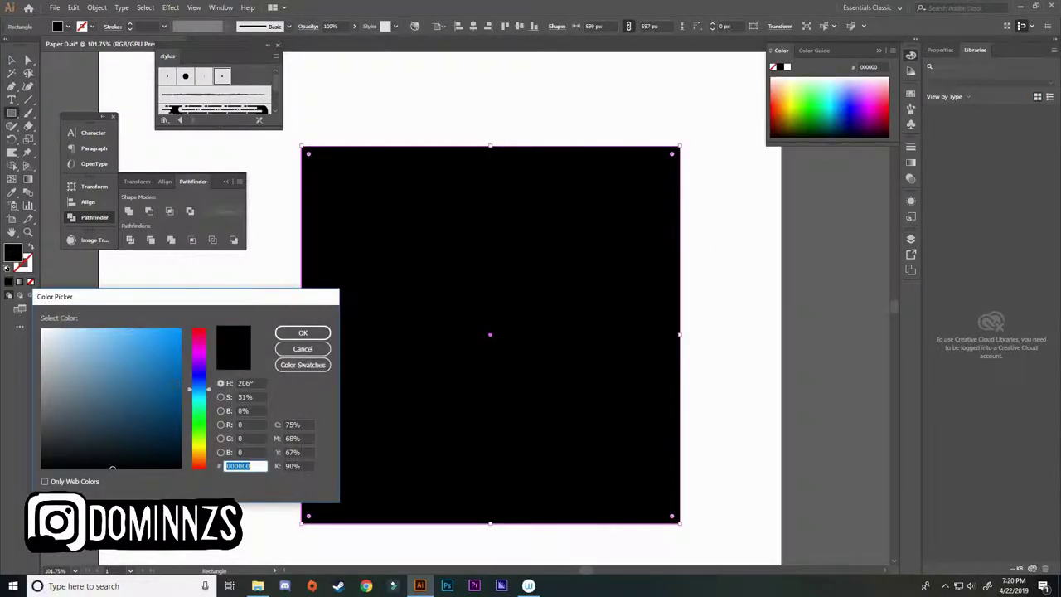
{"action": "left_click", "coordinate": [197, 399]}
{"action": "left_click_drag", "start_coordinate": [127, 360], "coordinate": [91, 328]}
{"action": "left_click", "coordinate": [302, 334]}
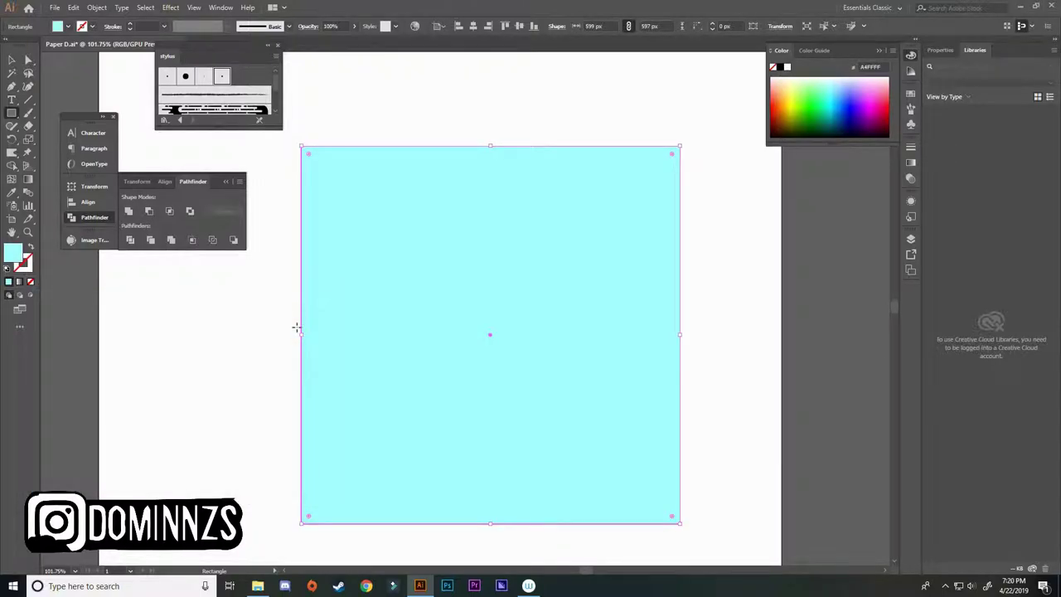
Step: Send the cyan square behind the letter's outlines and combine all of the artwork with the Pathfinder Merge operation
{"action": "key", "text": "ctrl+shift+["}
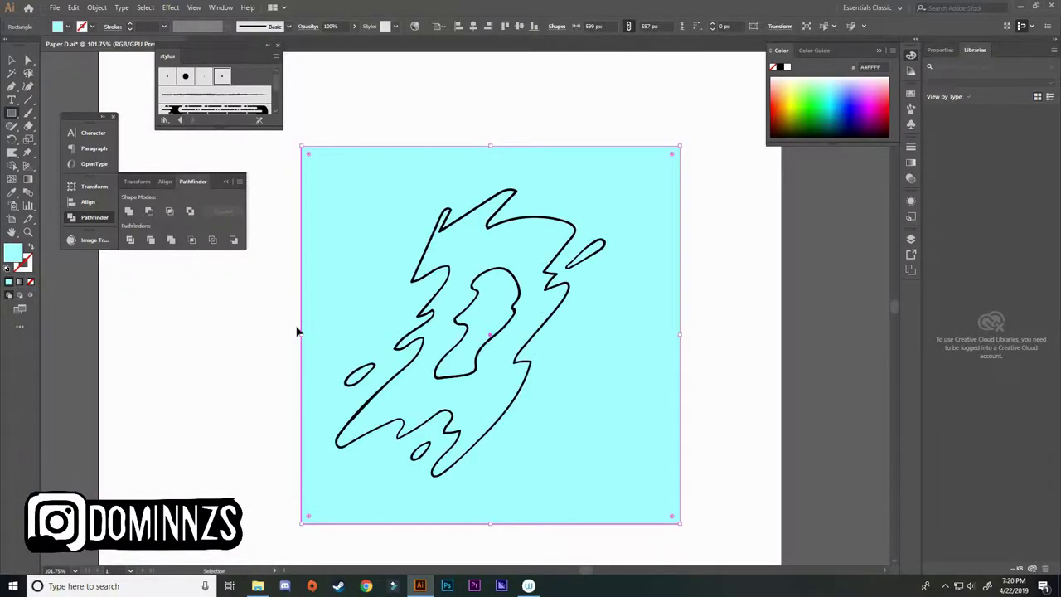
{"action": "key", "text": "v"}
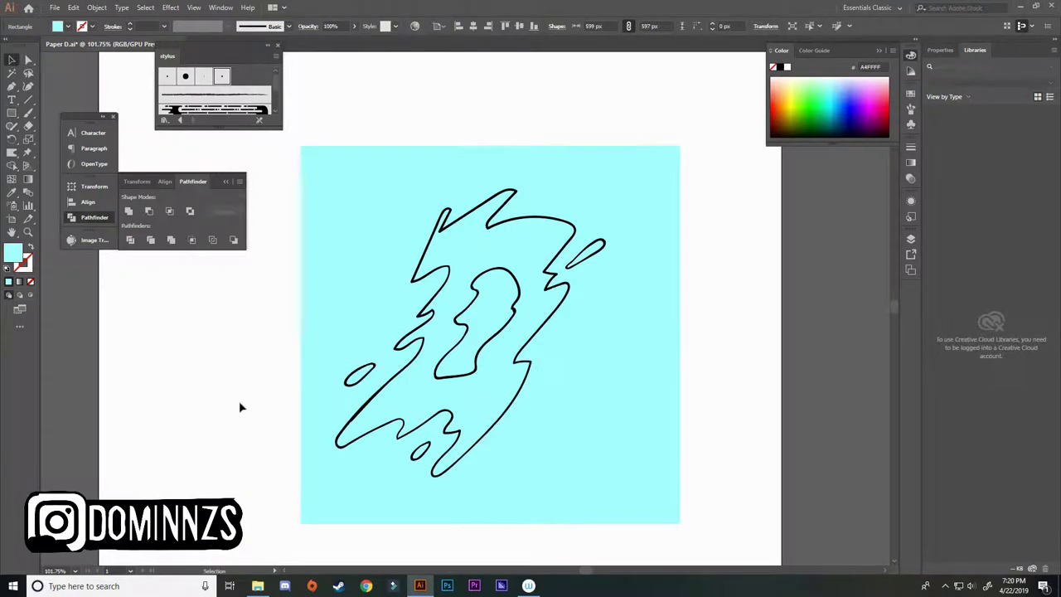
{"action": "left_click_drag", "start_coordinate": [238, 400], "coordinate": [521, 362]}
{"action": "left_click", "coordinate": [171, 242]}
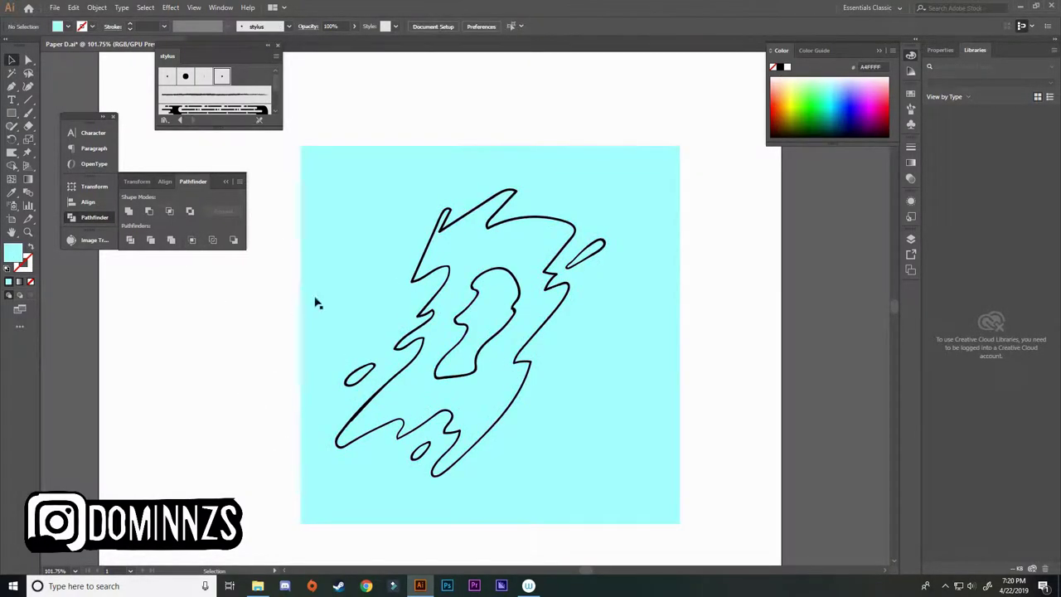
Step: Isolate the merged group and delete the cyan area surrounding the letter and droplets
{"action": "right_click", "coordinate": [335, 290]}
{"action": "left_click", "coordinate": [370, 368]}
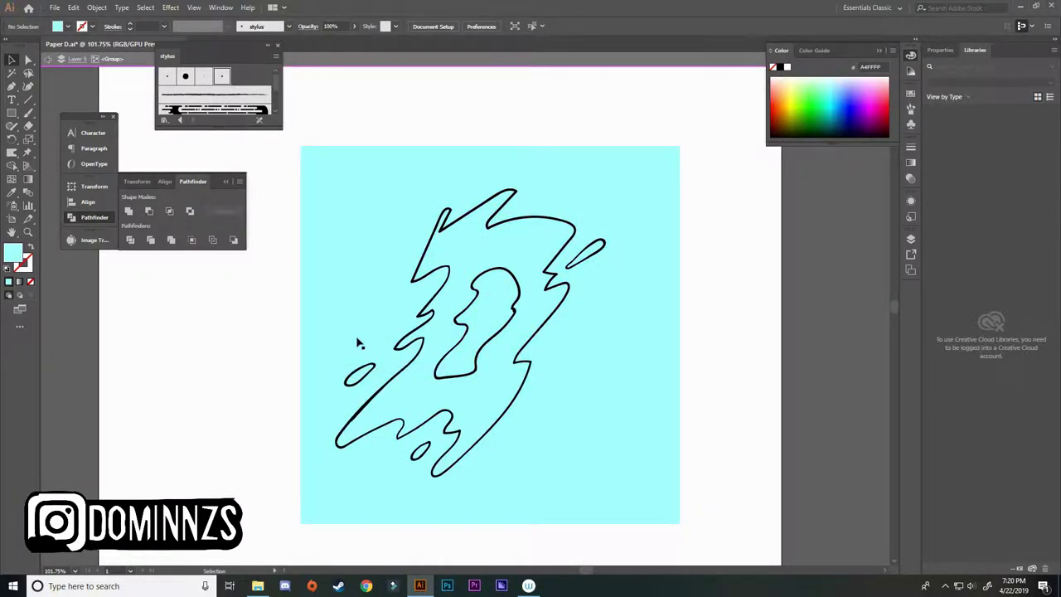
{"action": "left_click", "coordinate": [361, 344]}
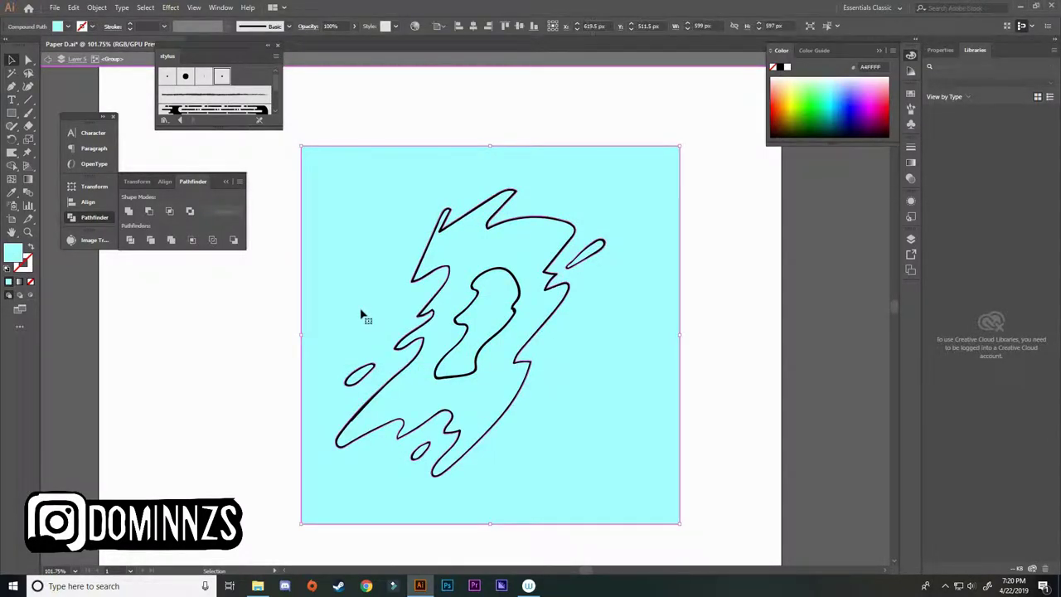
{"action": "key", "text": "Delete"}
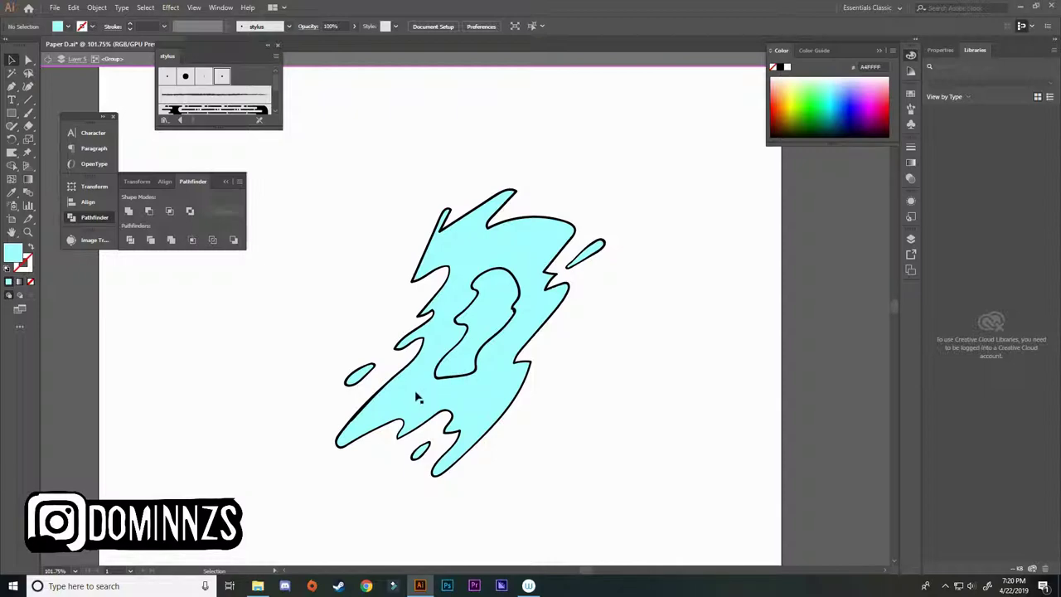
Step: Fill the cyan letter body and the upper-right and lower-left droplets with black sampled from the outline
{"action": "key", "text": "z"}
{"action": "left_click_drag", "start_coordinate": [406, 392], "coordinate": [436, 390]}
{"action": "key", "text": "a"}
{"action": "left_click", "coordinate": [376, 394]}
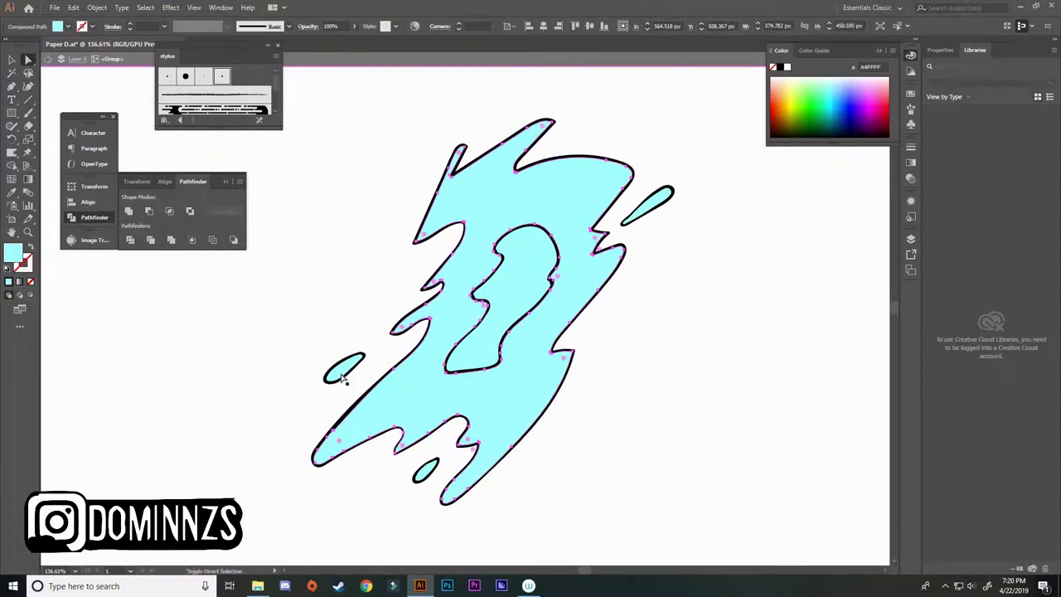
{"action": "left_click", "coordinate": [343, 378], "text": "shift"}
{"action": "left_click", "coordinate": [655, 207], "text": "shift"}
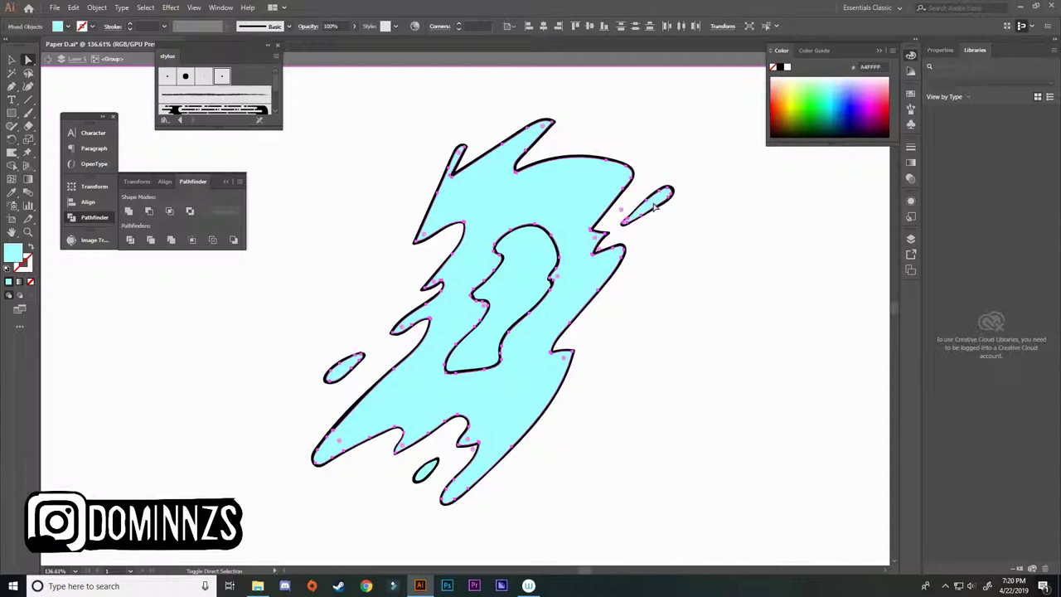
{"action": "key", "text": "i"}
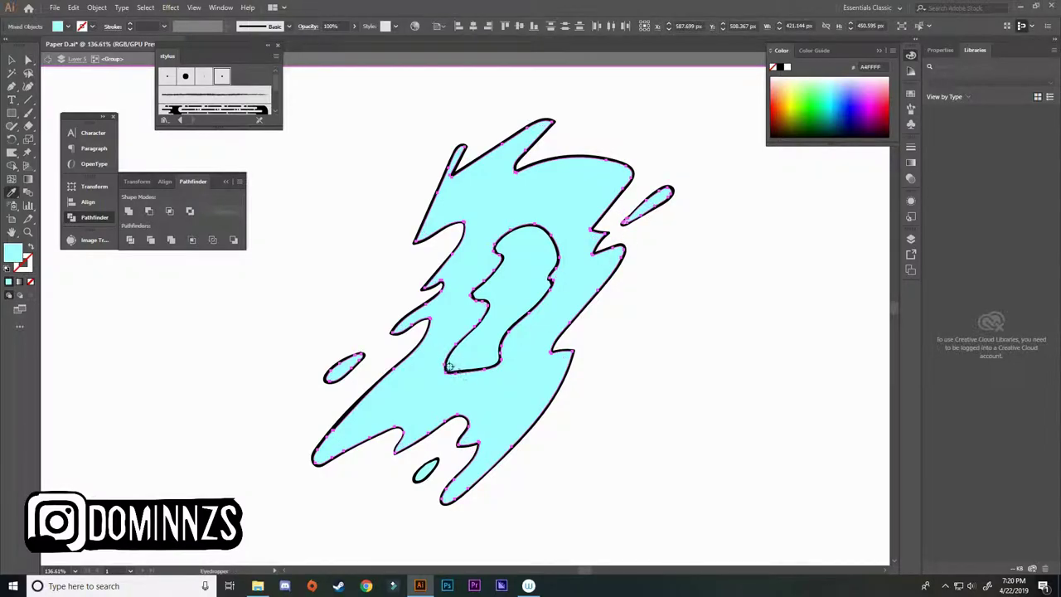
{"action": "left_click", "coordinate": [446, 367]}
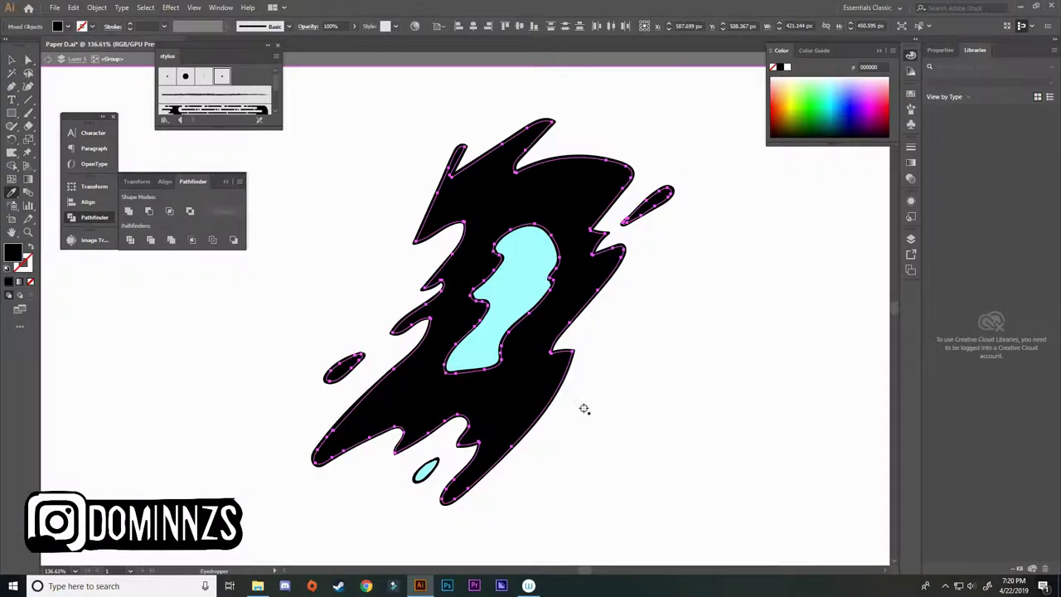
{"action": "key", "text": "v"}
{"action": "left_click", "coordinate": [732, 331]}
Step: Exit the isolated group and fill the droplet beneath the letter with the letter's black
{"action": "left_click", "coordinate": [911, 238]}
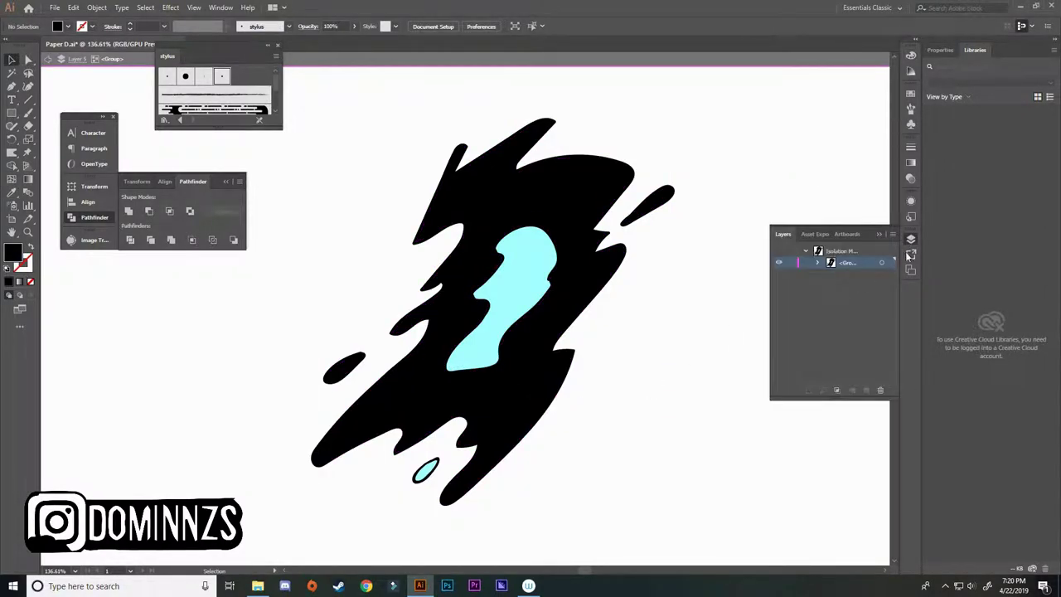
{"action": "double_click", "coordinate": [707, 303]}
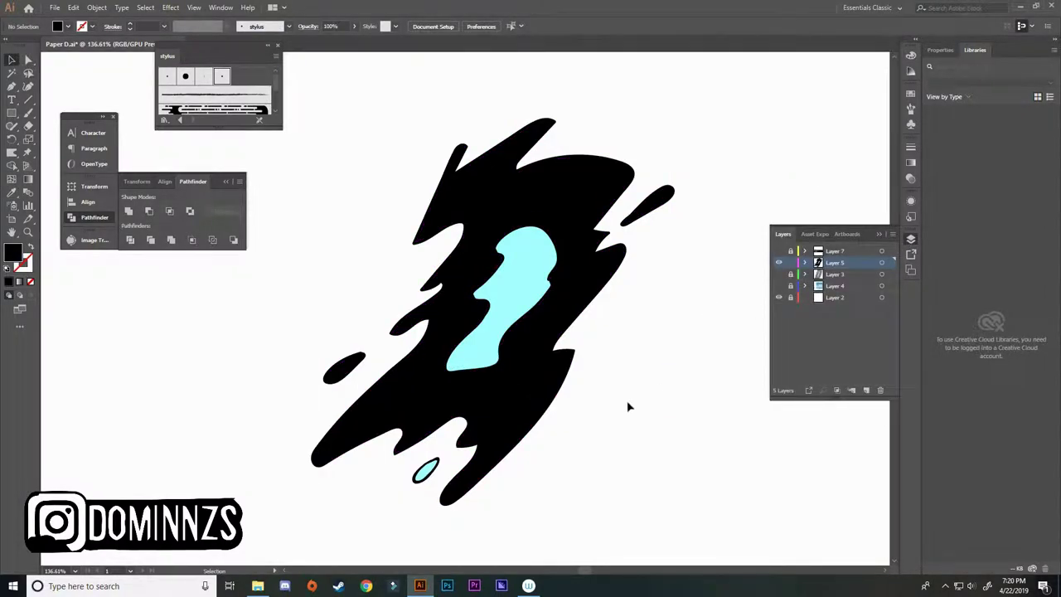
{"action": "key", "text": "a"}
{"action": "left_click", "coordinate": [431, 477]}
{"action": "key", "text": "i"}
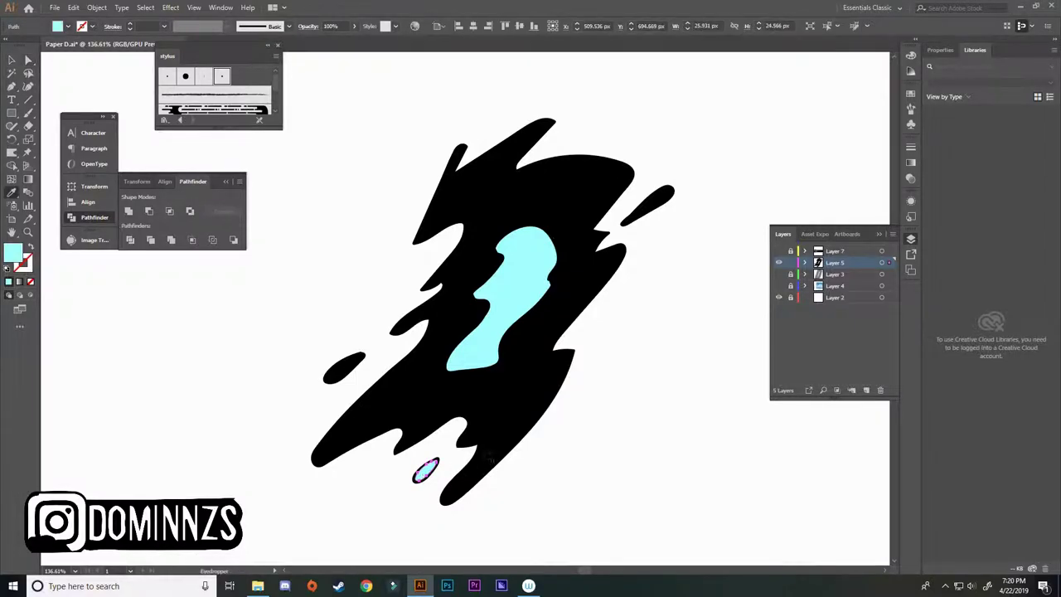
{"action": "left_click", "coordinate": [495, 436]}
{"action": "key", "text": "v"}
{"action": "left_click", "coordinate": [662, 429]}
Step: Delete the cyan shape inside the letter's counter
{"action": "scroll", "coordinate": [488, 403], "scroll_direction": "down", "scroll_amount": 5}
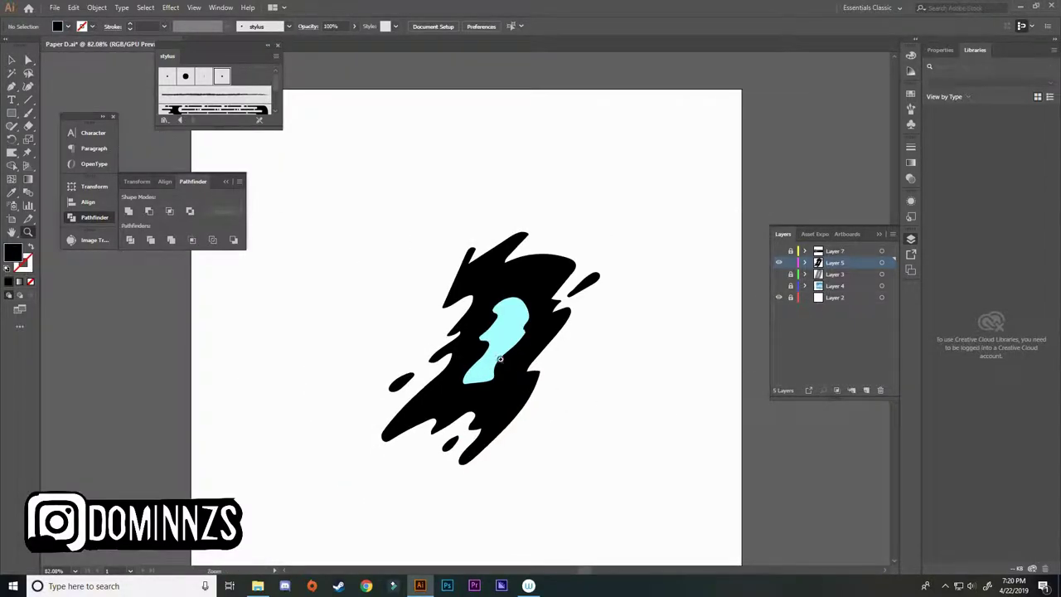
{"action": "left_click", "coordinate": [498, 360]}
{"action": "key", "text": "Delete"}
{"action": "key", "text": "ctrl+a"}
{"action": "left_click", "coordinate": [647, 416]}
Step: Show and unlock Layer 4 with the blue wave artwork and make it the active layer
{"action": "key", "text": "m"}
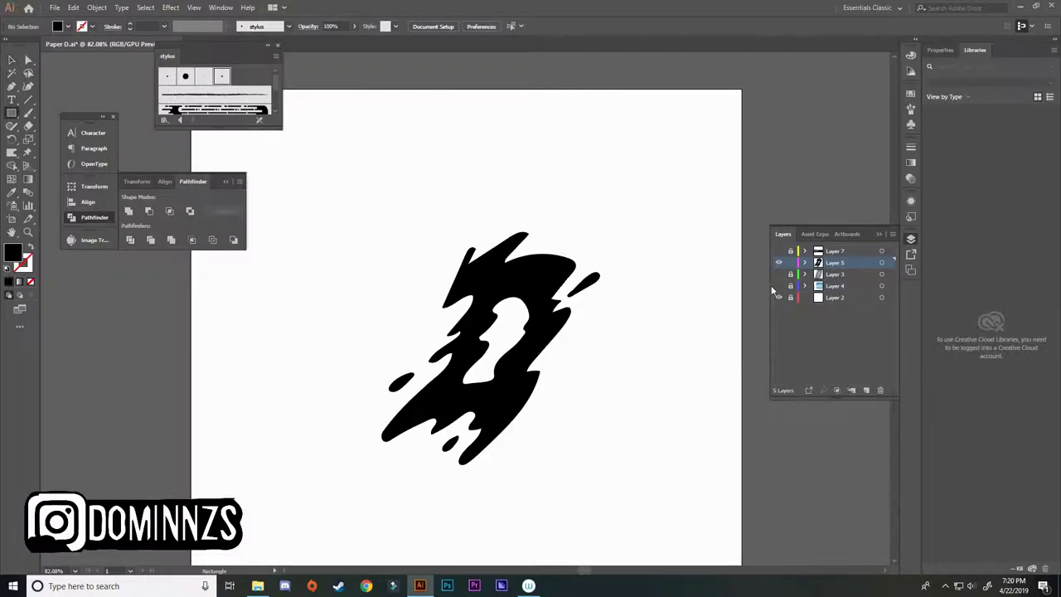
{"action": "left_click", "coordinate": [779, 285]}
{"action": "left_click", "coordinate": [819, 285]}
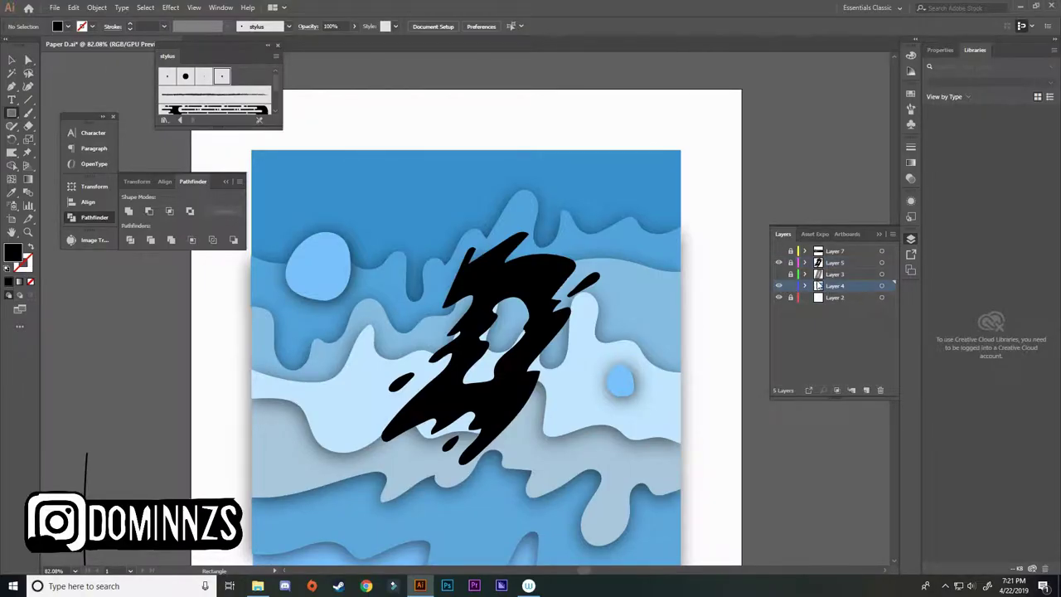
{"action": "key", "text": "ctrl+a"}
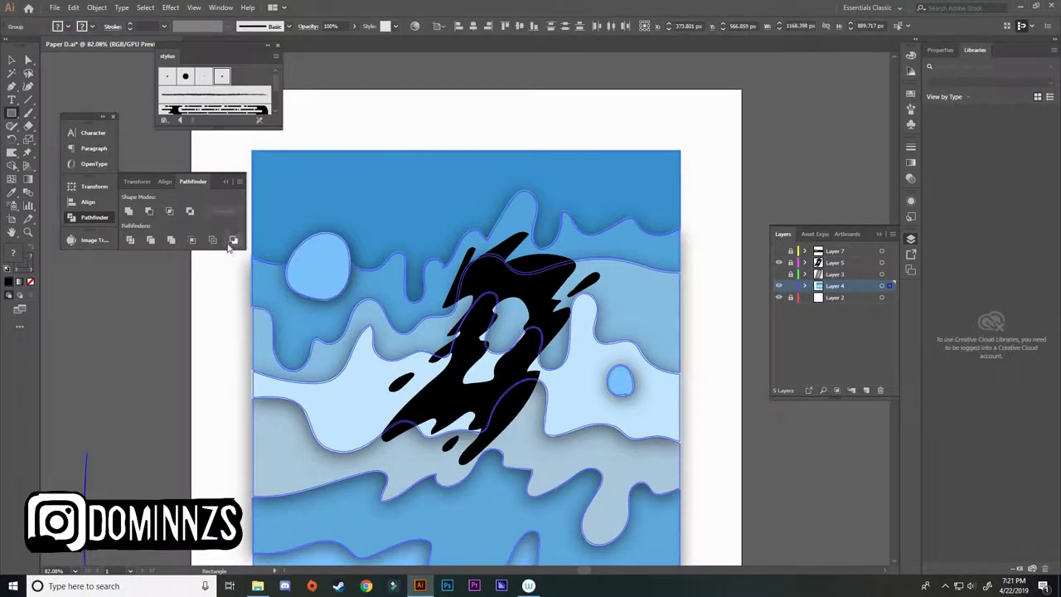
{"action": "left_click", "coordinate": [199, 338]}
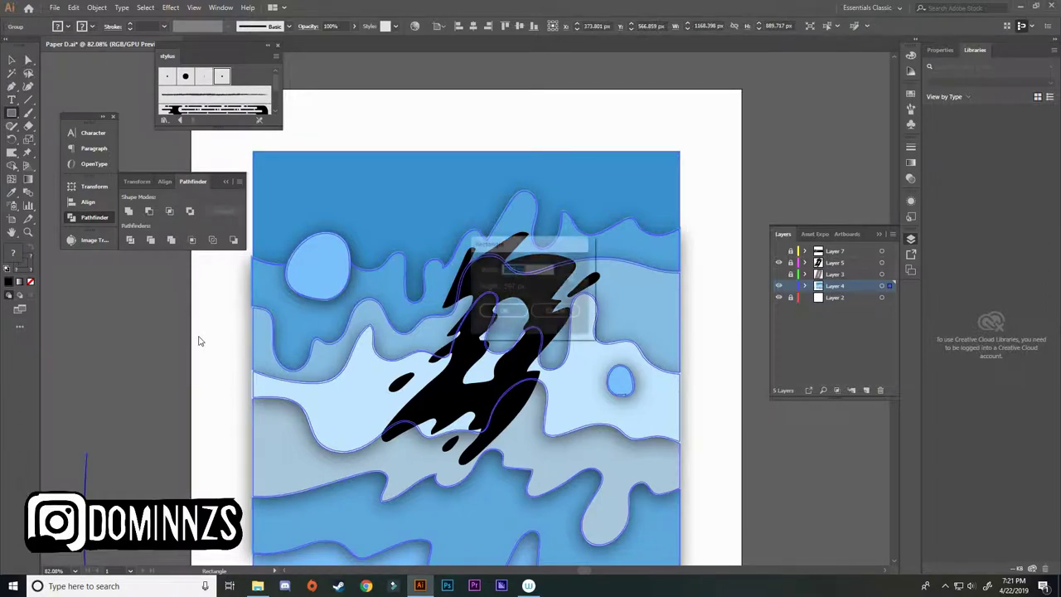
{"action": "left_click", "coordinate": [558, 312]}
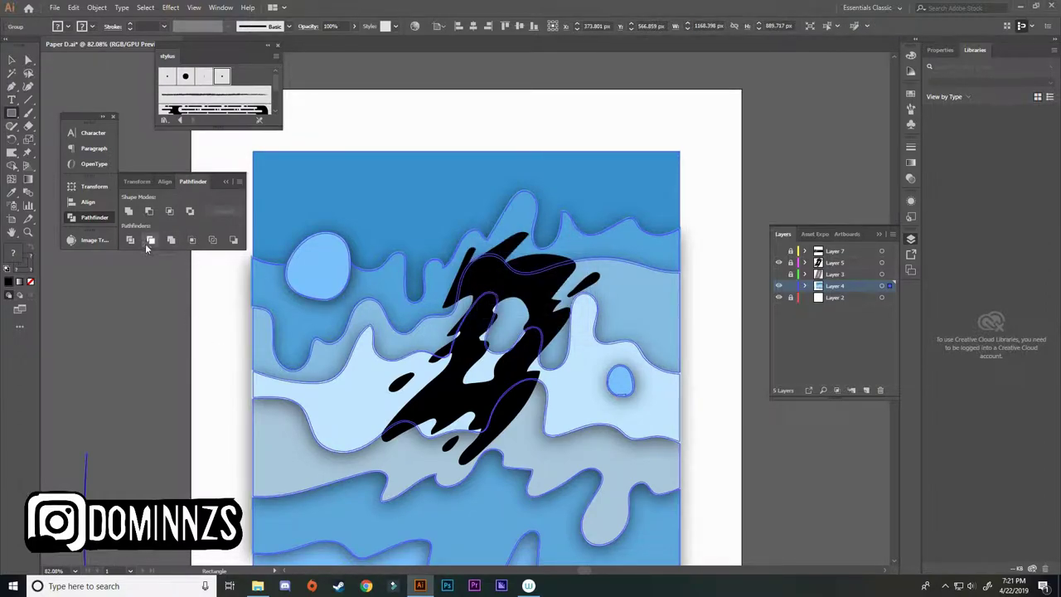
{"action": "key", "text": "v"}
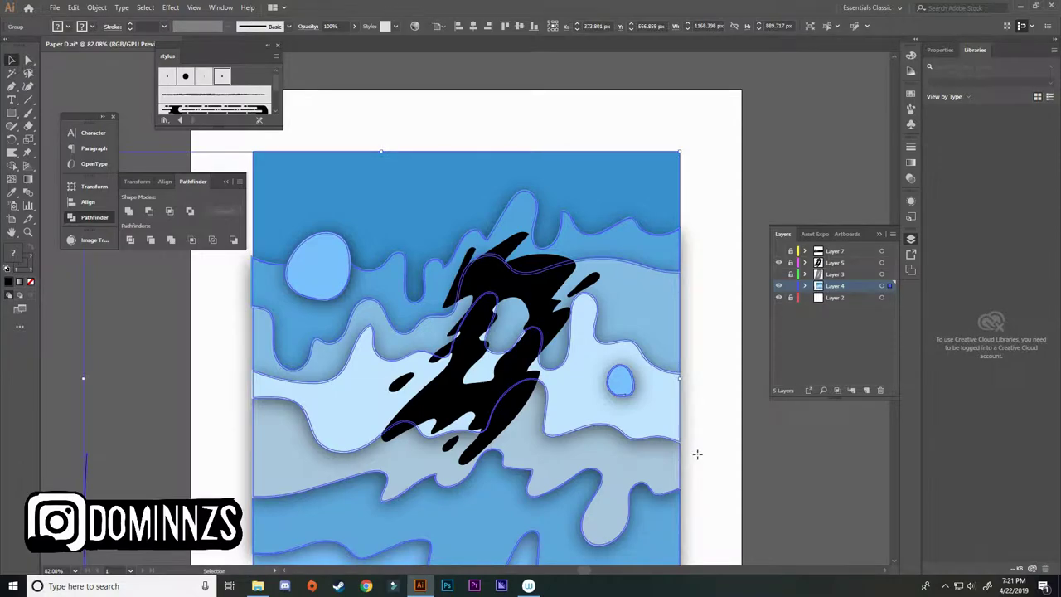
{"action": "left_click", "coordinate": [752, 448]}
Step: Lock the wave artwork on Layer 4 and make the letter's Layer 5 editable
{"action": "key", "text": "z"}
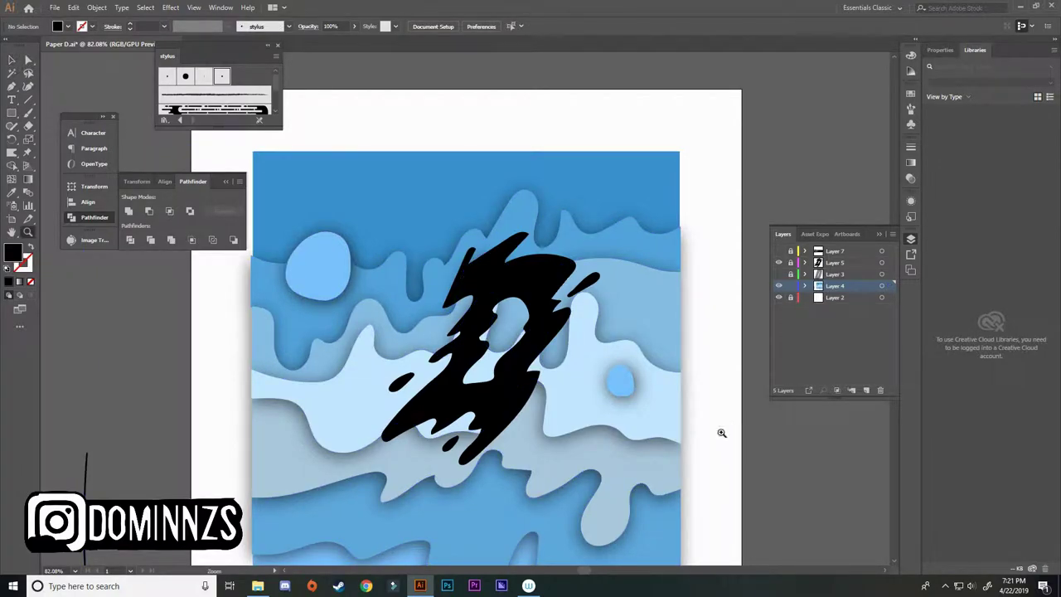
{"action": "left_click_drag", "start_coordinate": [721, 431], "coordinate": [668, 440]}
{"action": "left_click_drag", "start_coordinate": [669, 445], "coordinate": [662, 372]}
{"action": "key", "text": "a"}
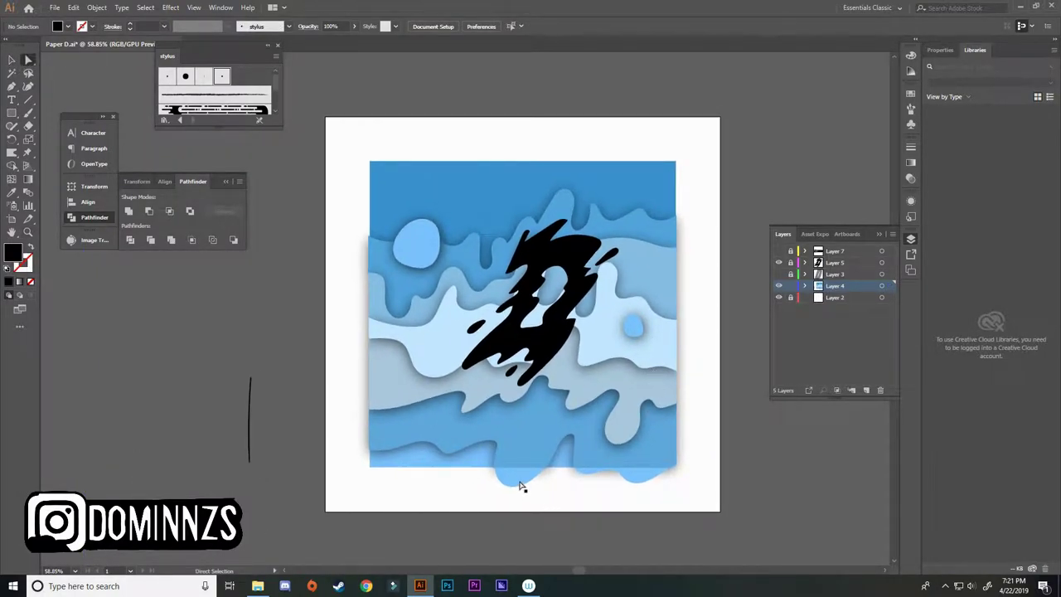
{"action": "key", "text": "v"}
{"action": "key", "text": "ctrl+a"}
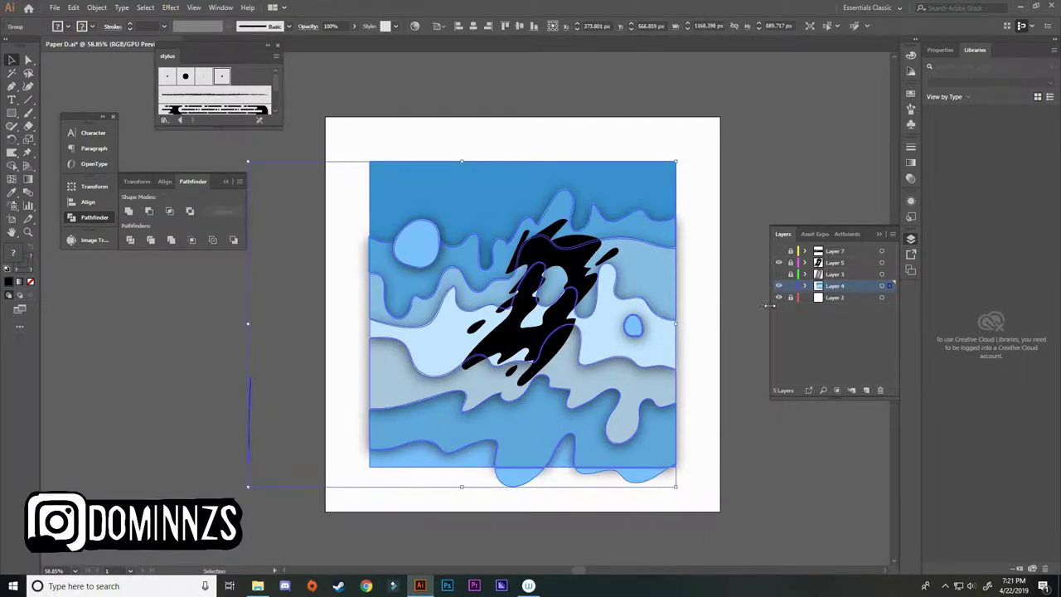
{"action": "left_click", "coordinate": [790, 286]}
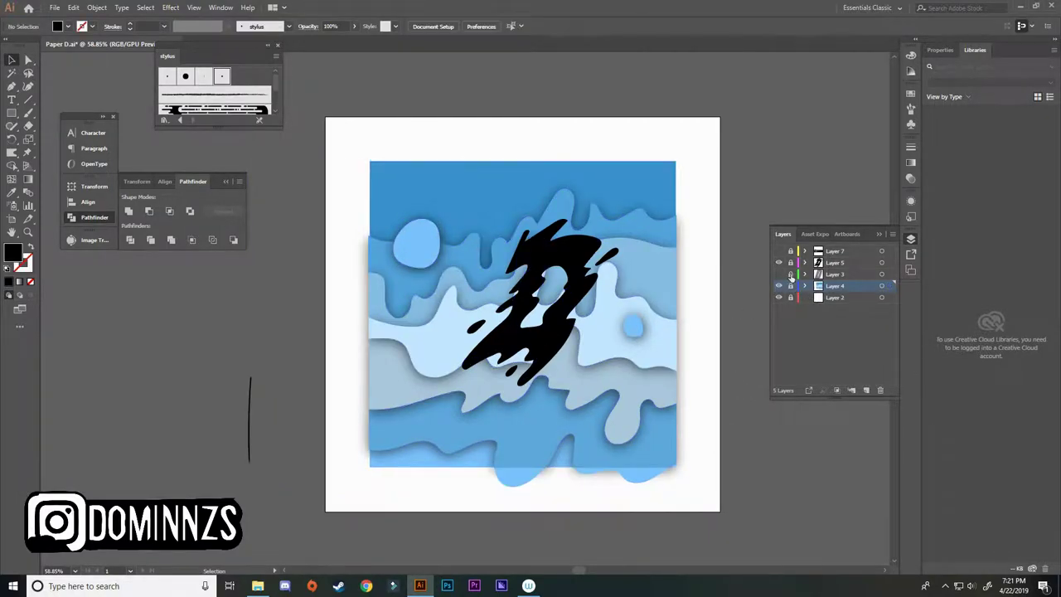
{"action": "left_click", "coordinate": [790, 296]}
Step: Enlarge the black letter to about 642 × 685 px and position it over the middle of the wave artwork
{"action": "key", "text": "ctrl+a"}
{"action": "left_click_drag", "start_coordinate": [618, 385], "coordinate": [658, 427]}
{"action": "left_click_drag", "start_coordinate": [567, 374], "coordinate": [553, 390]}
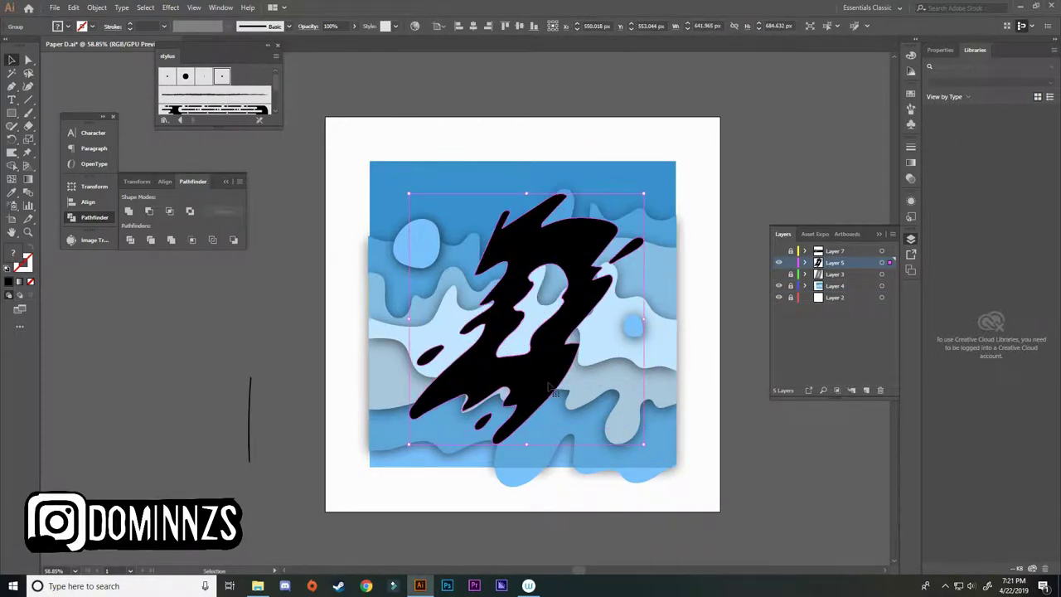
{"action": "left_click", "coordinate": [757, 432]}
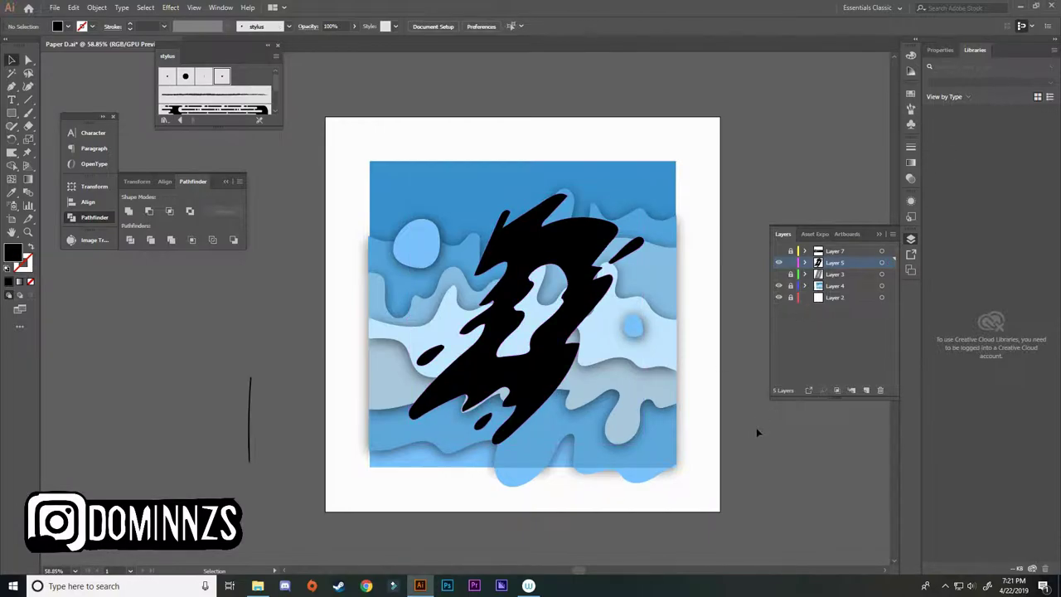
Step: Draw a rectangle about 1093 × 962 px over the artwork on Layer 5 and fill it with light aqua
{"action": "key", "text": "m"}
{"action": "left_click_drag", "start_coordinate": [740, 479], "coordinate": [340, 127]}
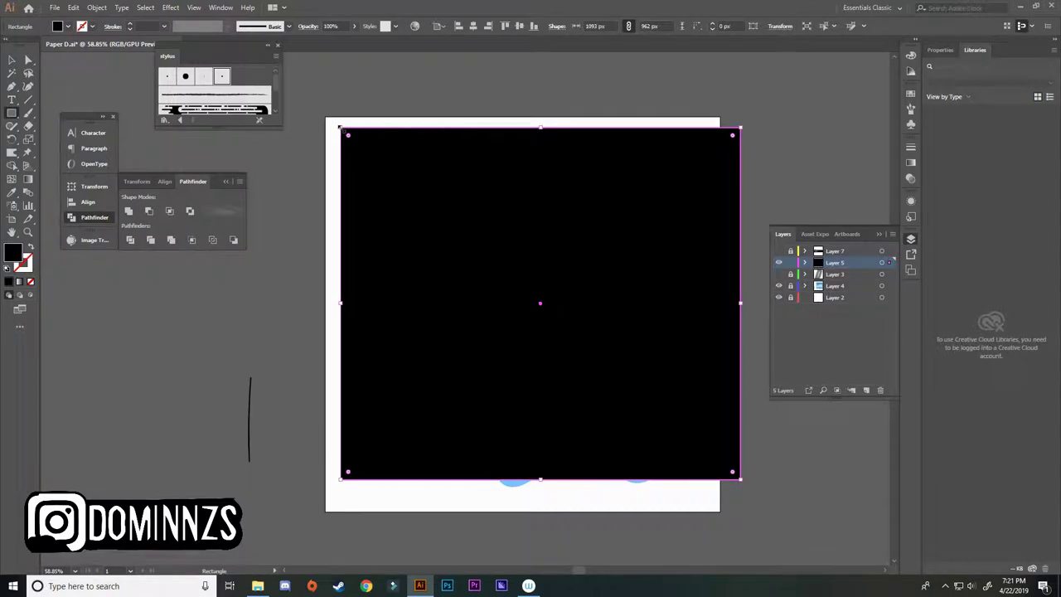
{"action": "double_click", "coordinate": [12, 254]}
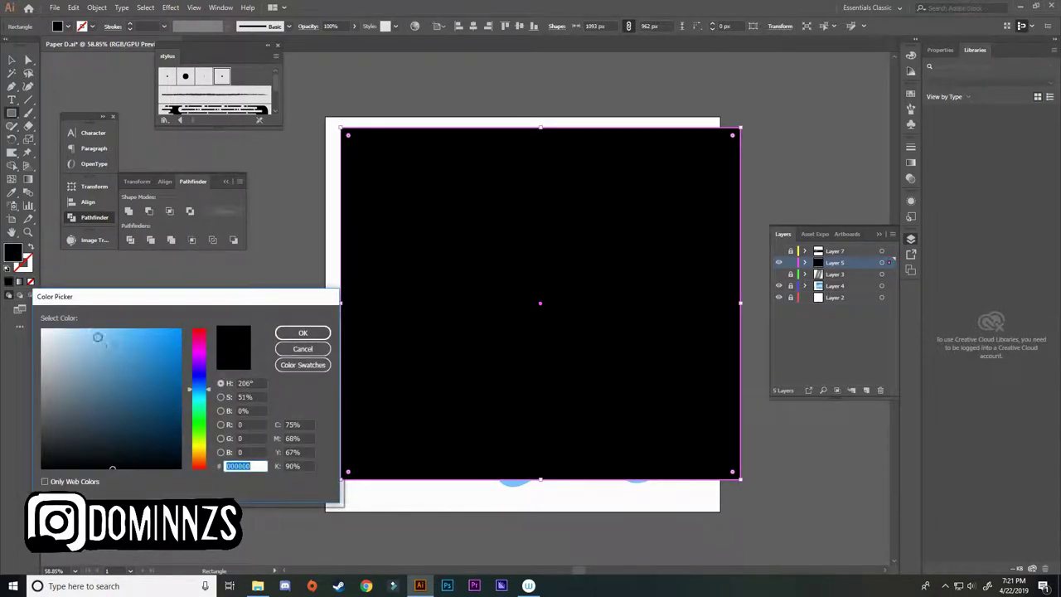
{"action": "left_click", "coordinate": [94, 335]}
{"action": "left_click", "coordinate": [199, 404]}
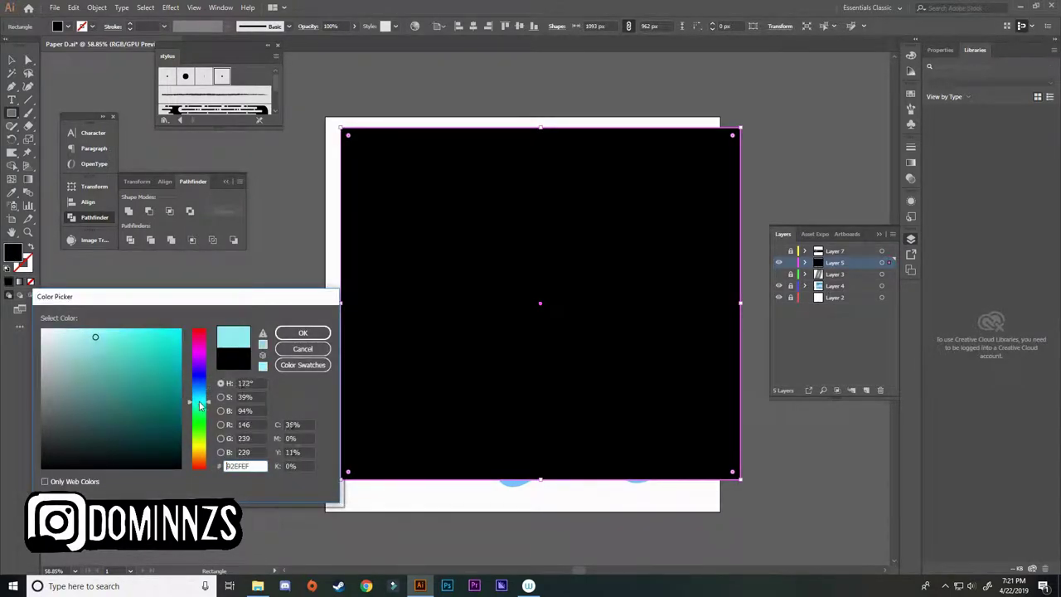
{"action": "left_click", "coordinate": [303, 333]}
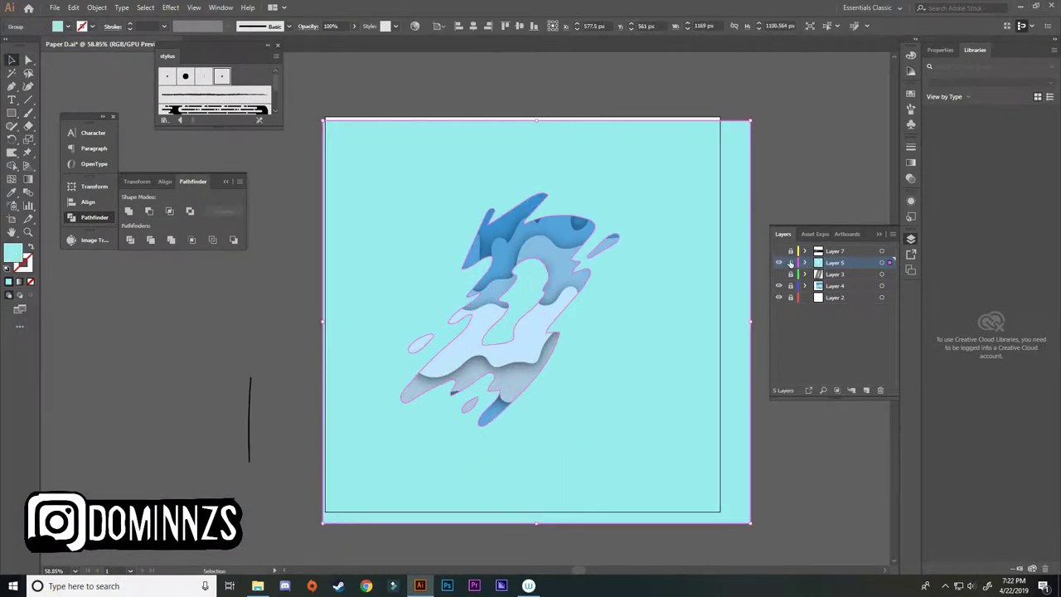
Step: Lock the aqua cutout's Layer 5, then unlock Layer 4 and select all of its wave artwork
{"action": "left_click", "coordinate": [791, 263]}
{"action": "left_click", "coordinate": [791, 286]}
{"action": "left_click", "coordinate": [825, 288]}
{"action": "key", "text": "ctrl+a"}
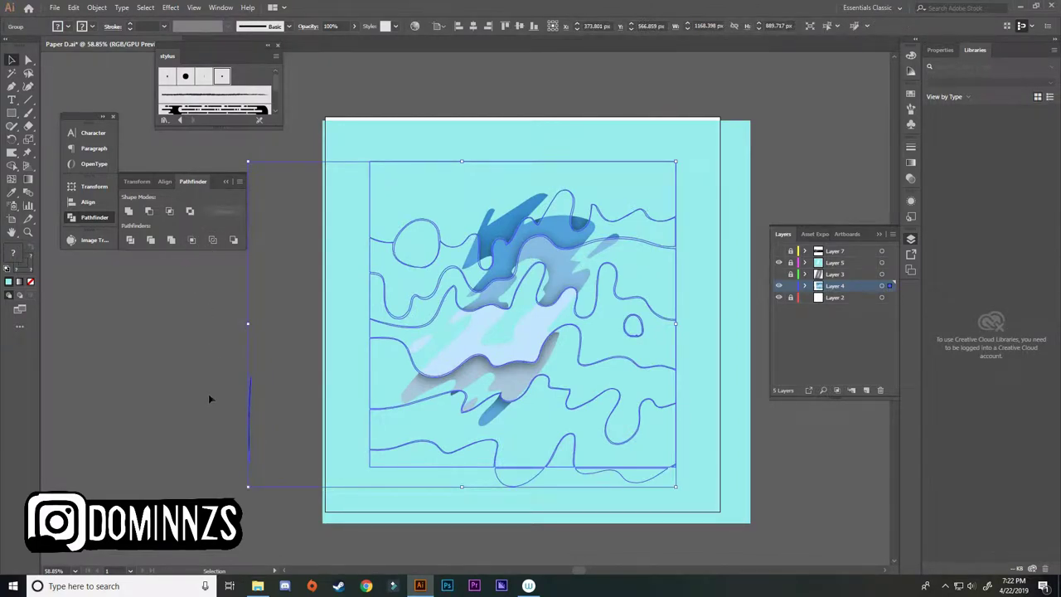
{"action": "key", "text": "Delete"}
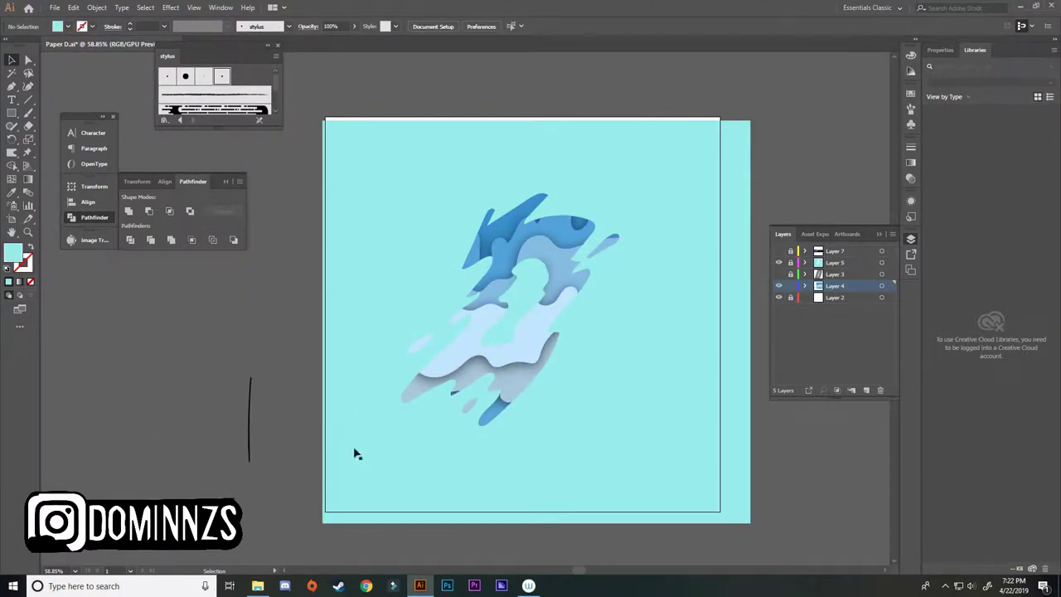
Step: Delete the stray black line outside the artboard
{"action": "key", "text": "a"}
{"action": "left_click_drag", "start_coordinate": [313, 494], "coordinate": [211, 376]}
{"action": "key", "text": "Delete"}
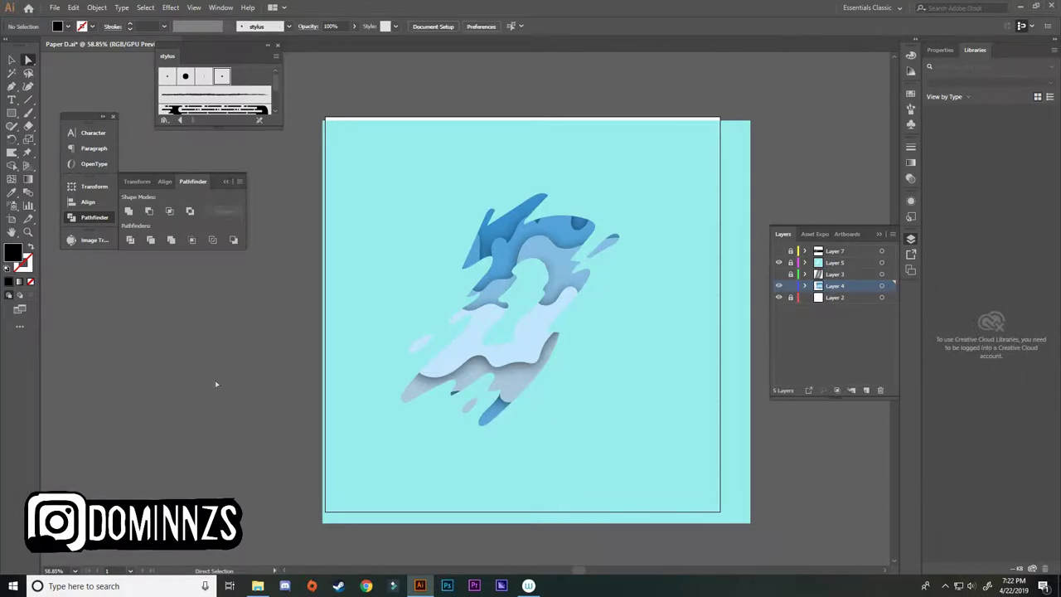
Step: Undo the last change, then select all the wave and cutout artwork and bring up the alignment options
{"action": "key", "text": "v"}
{"action": "key", "text": "ctrl+z"}
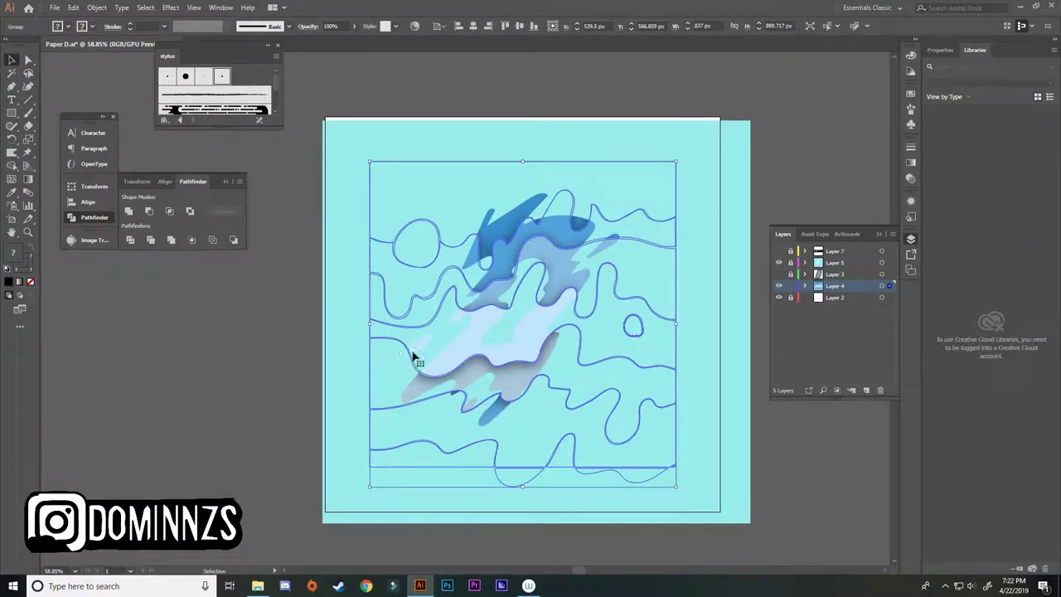
{"action": "key", "text": "a"}
{"action": "key", "text": "ctrl+a"}
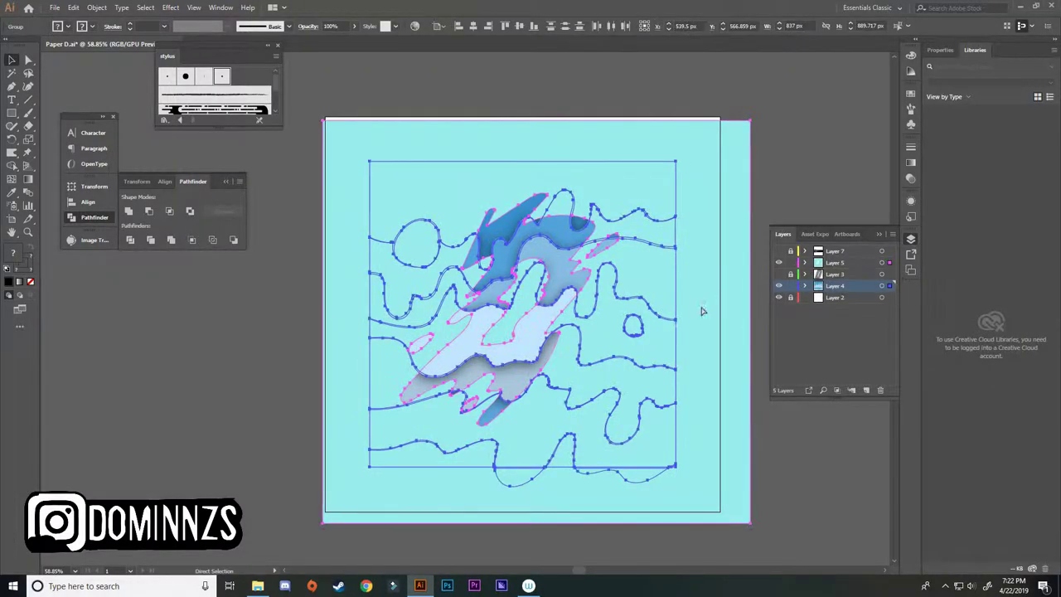
{"action": "key", "text": "v"}
{"action": "left_click", "coordinate": [163, 181]}
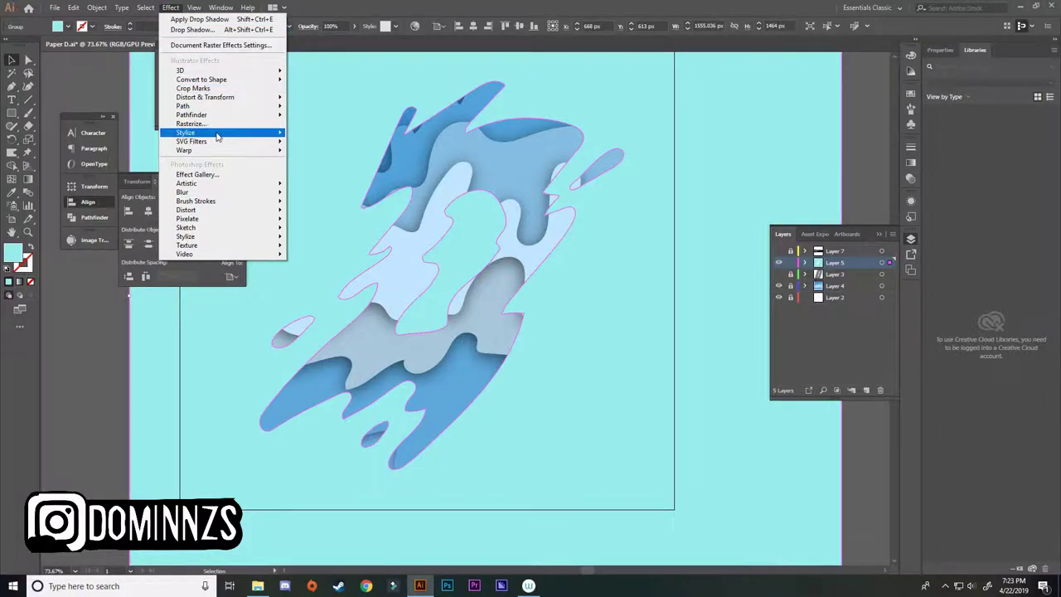
{"action": "mouse_move", "coordinate": [219, 135]}
{"action": "left_click", "coordinate": [308, 134]}
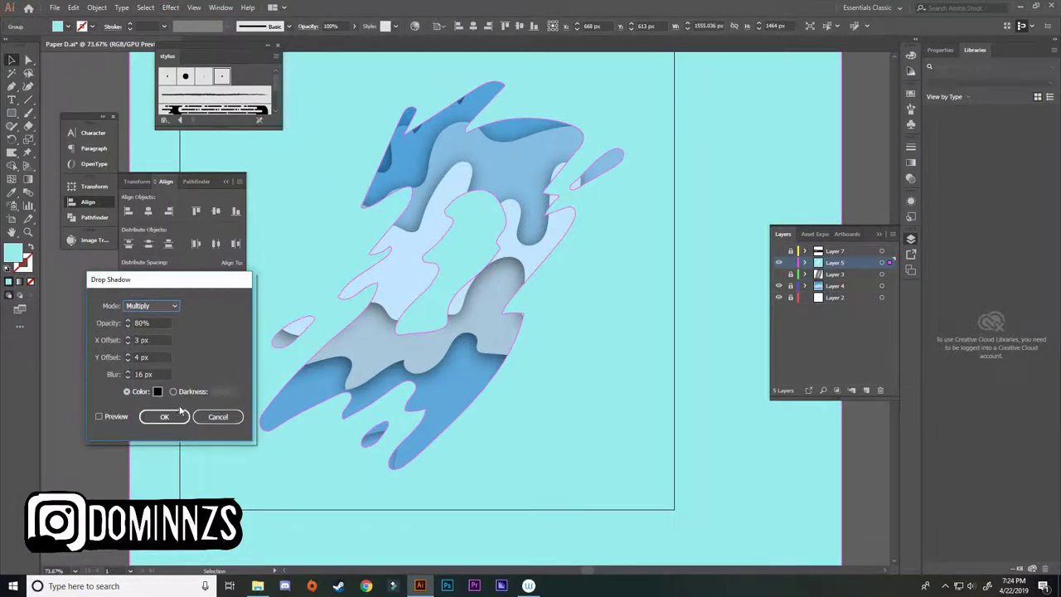
{"action": "left_click", "coordinate": [99, 417]}
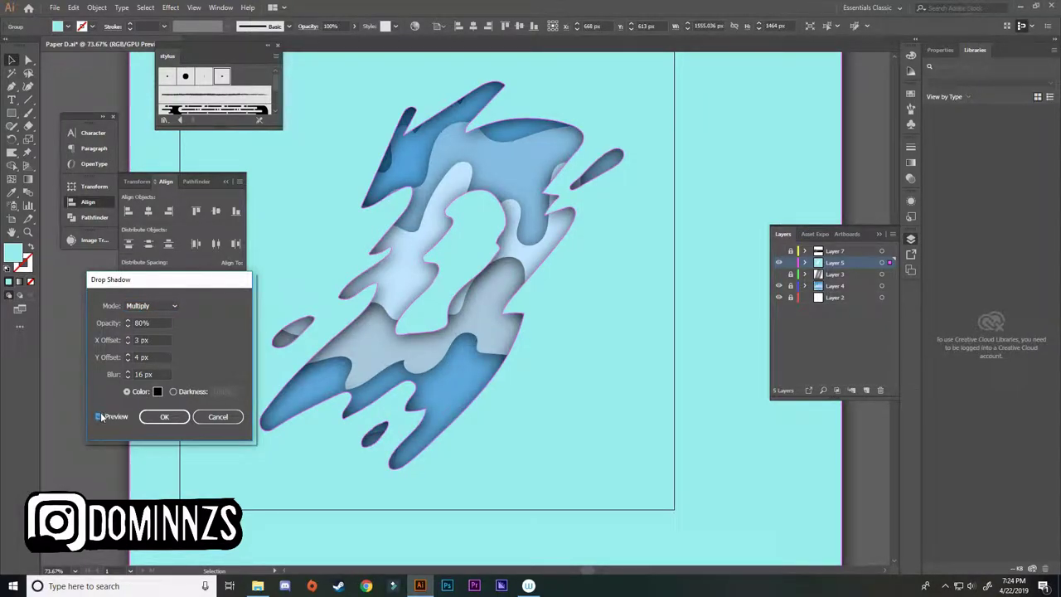
{"action": "left_click", "coordinate": [218, 417]}
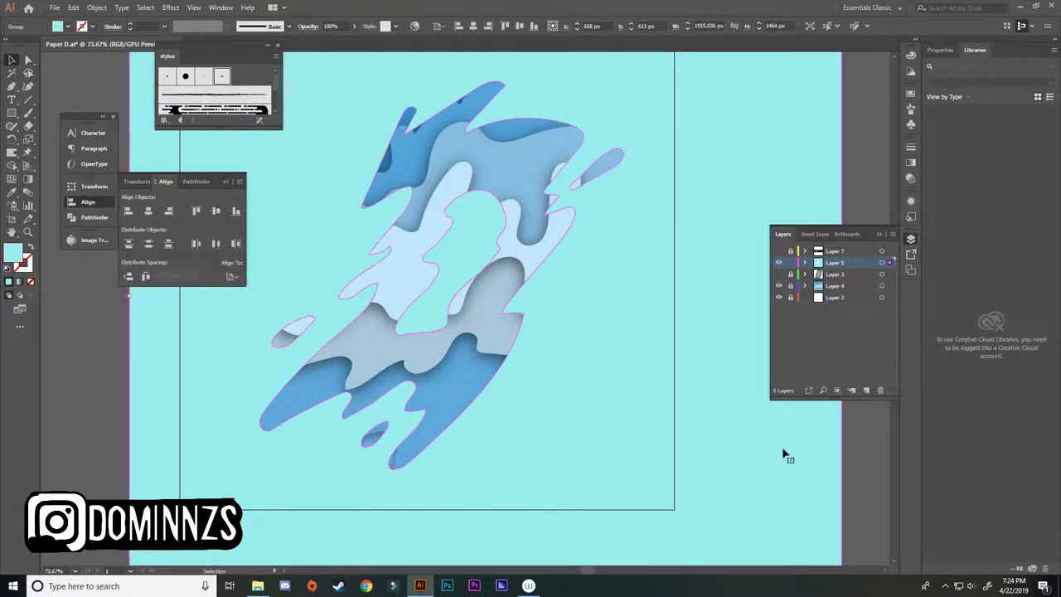
Step: Apply a Multiply drop shadow to the letter's inner aqua shape: 80% opacity, 3 px X offset, 4 px Y offset, 16 px blur
{"action": "key", "text": "a"}
{"action": "left_click", "coordinate": [112, 464]}
{"action": "left_click", "coordinate": [442, 309]}
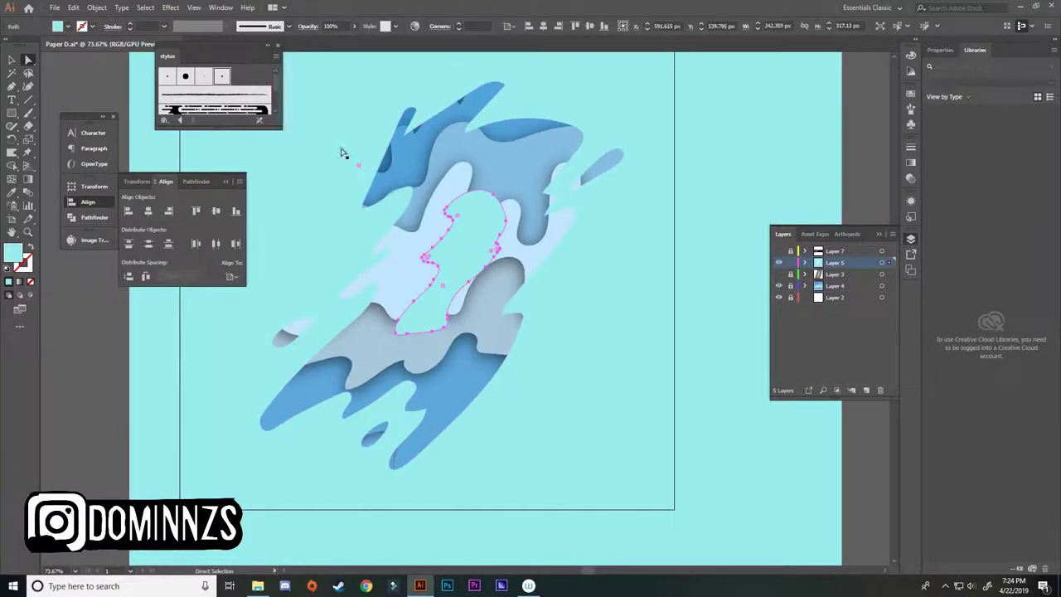
{"action": "left_click", "coordinate": [170, 8]}
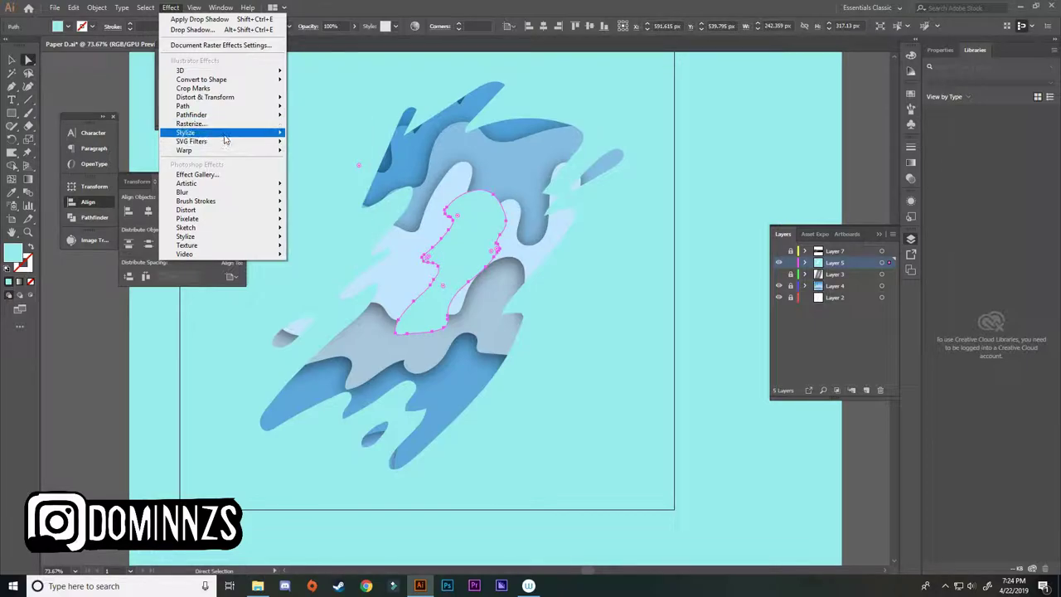
{"action": "mouse_move", "coordinate": [226, 135]}
{"action": "left_click", "coordinate": [307, 135]}
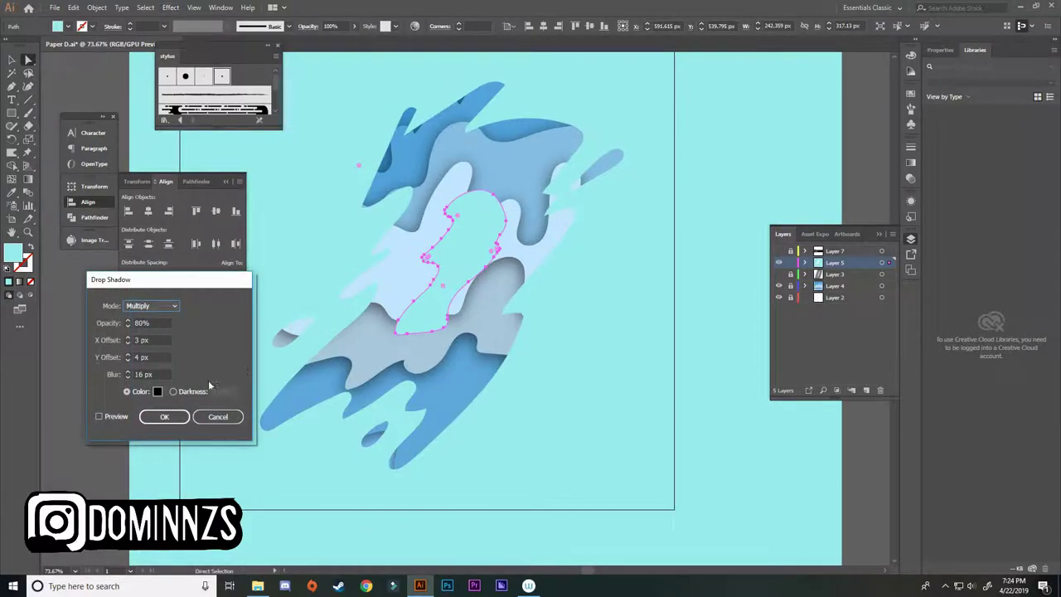
{"action": "left_click", "coordinate": [99, 416]}
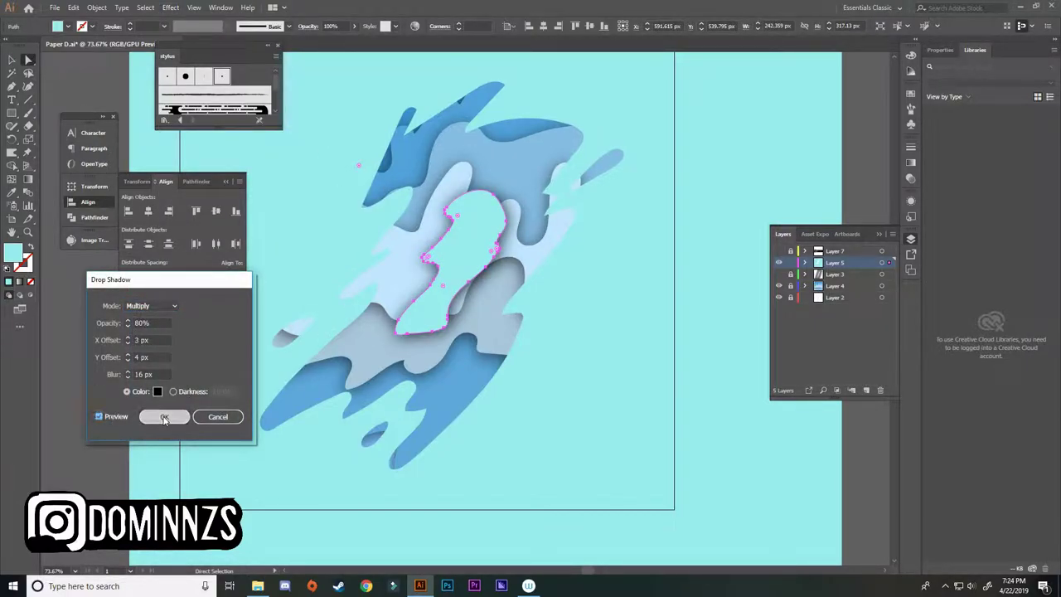
{"action": "left_click", "coordinate": [164, 416]}
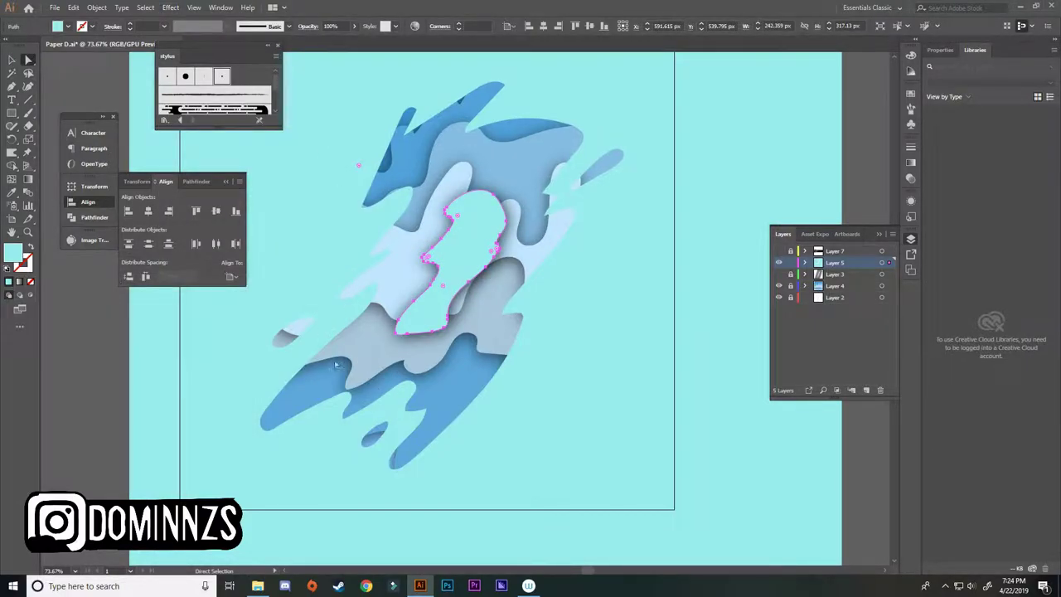
Step: Apply a Multiply drop shadow to the outer aqua sheet: 100% opacity, 3 px X offset, 4 px Y offset, 14 px blur
{"action": "left_click", "coordinate": [169, 427]}
{"action": "left_click", "coordinate": [170, 7]}
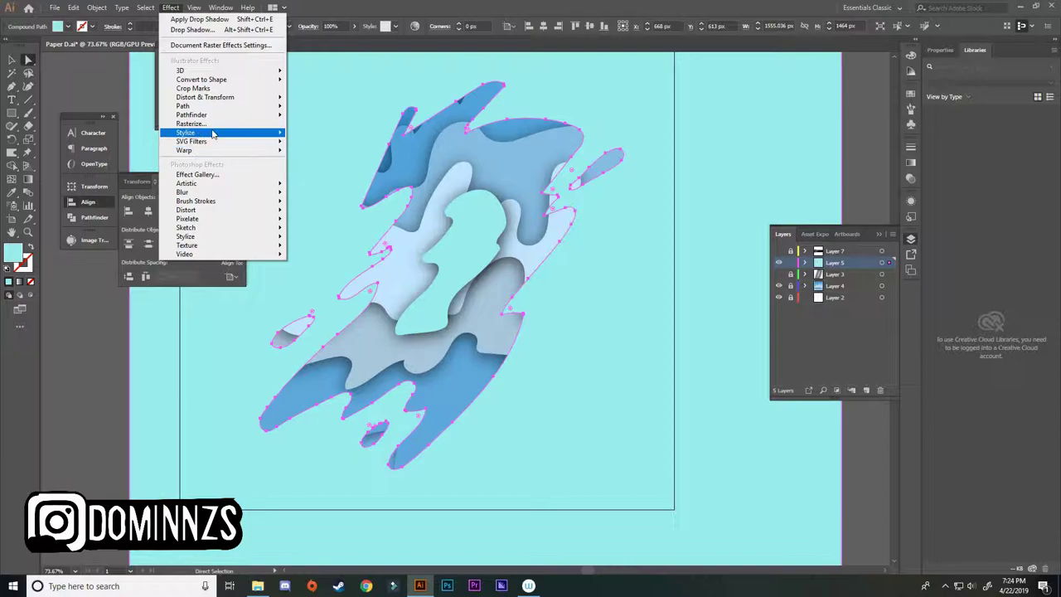
{"action": "mouse_move", "coordinate": [261, 133]}
{"action": "left_click", "coordinate": [312, 136]}
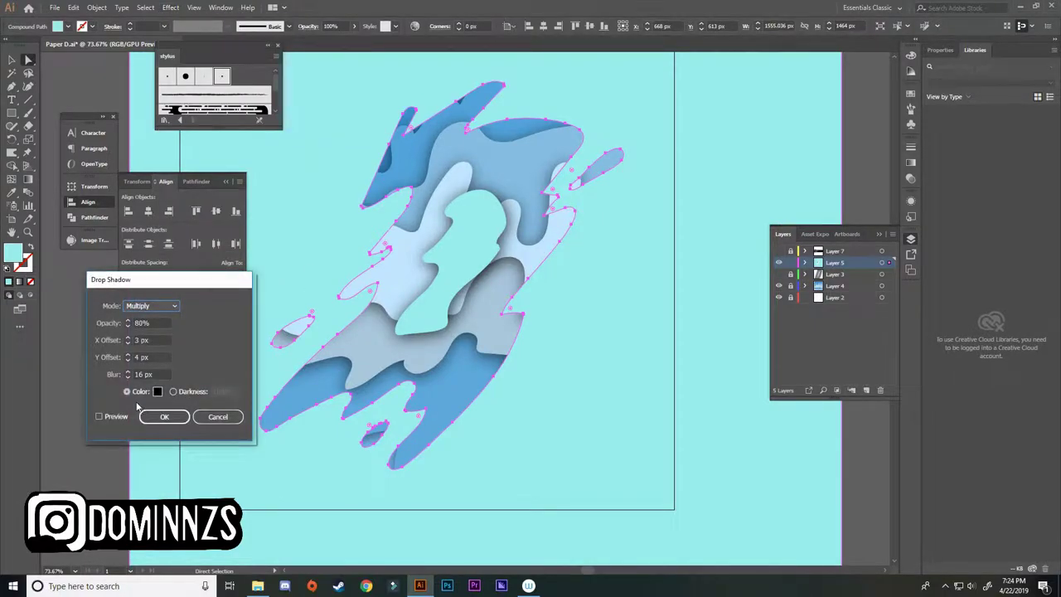
{"action": "left_click", "coordinate": [99, 416]}
{"action": "left_click", "coordinate": [127, 377]}
{"action": "left_click", "coordinate": [128, 377]}
{"action": "left_click", "coordinate": [127, 320]}
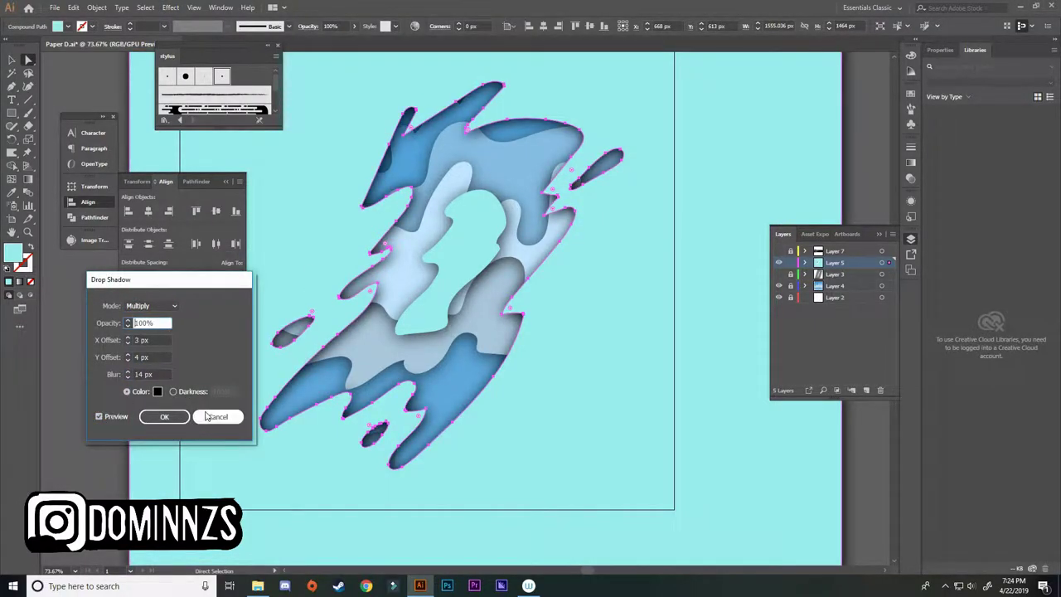
{"action": "left_click", "coordinate": [164, 416]}
Step: Add another Multiply drop shadow to the outer aqua sheet with 24% opacity, 3 px and 4 px offsets and 14 px blur
{"action": "left_click", "coordinate": [172, 7]}
{"action": "left_click", "coordinate": [190, 35]}
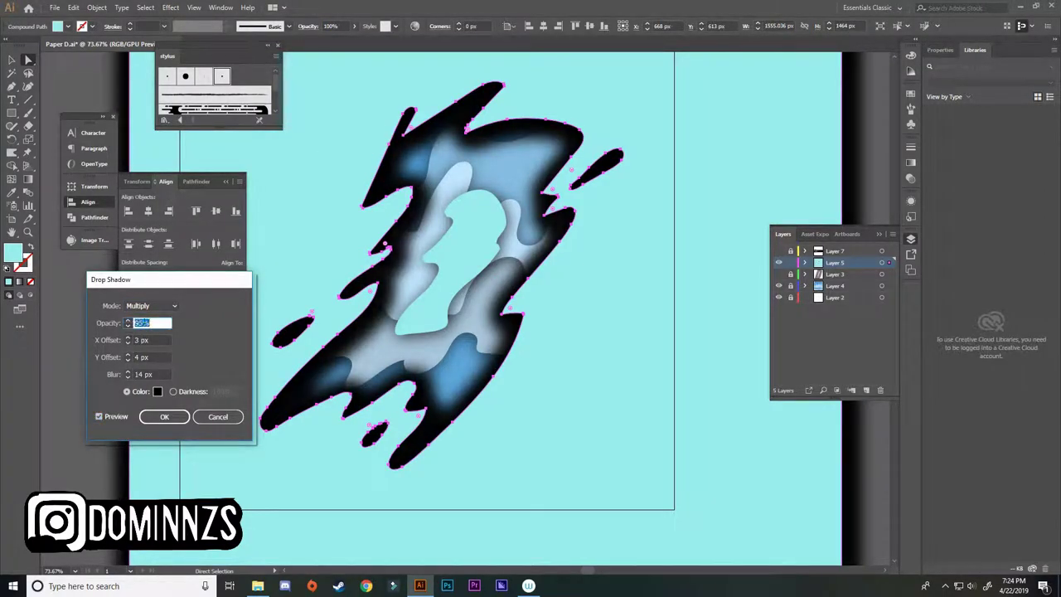
{"action": "key", "text": "Tab"}
{"action": "left_click", "coordinate": [127, 320]}
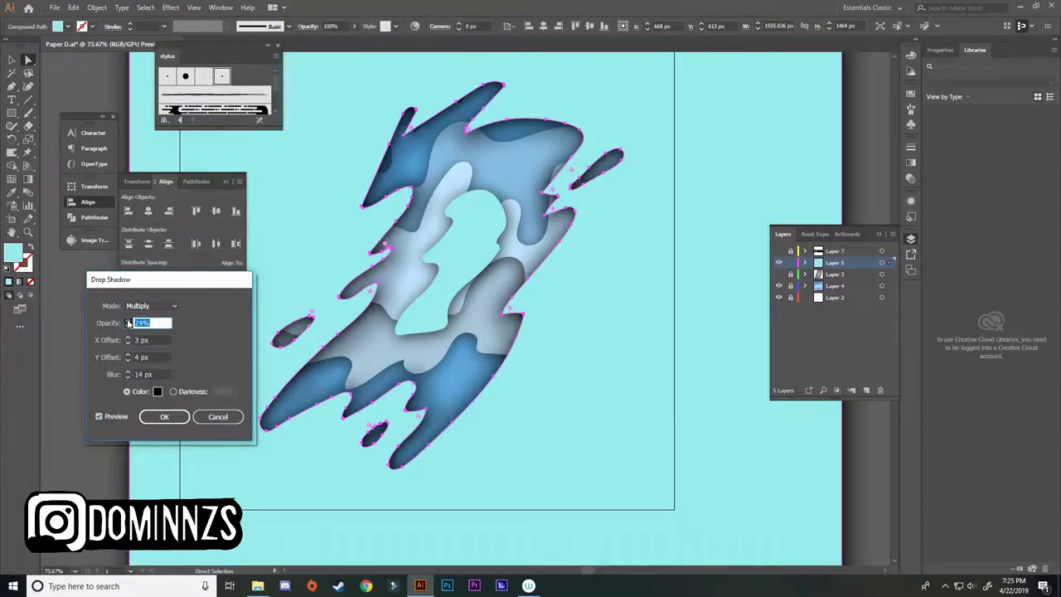
{"action": "left_click", "coordinate": [164, 417]}
Step: Lock the aqua cutout's Layer 5 and add a new layer above it
{"action": "key", "text": "z"}
{"action": "left_click_drag", "start_coordinate": [406, 390], "coordinate": [350, 403]}
{"action": "left_click_drag", "start_coordinate": [539, 365], "coordinate": [631, 362]}
{"action": "left_click", "coordinate": [790, 262]}
{"action": "left_click", "coordinate": [866, 389]}
Step: Paint short aqua and black test strokes with the Paintbrush outside the artboard, using the default colours for the black one
{"action": "key", "text": "b"}
{"action": "key", "text": "d"}
{"action": "mouse_move", "coordinate": [164, 387]}
{"action": "left_mouse_down"}
{"action": "mouse_move", "coordinate": [182, 430]}
{"action": "mouse_move", "coordinate": [202, 419]}
{"action": "left_mouse_up"}
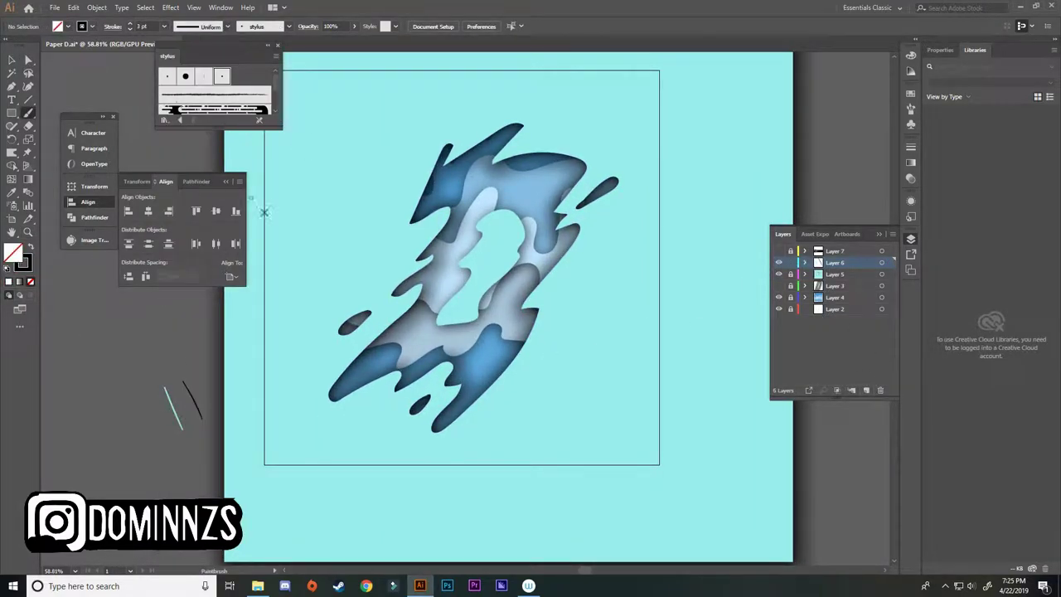
Step: Paint short curved black accent strokes around the outer edges of the letter cutout and inside its central aqua shape
{"action": "left_click_drag", "start_coordinate": [529, 362], "coordinate": [572, 266]}
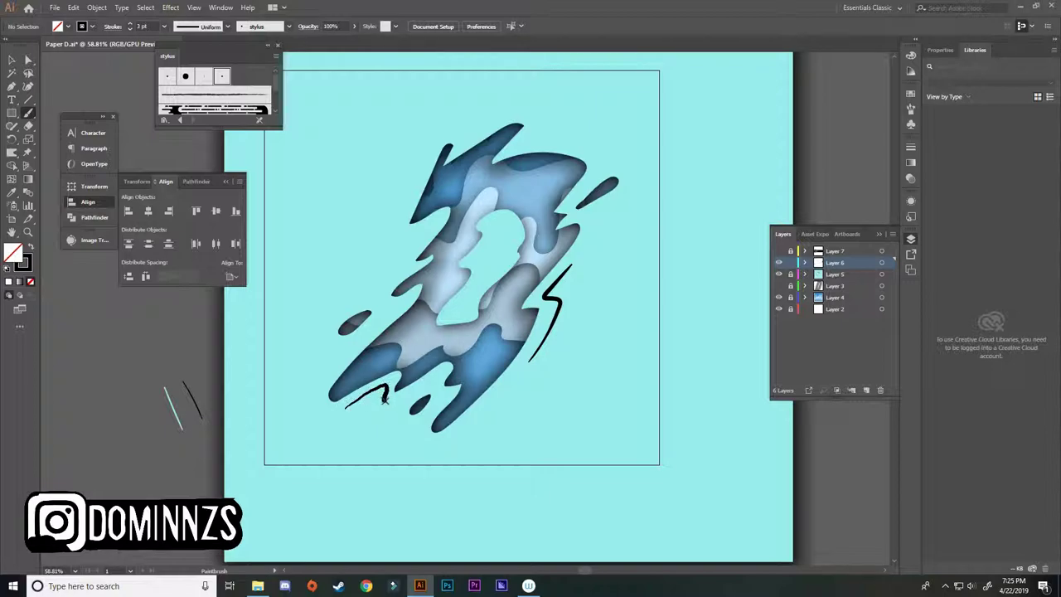
{"action": "left_click_drag", "start_coordinate": [384, 397], "coordinate": [389, 391]}
{"action": "left_click_drag", "start_coordinate": [423, 441], "coordinate": [452, 429]}
{"action": "left_click_drag", "start_coordinate": [379, 300], "coordinate": [403, 279]}
{"action": "mouse_move", "coordinate": [460, 206]}
{"action": "left_mouse_down"}
{"action": "mouse_move", "coordinate": [430, 265]}
{"action": "mouse_move", "coordinate": [406, 200]}
{"action": "mouse_move", "coordinate": [548, 204]}
{"action": "mouse_move", "coordinate": [588, 231]}
{"action": "left_mouse_up"}
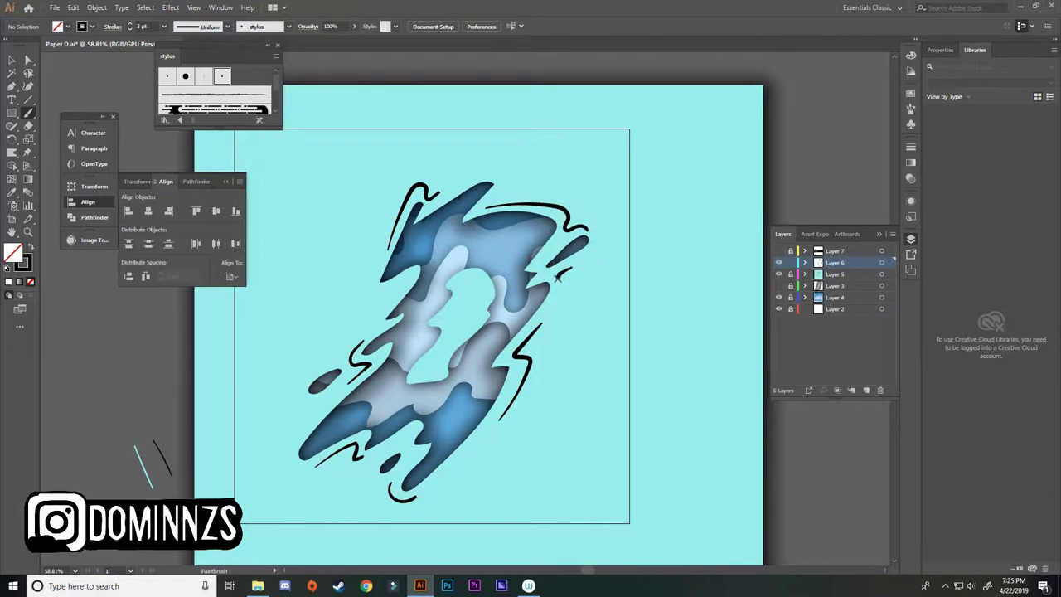
{"action": "left_click_drag", "start_coordinate": [557, 279], "coordinate": [561, 292]}
{"action": "left_click_drag", "start_coordinate": [478, 283], "coordinate": [467, 284]}
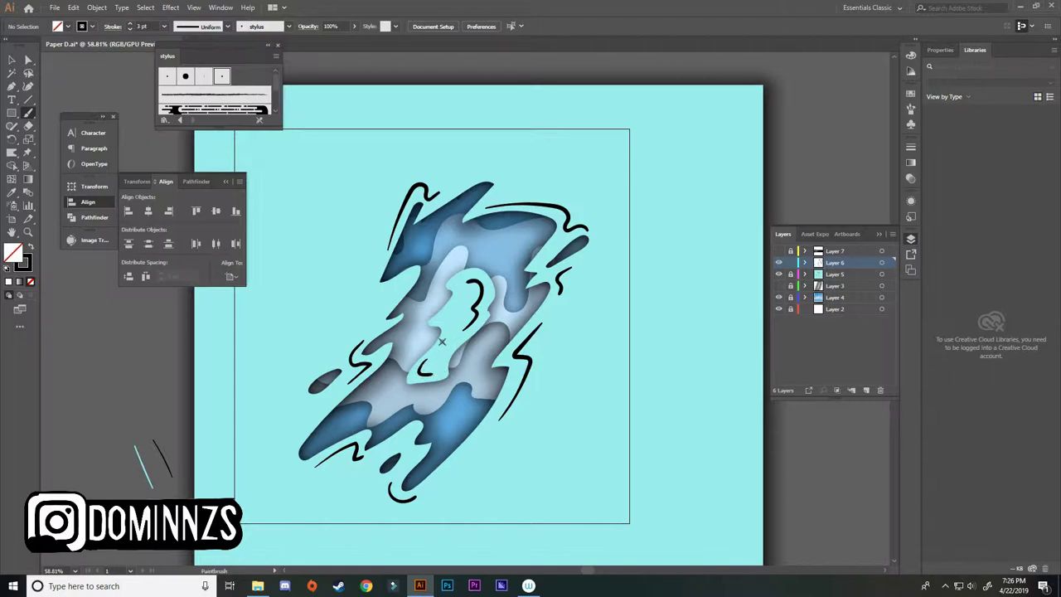
Step: Select all the painted strokes and apply a Gaussian Blur with a 17.3 pixel radius
{"action": "key", "text": "ctrl+a"}
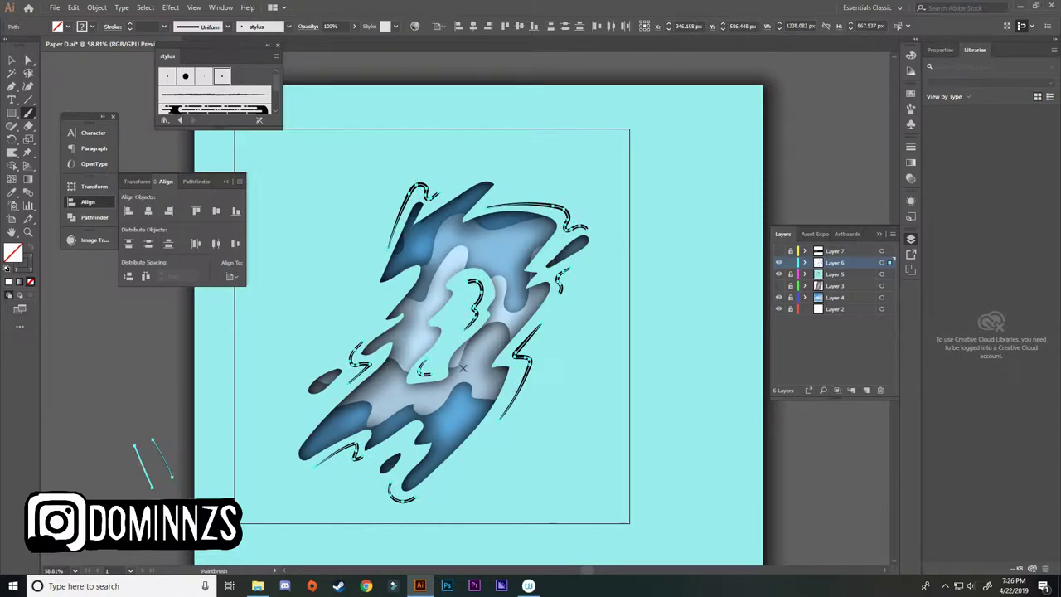
{"action": "left_click", "coordinate": [170, 8]}
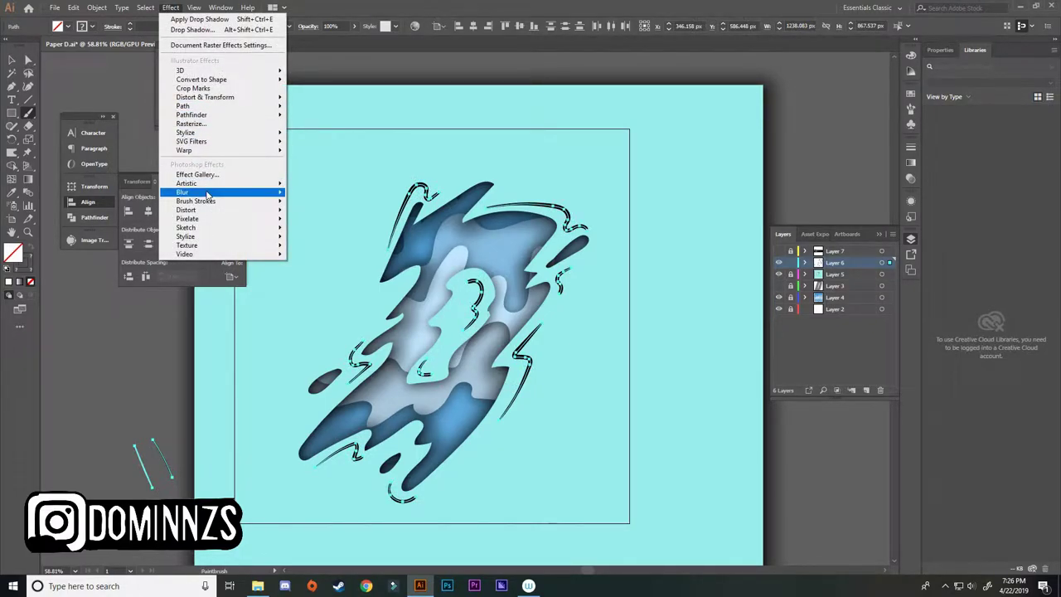
{"action": "mouse_move", "coordinate": [214, 193]}
{"action": "left_click", "coordinate": [323, 193]}
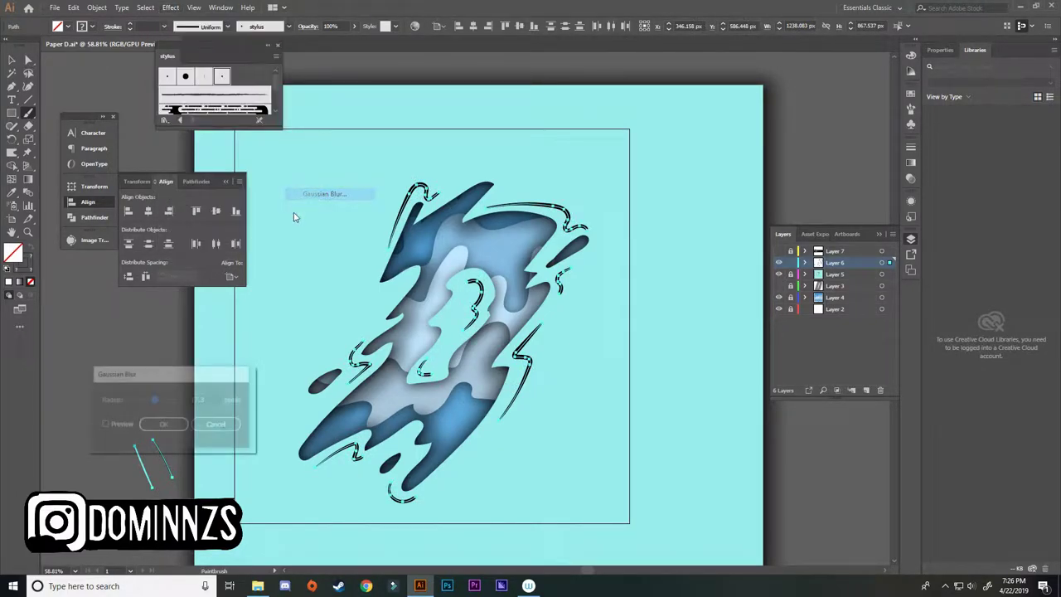
{"action": "left_click", "coordinate": [108, 424]}
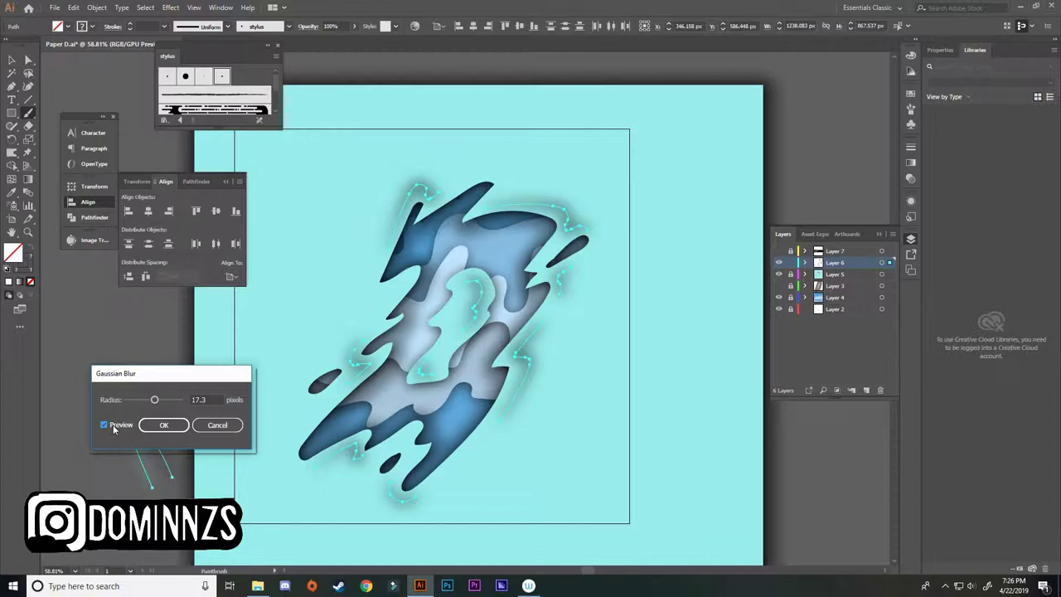
{"action": "left_click", "coordinate": [164, 425]}
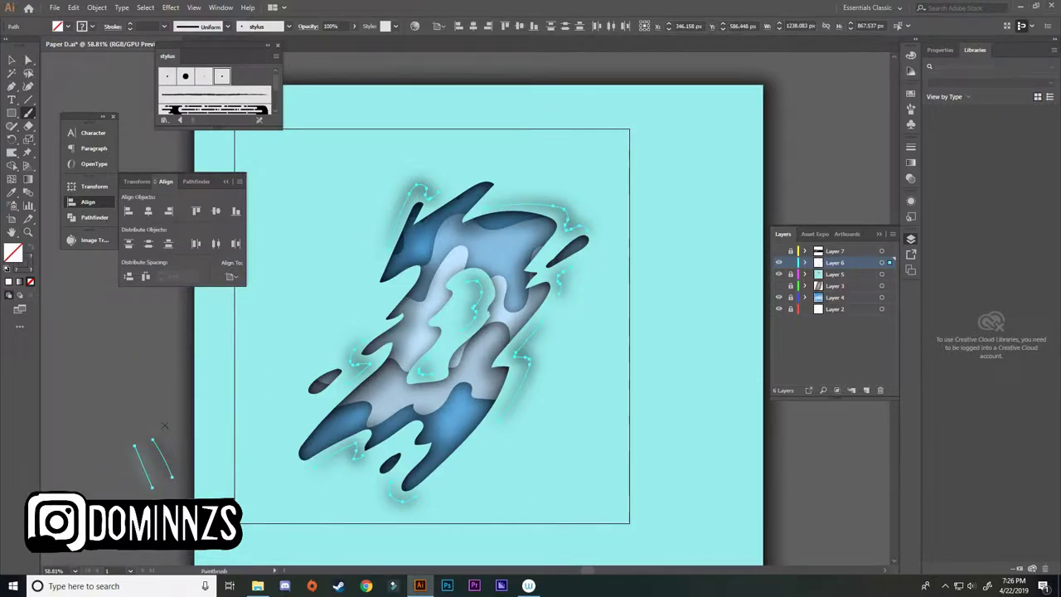